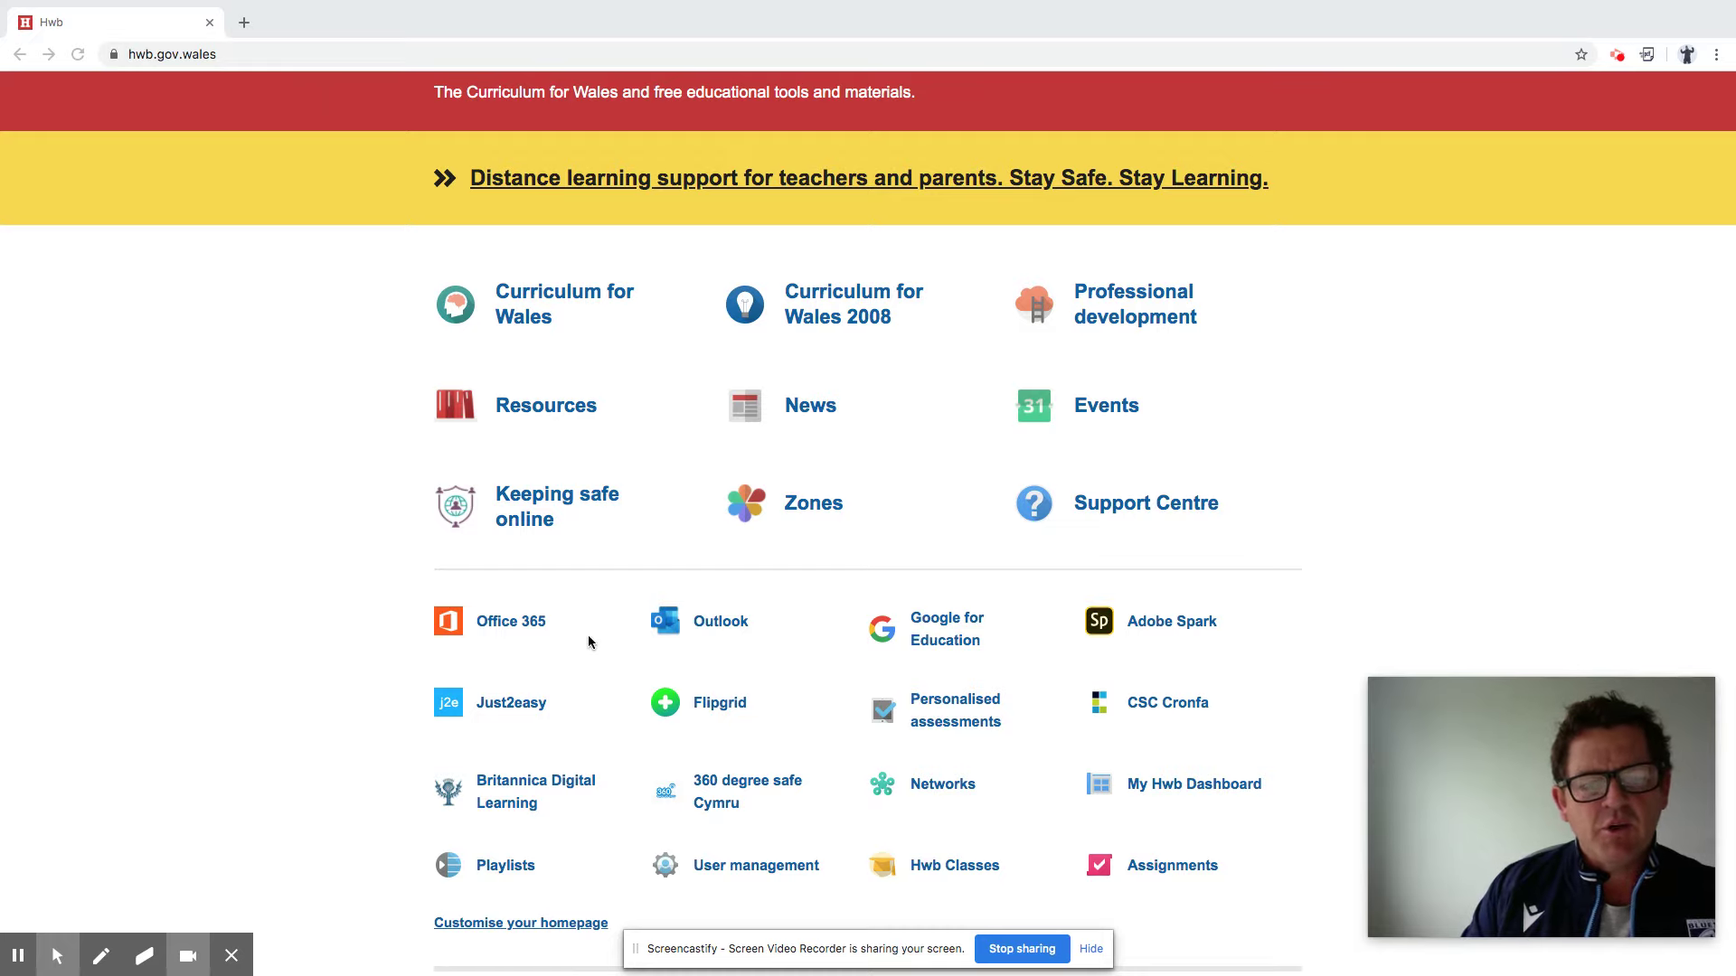
Open the j2data Database tool through Just2easy on the Hwb homepage
scroll(547, 651, up, 3)
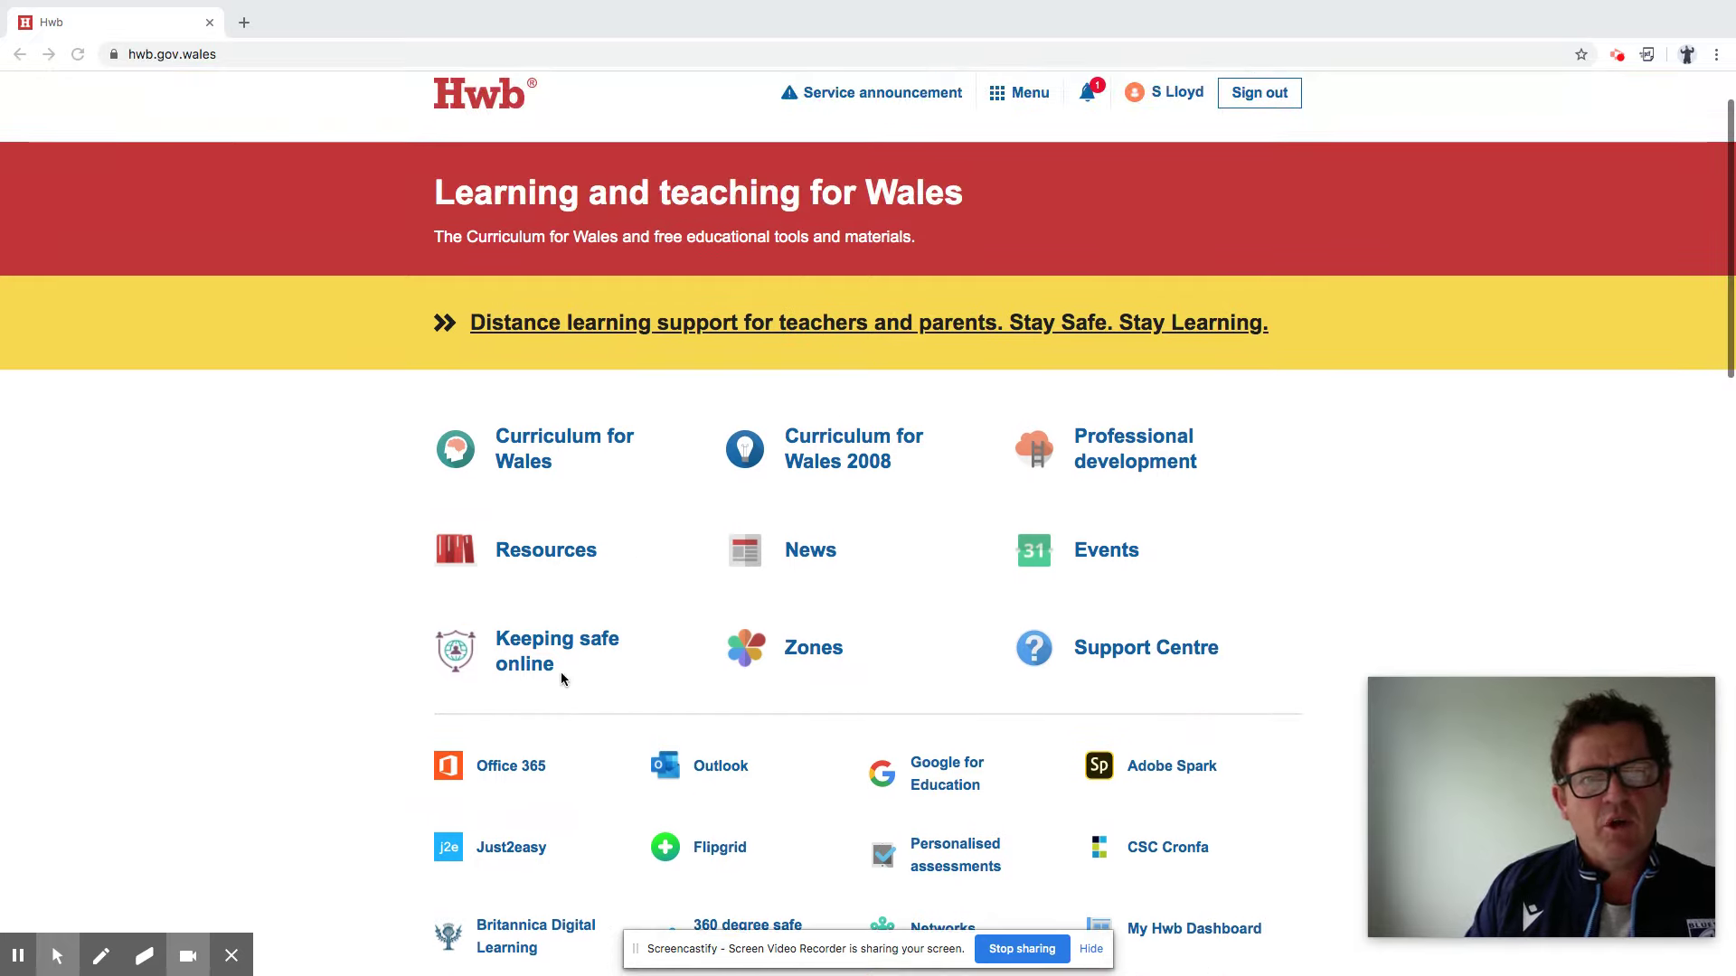
scroll(649, 452, down, 3)
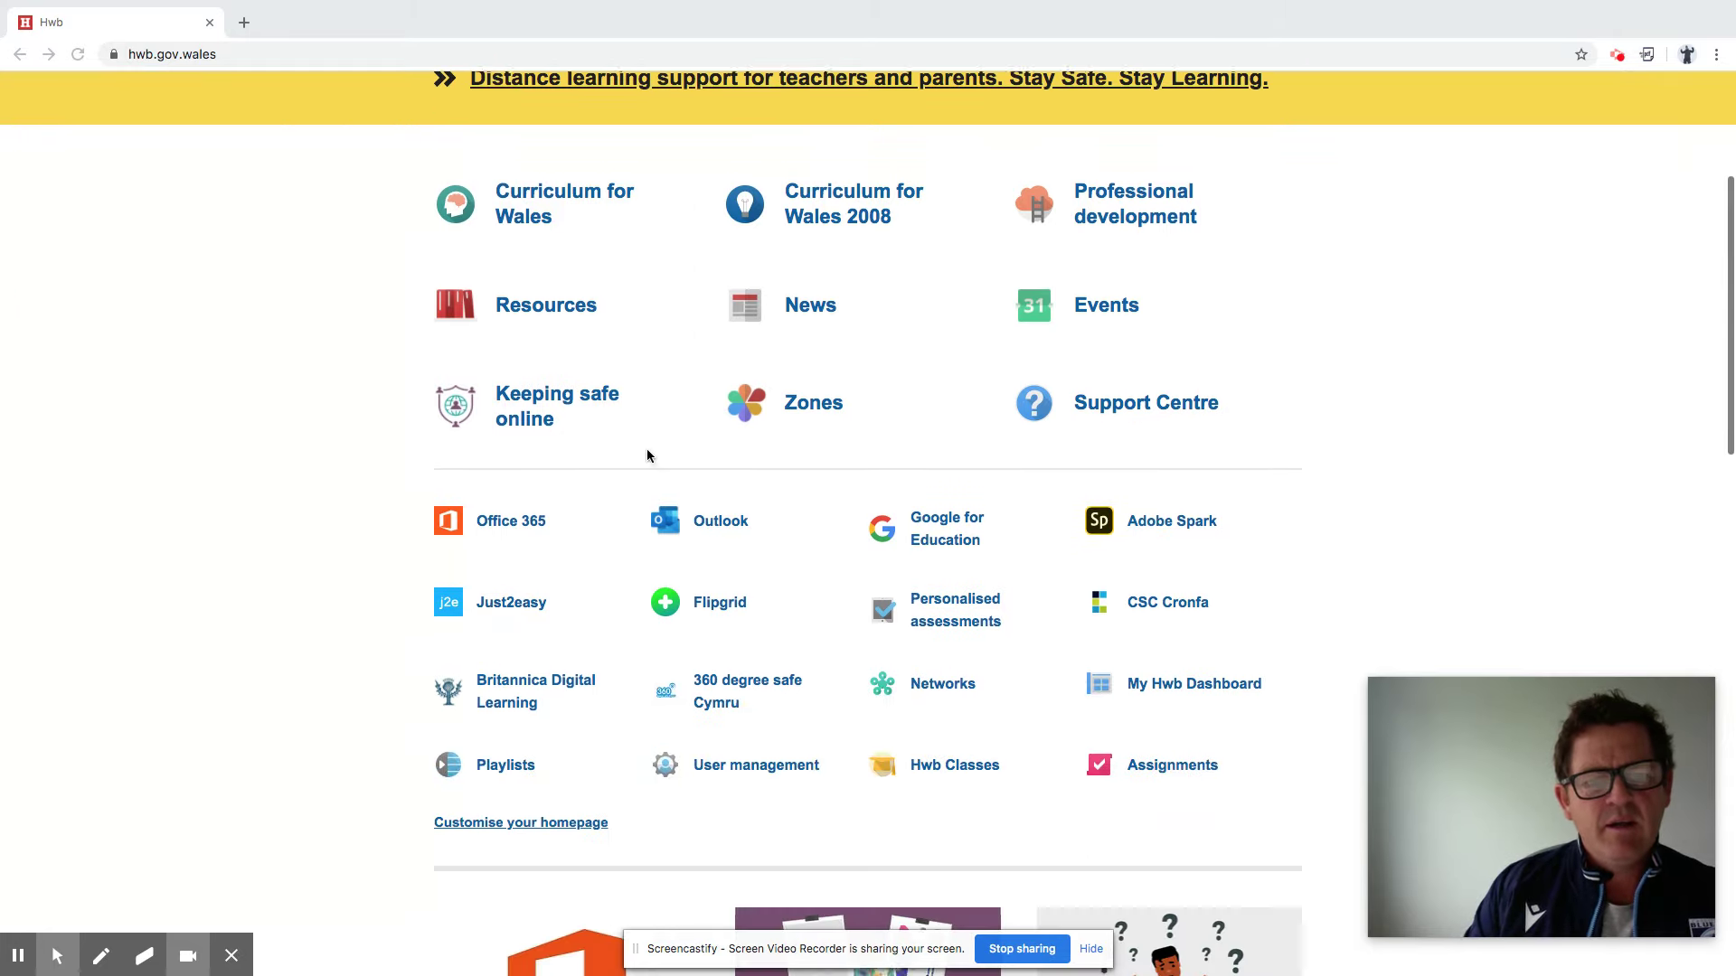
scroll(647, 455, down, 1)
click(513, 552)
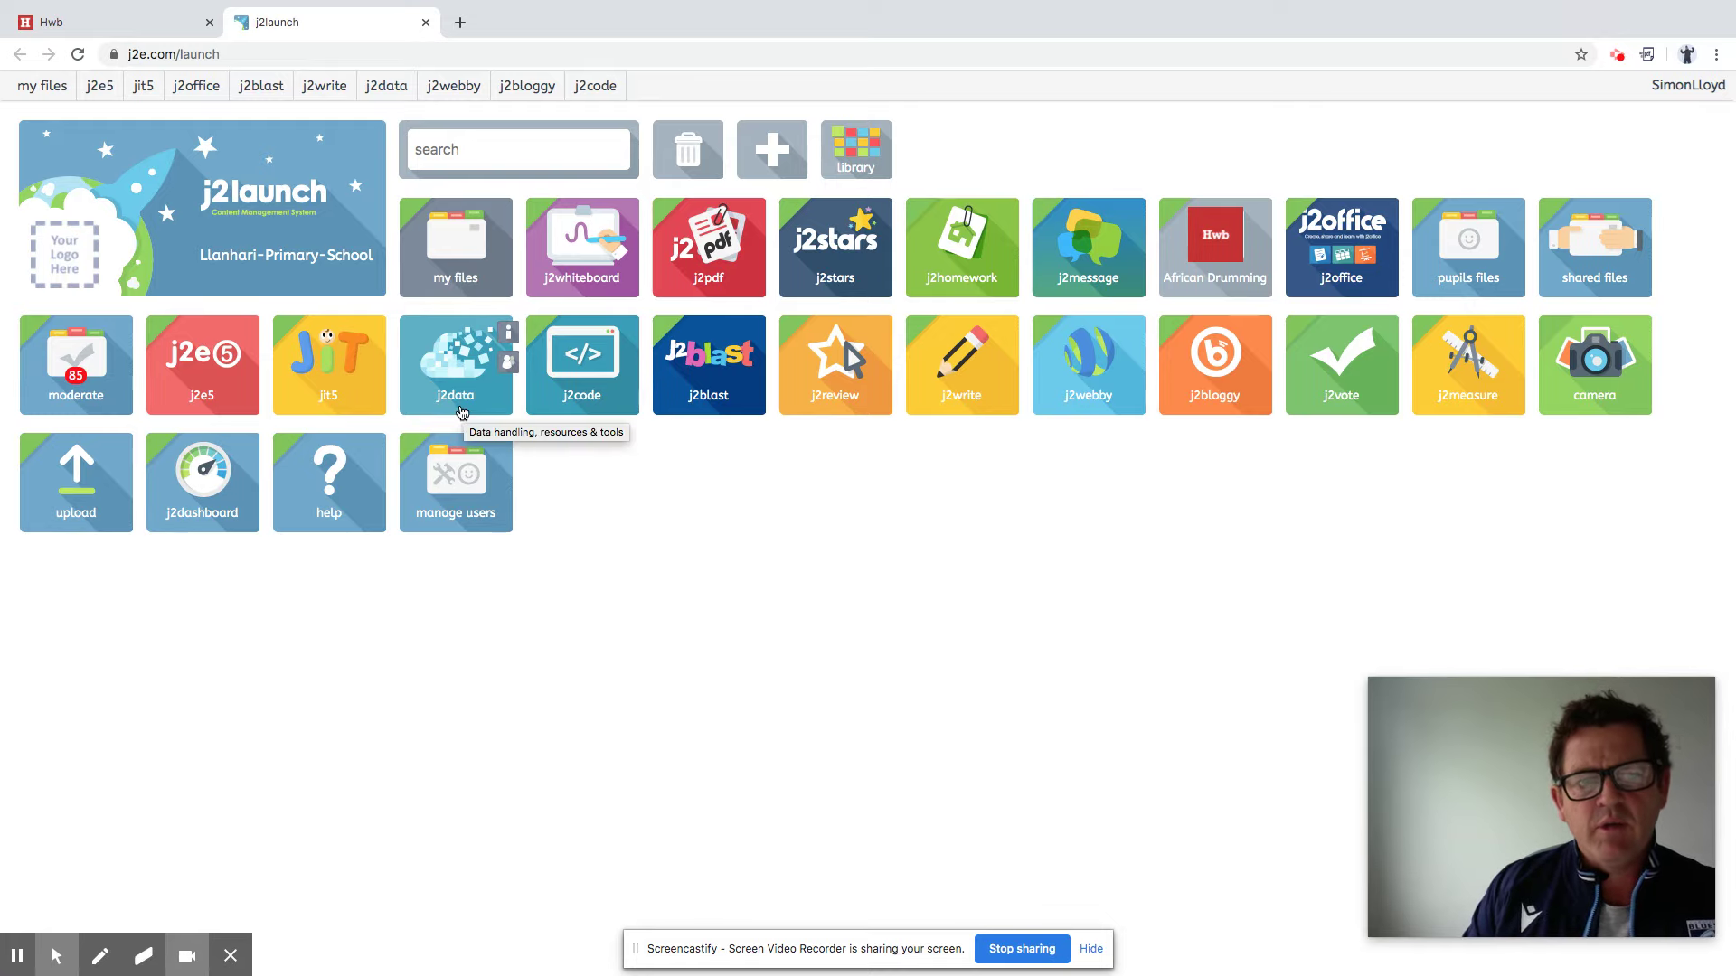
click(459, 412)
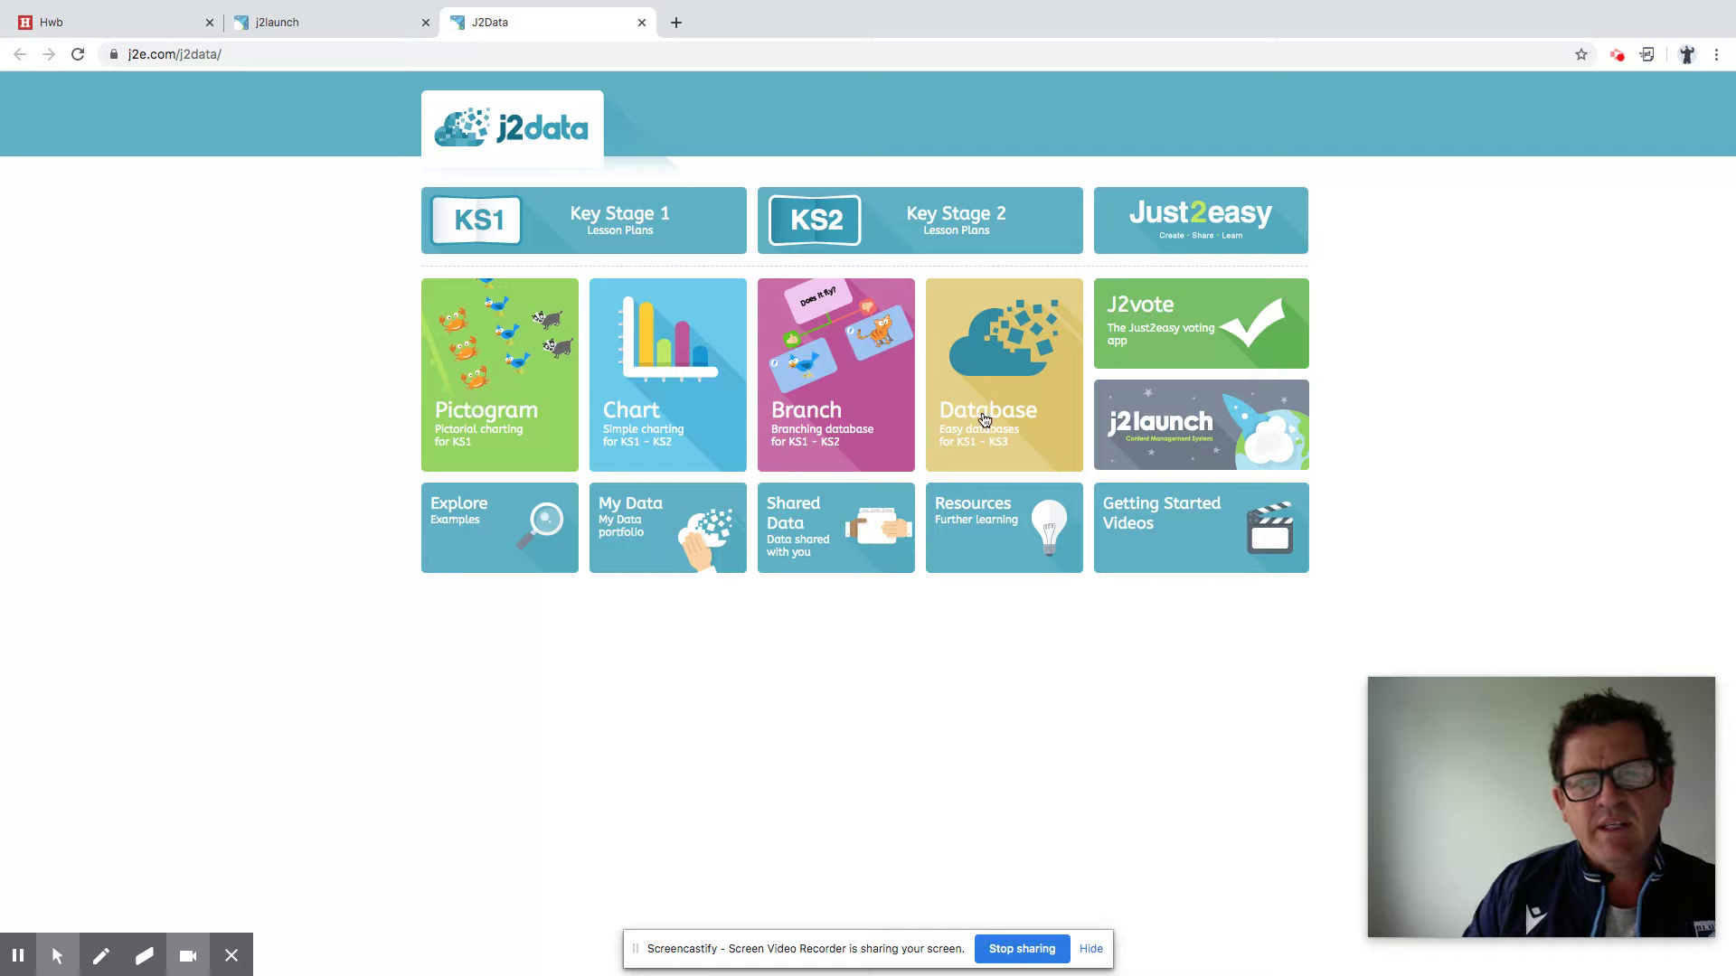
click(1033, 441)
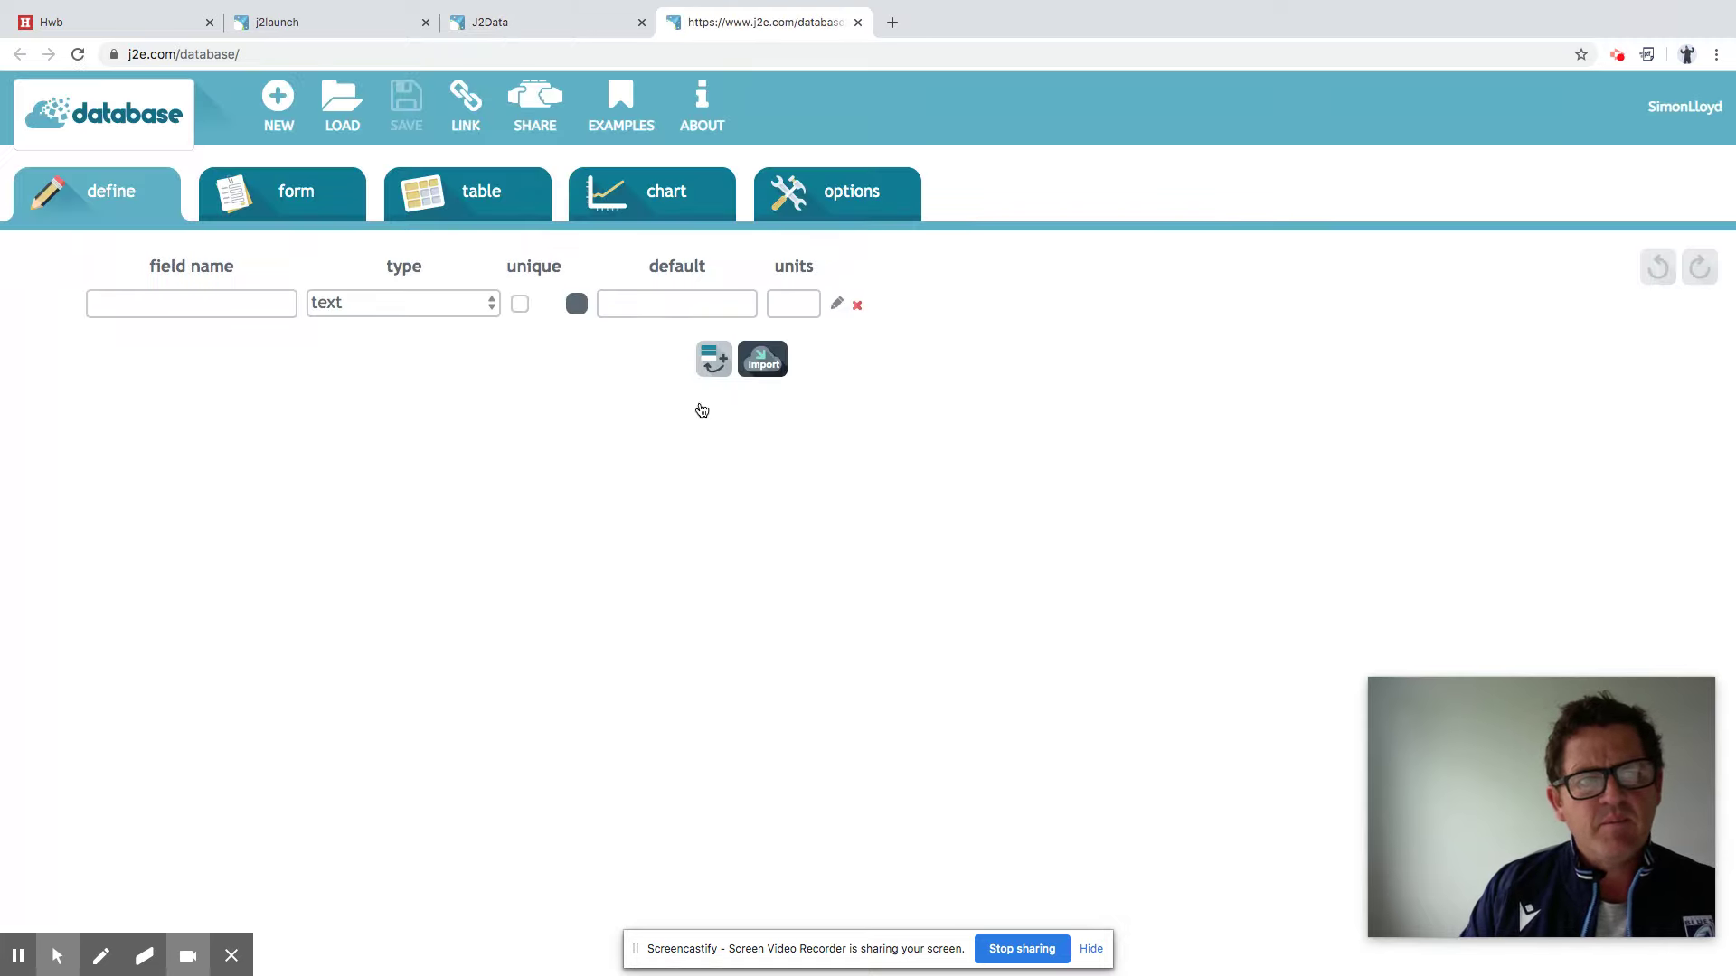
Name the first database field "Pupil name" and view its available data types
click(178, 310)
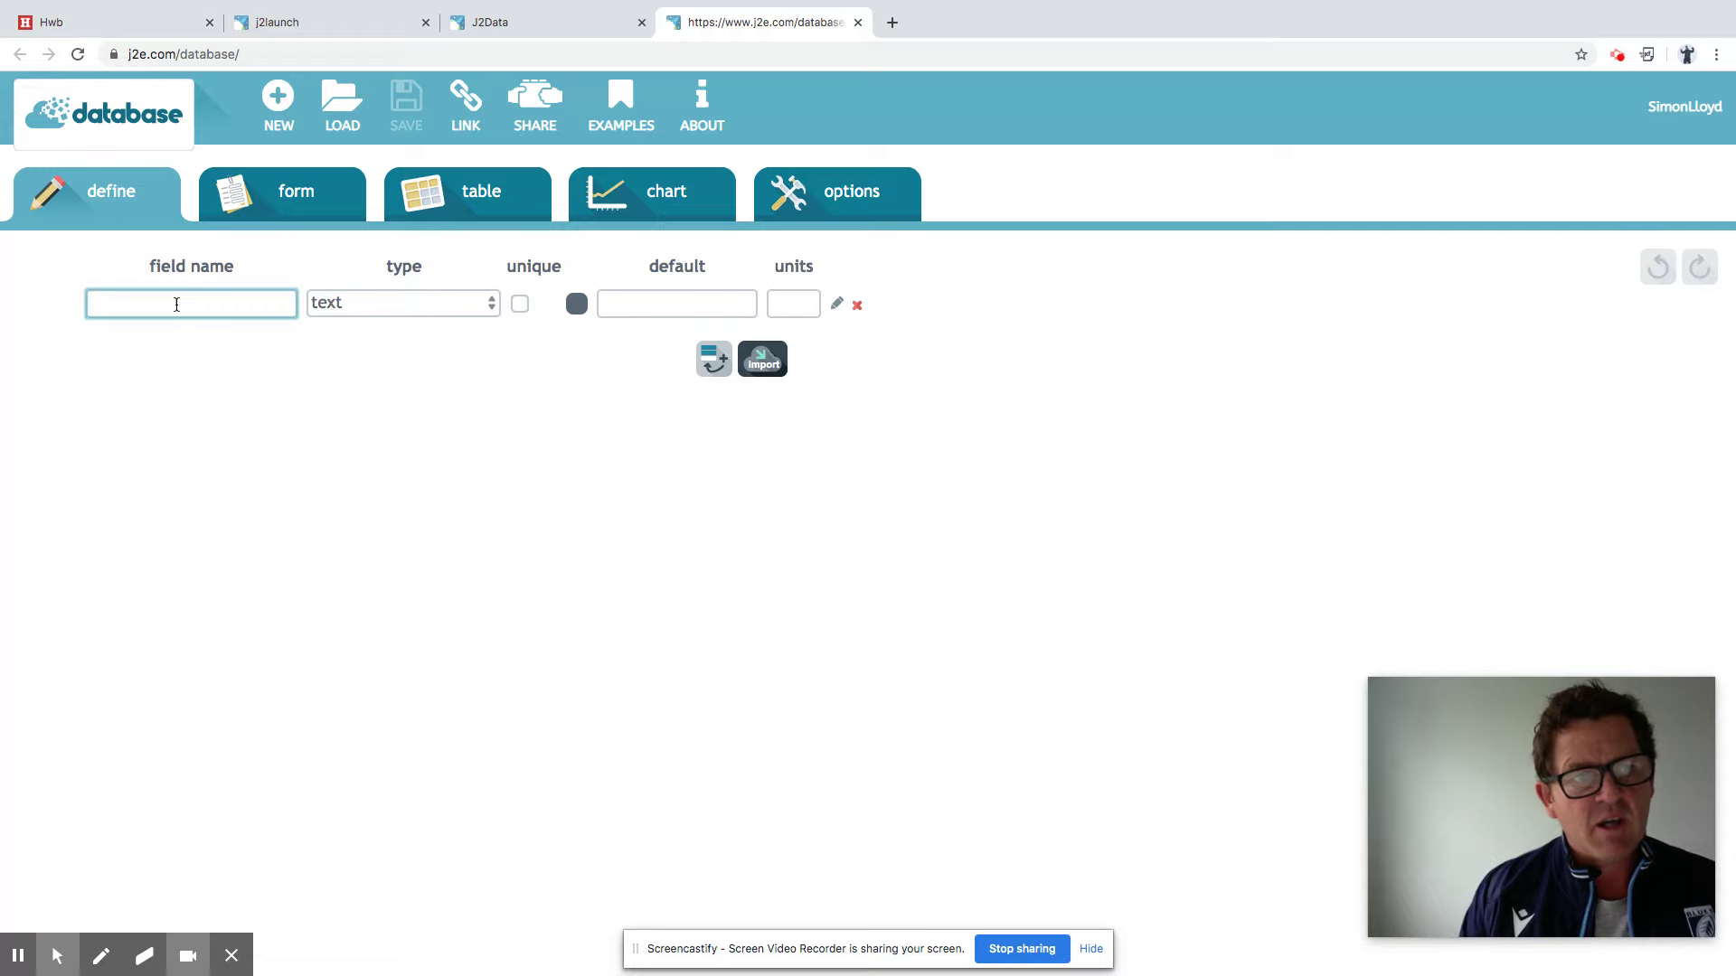
text(P)
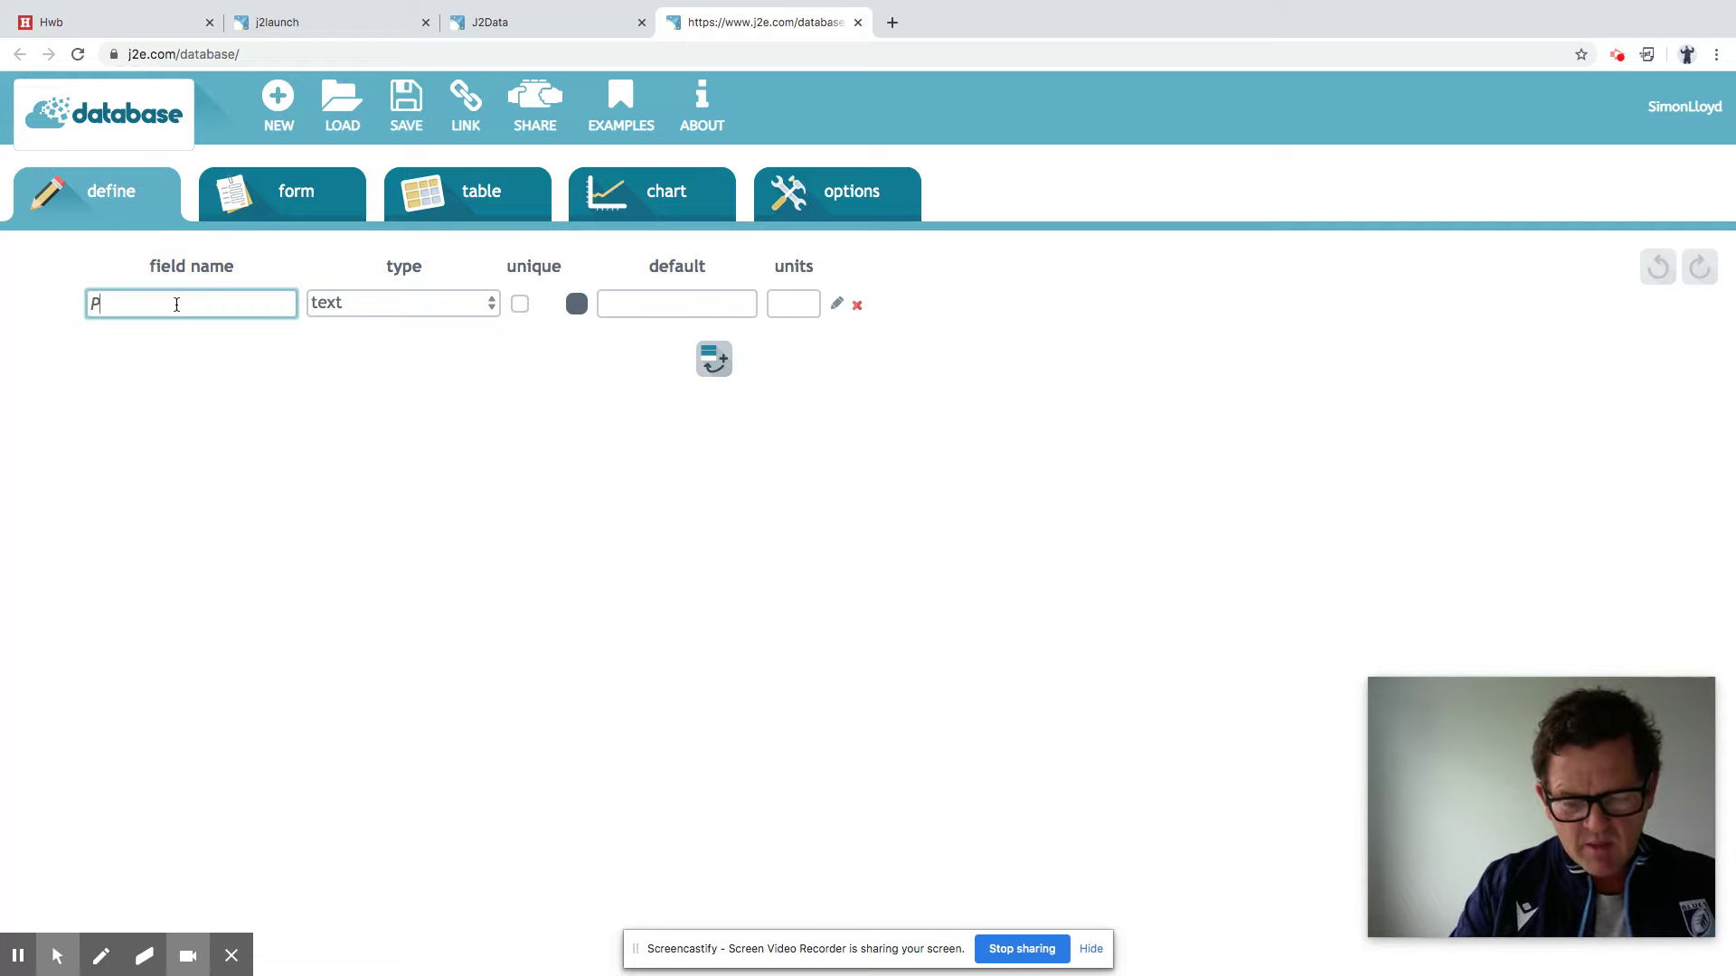
text(upil name)
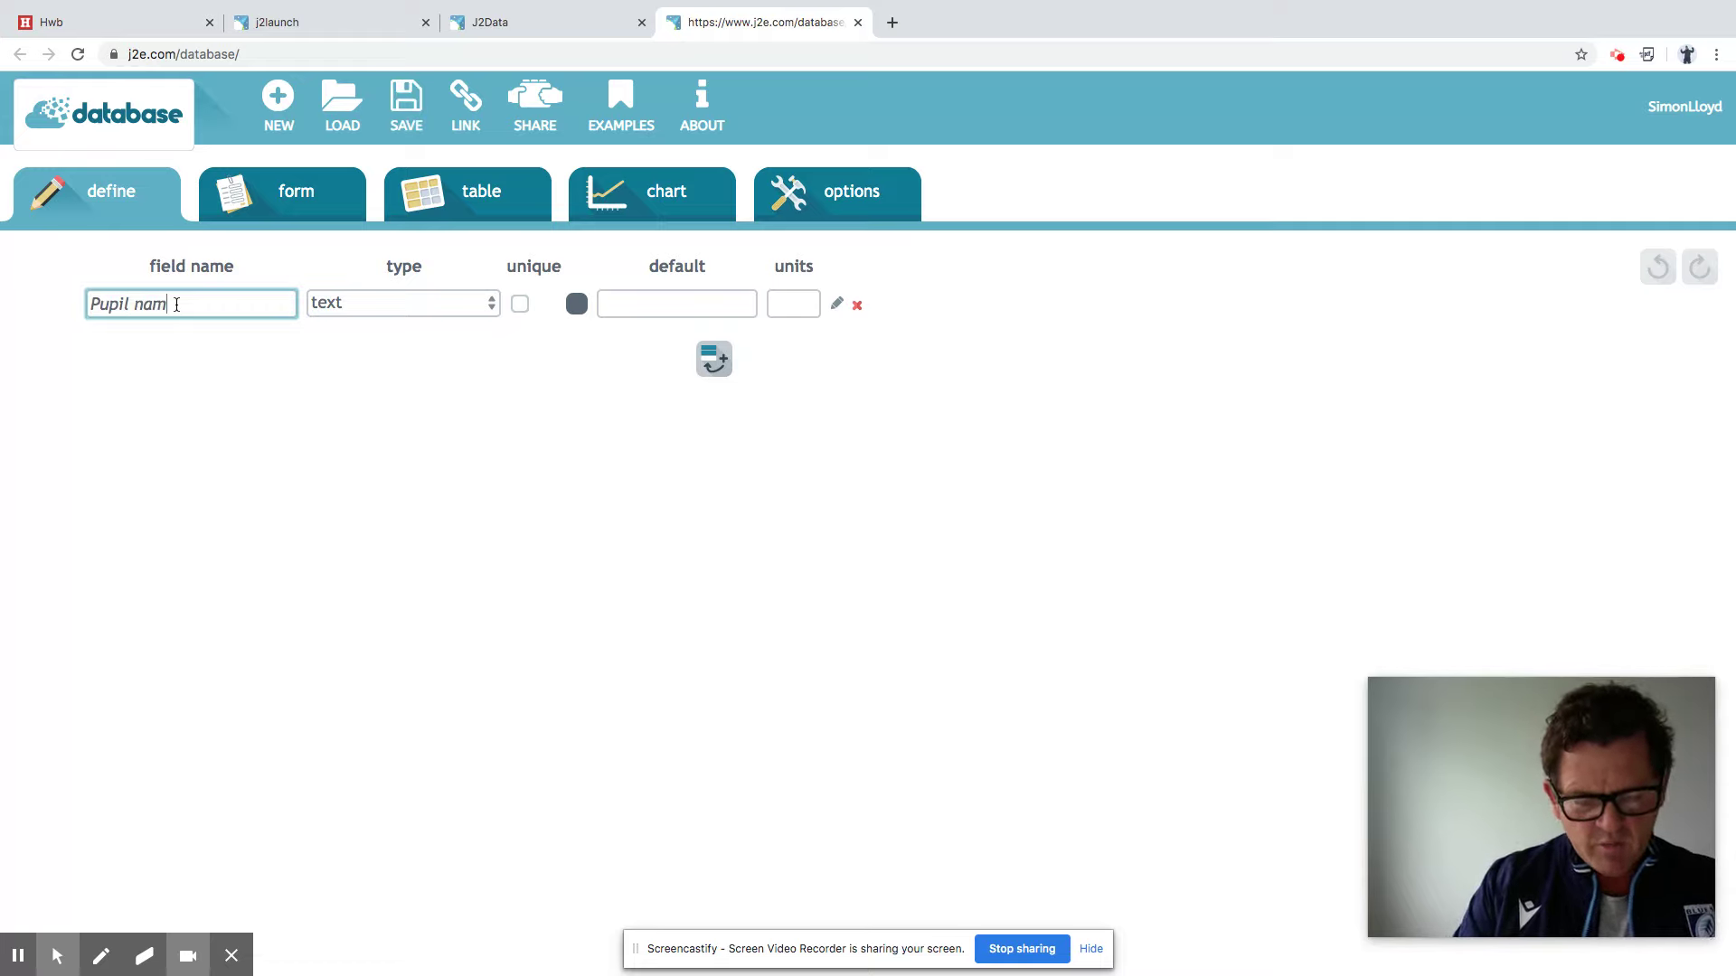
click(374, 306)
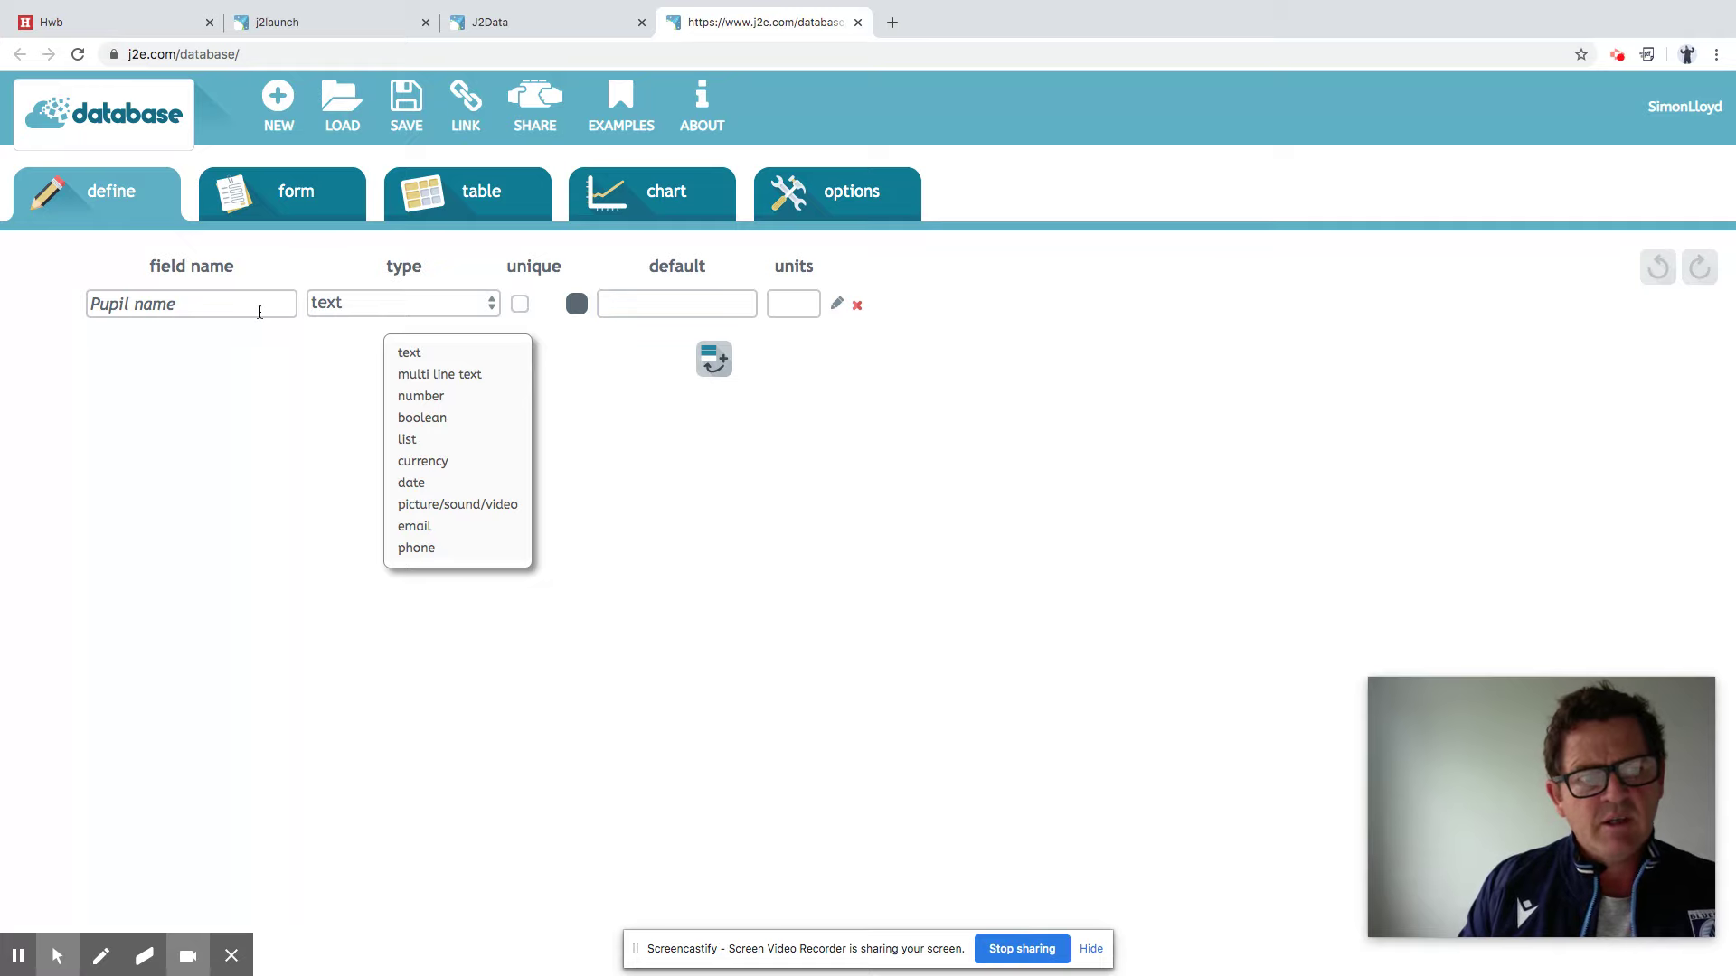
Add a second text field named "Gender malefemale" below the pupil name field
click(723, 361)
click(723, 362)
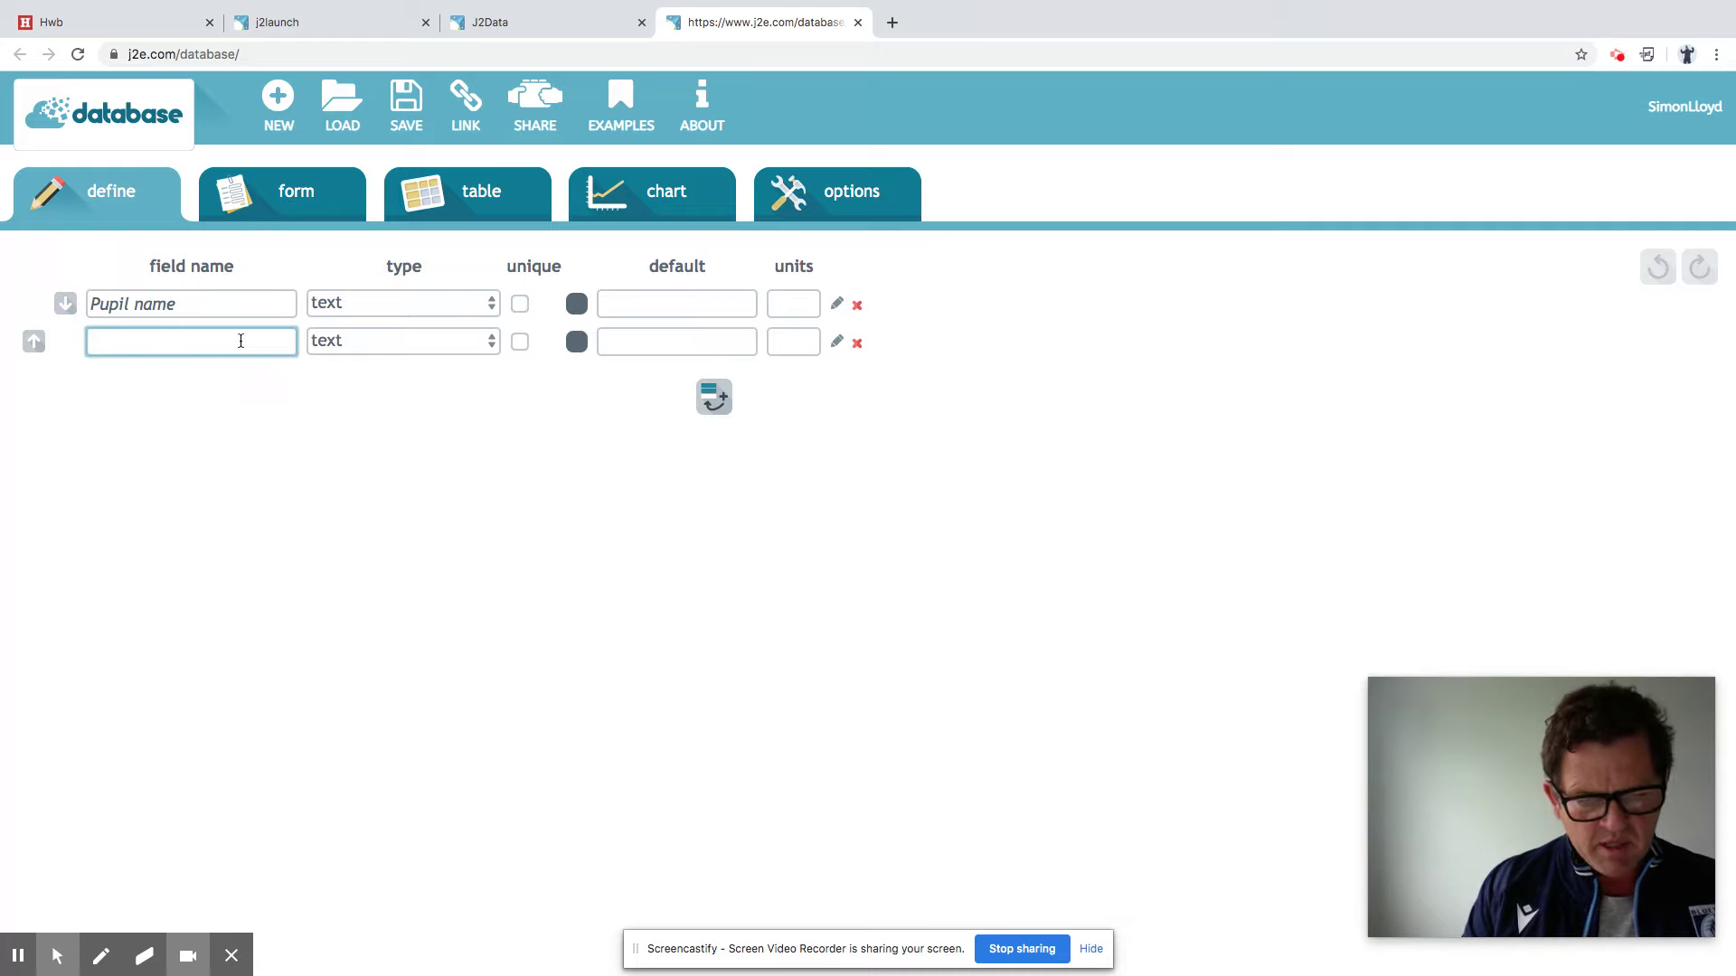
text(Gender)
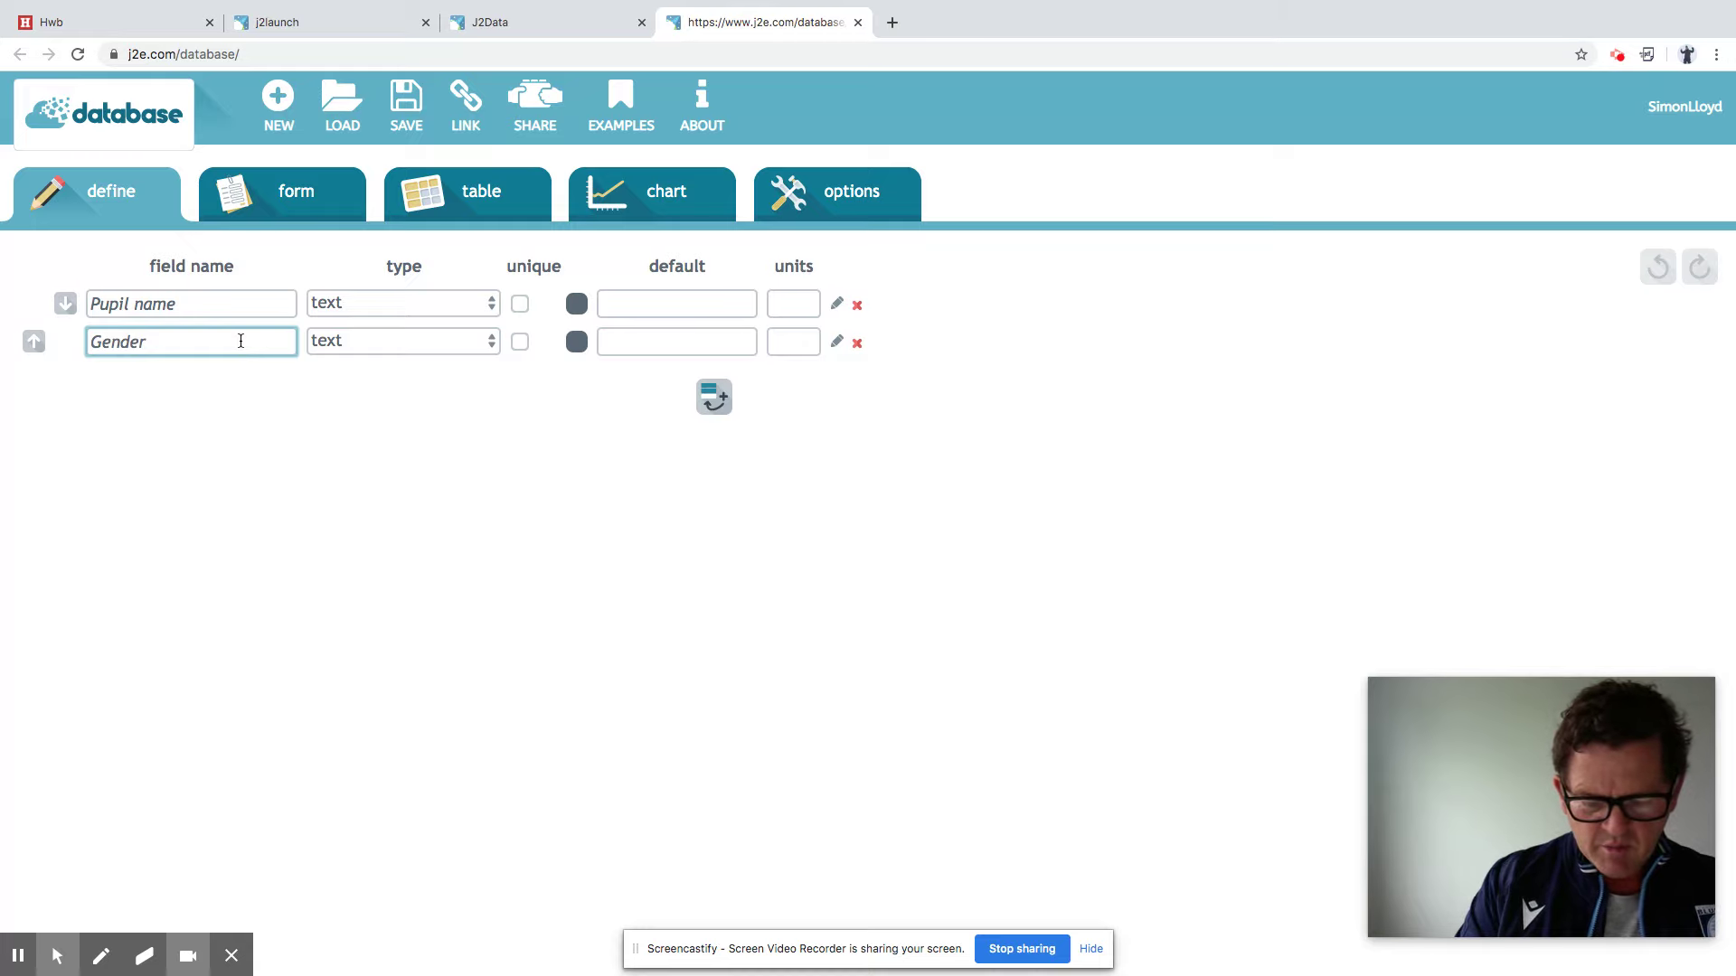
text( male)
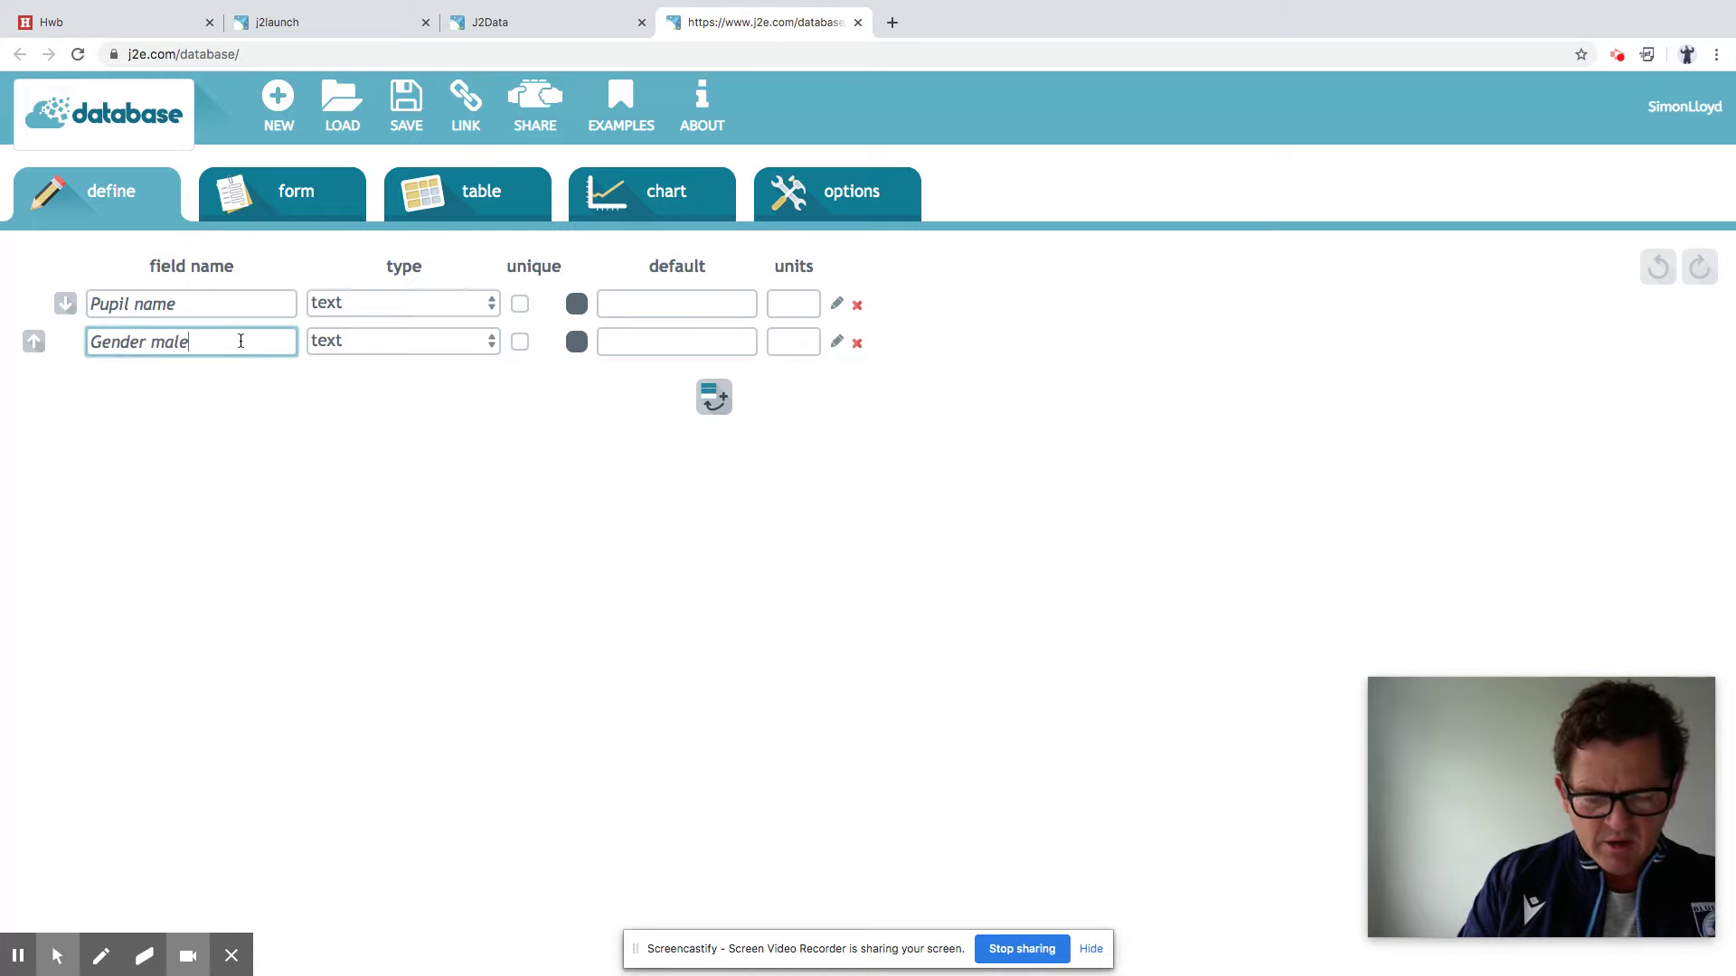
text(female)
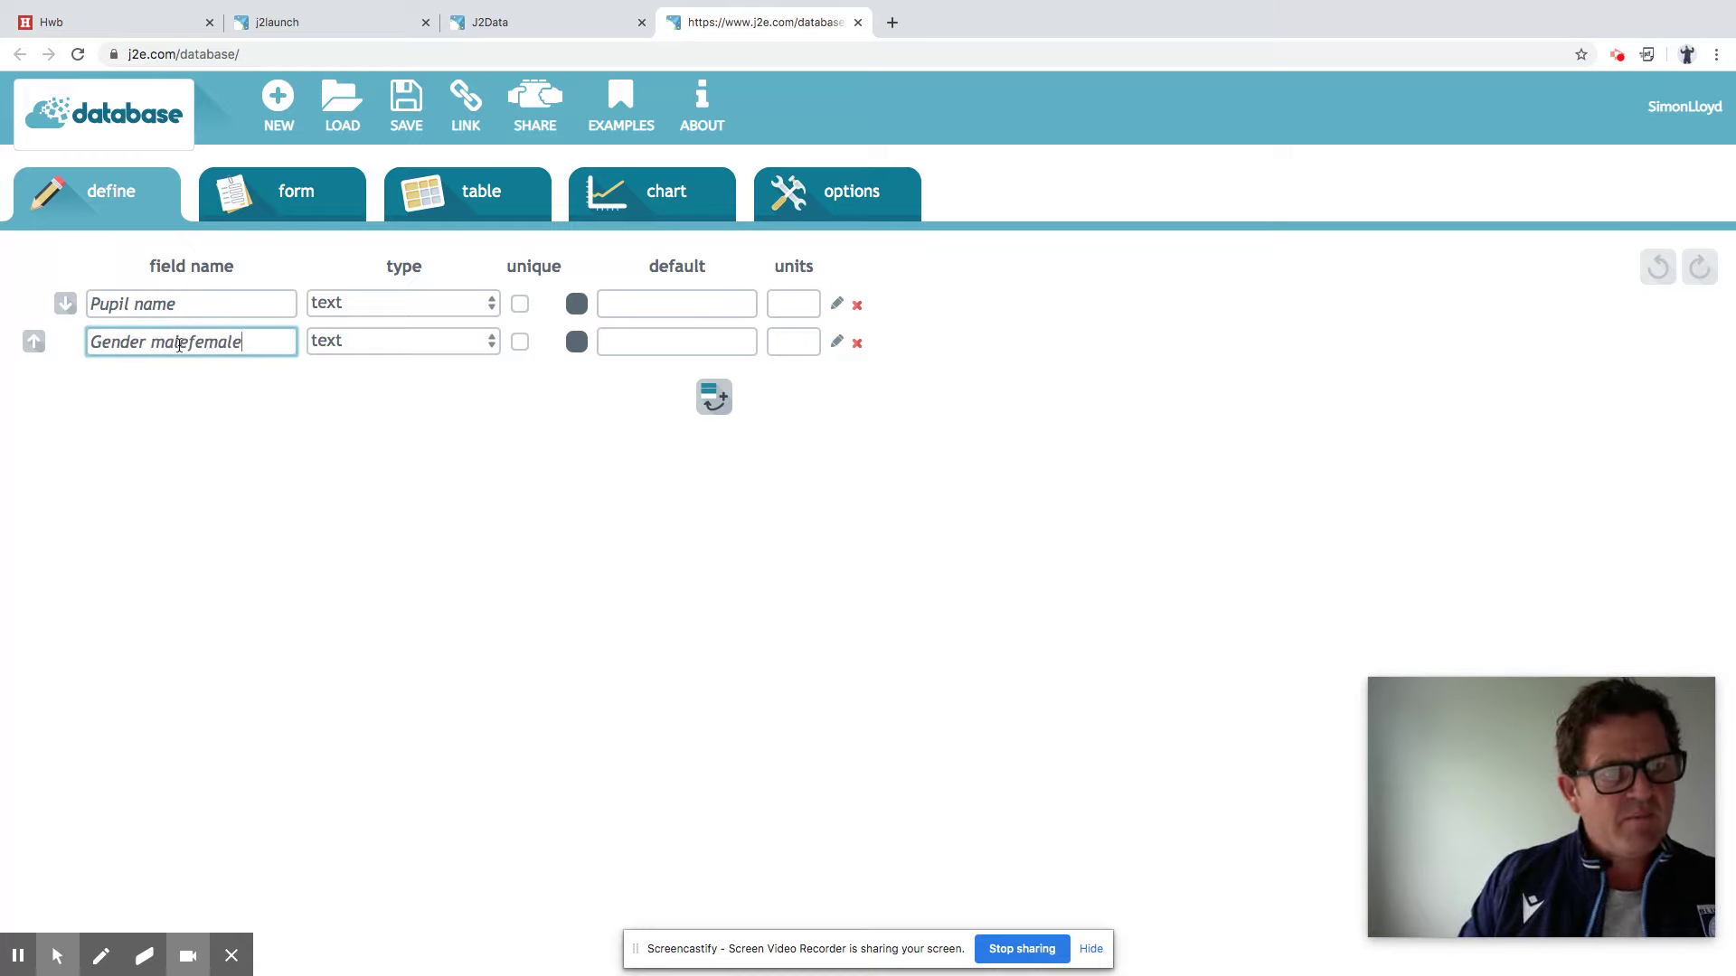
click(189, 341)
key(End)
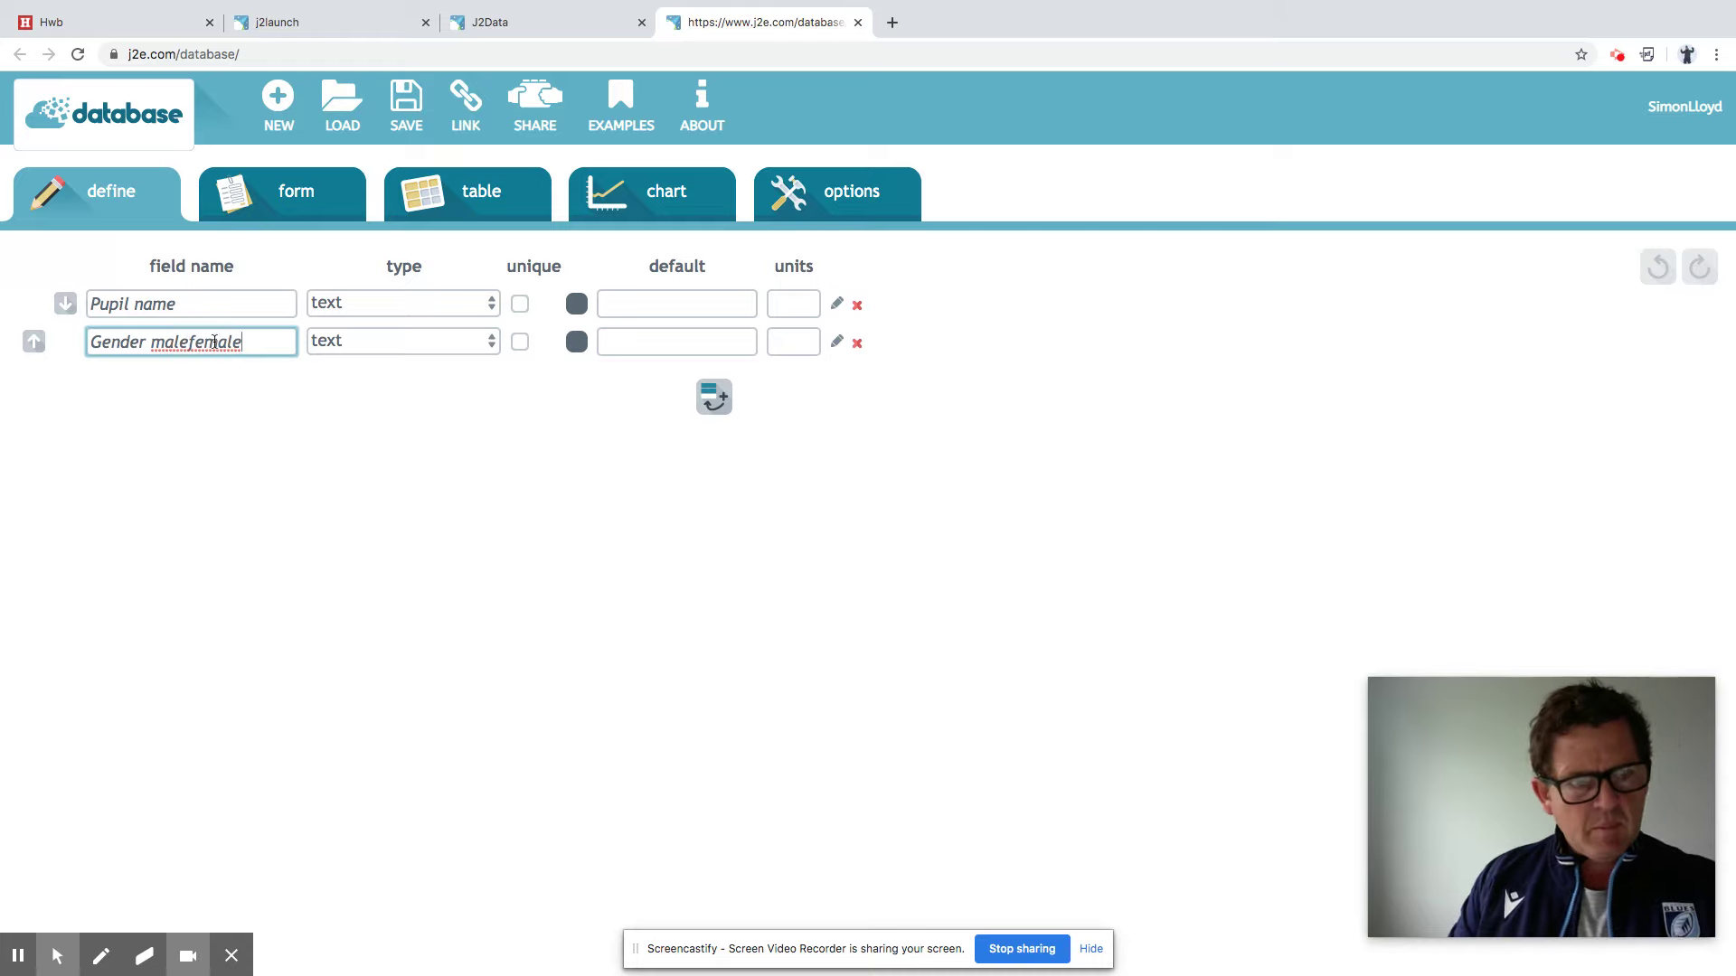
click(393, 340)
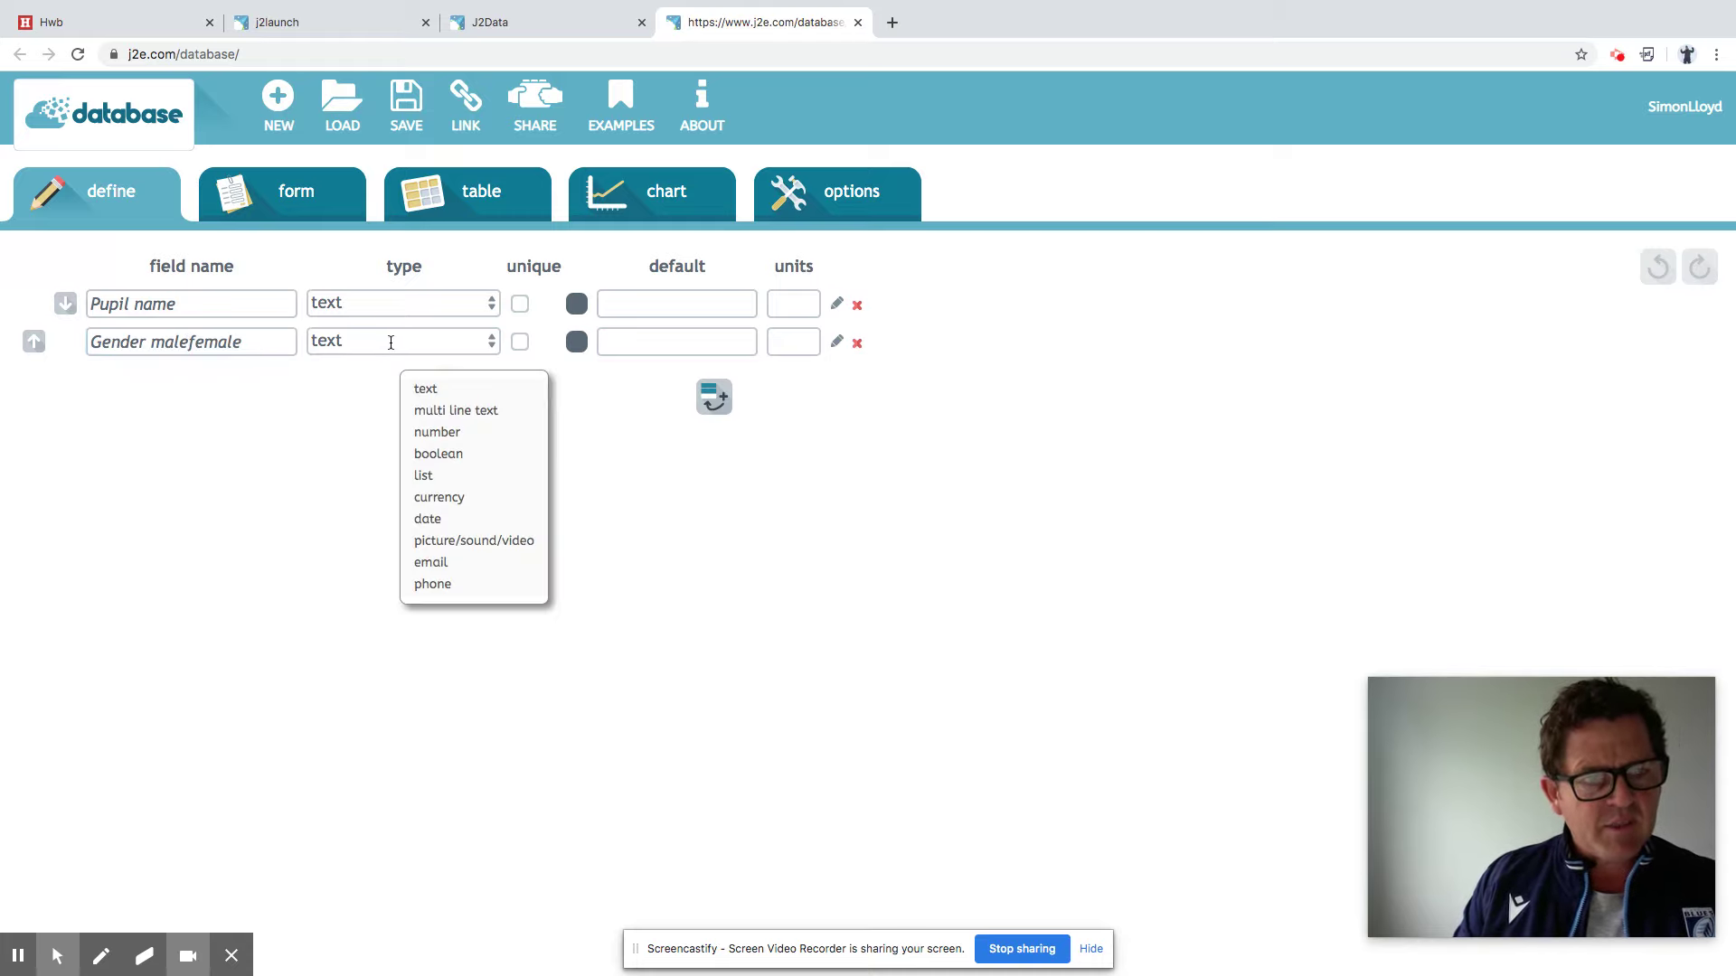
Add a third field named "Height metres" with the number type
click(713, 397)
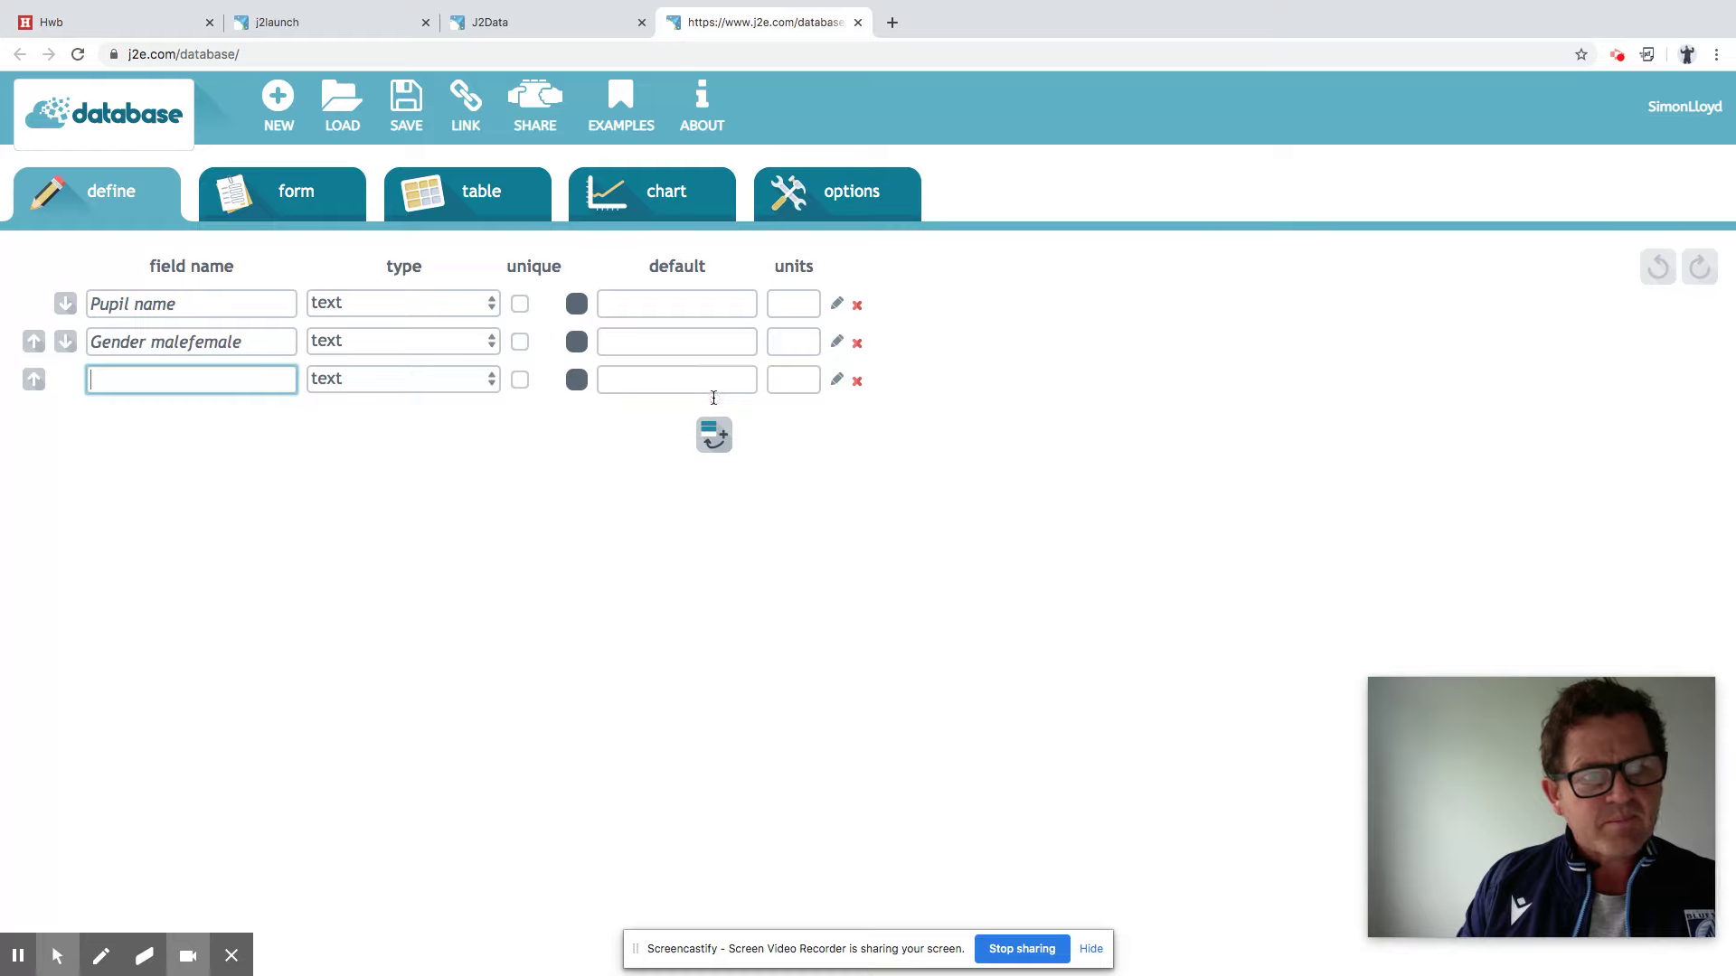
text(Height)
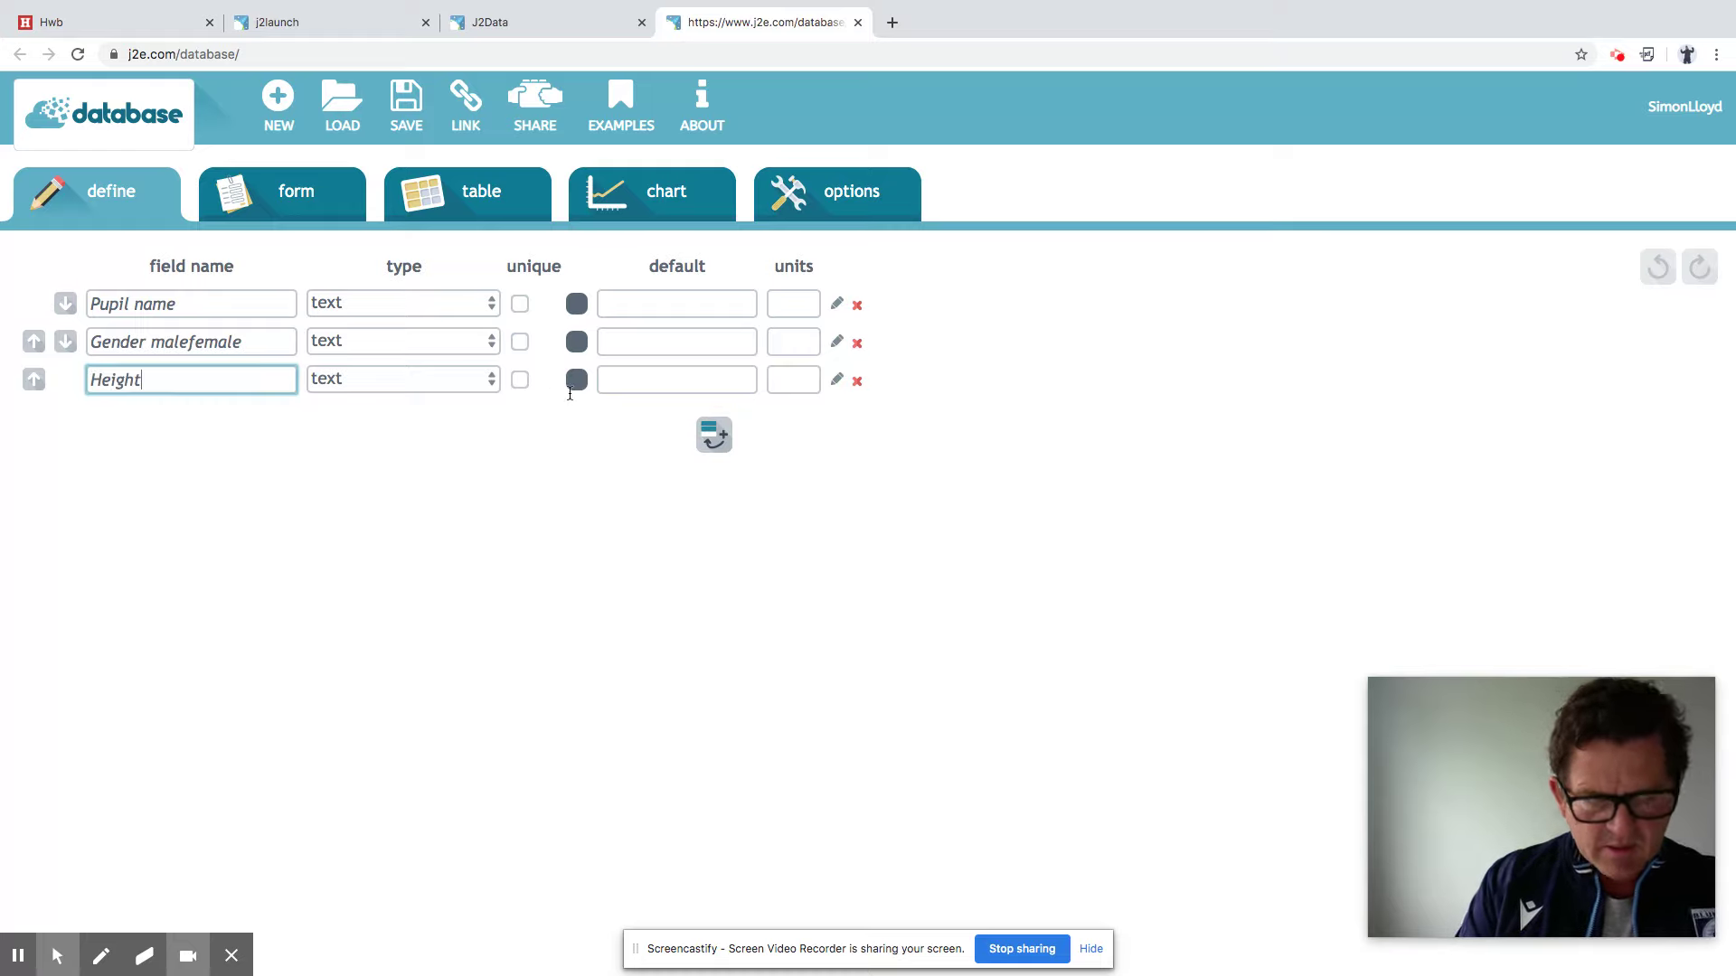
click(439, 383)
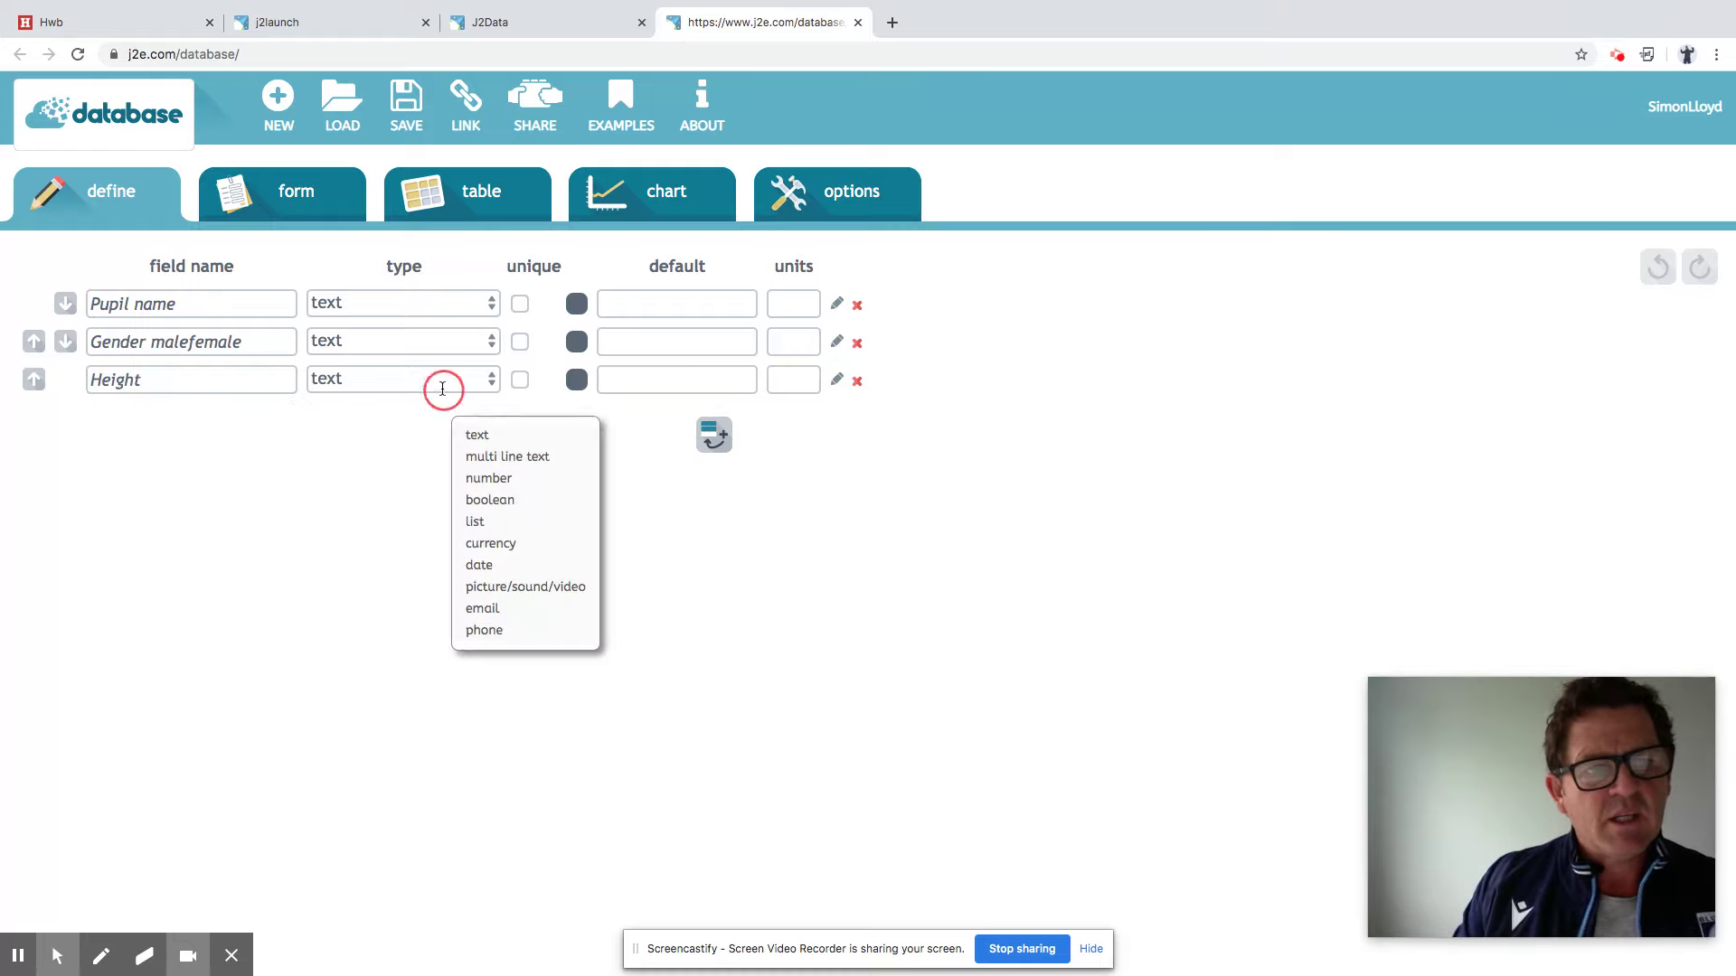
click(502, 473)
click(203, 383)
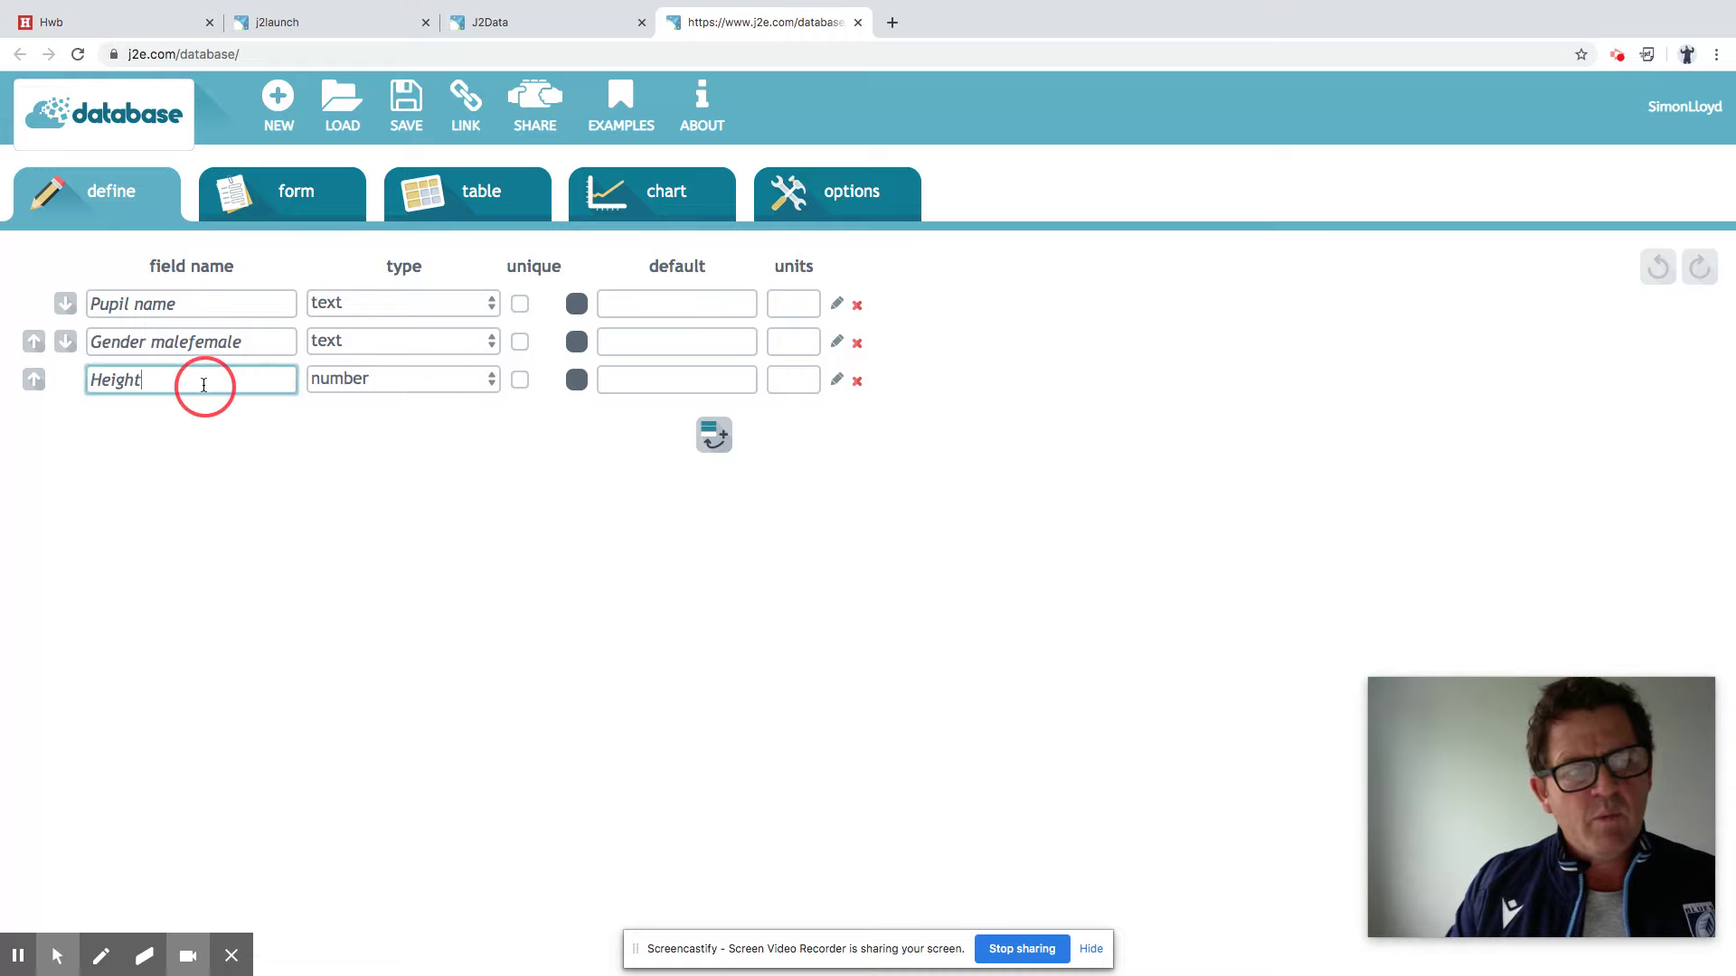
text(metres)
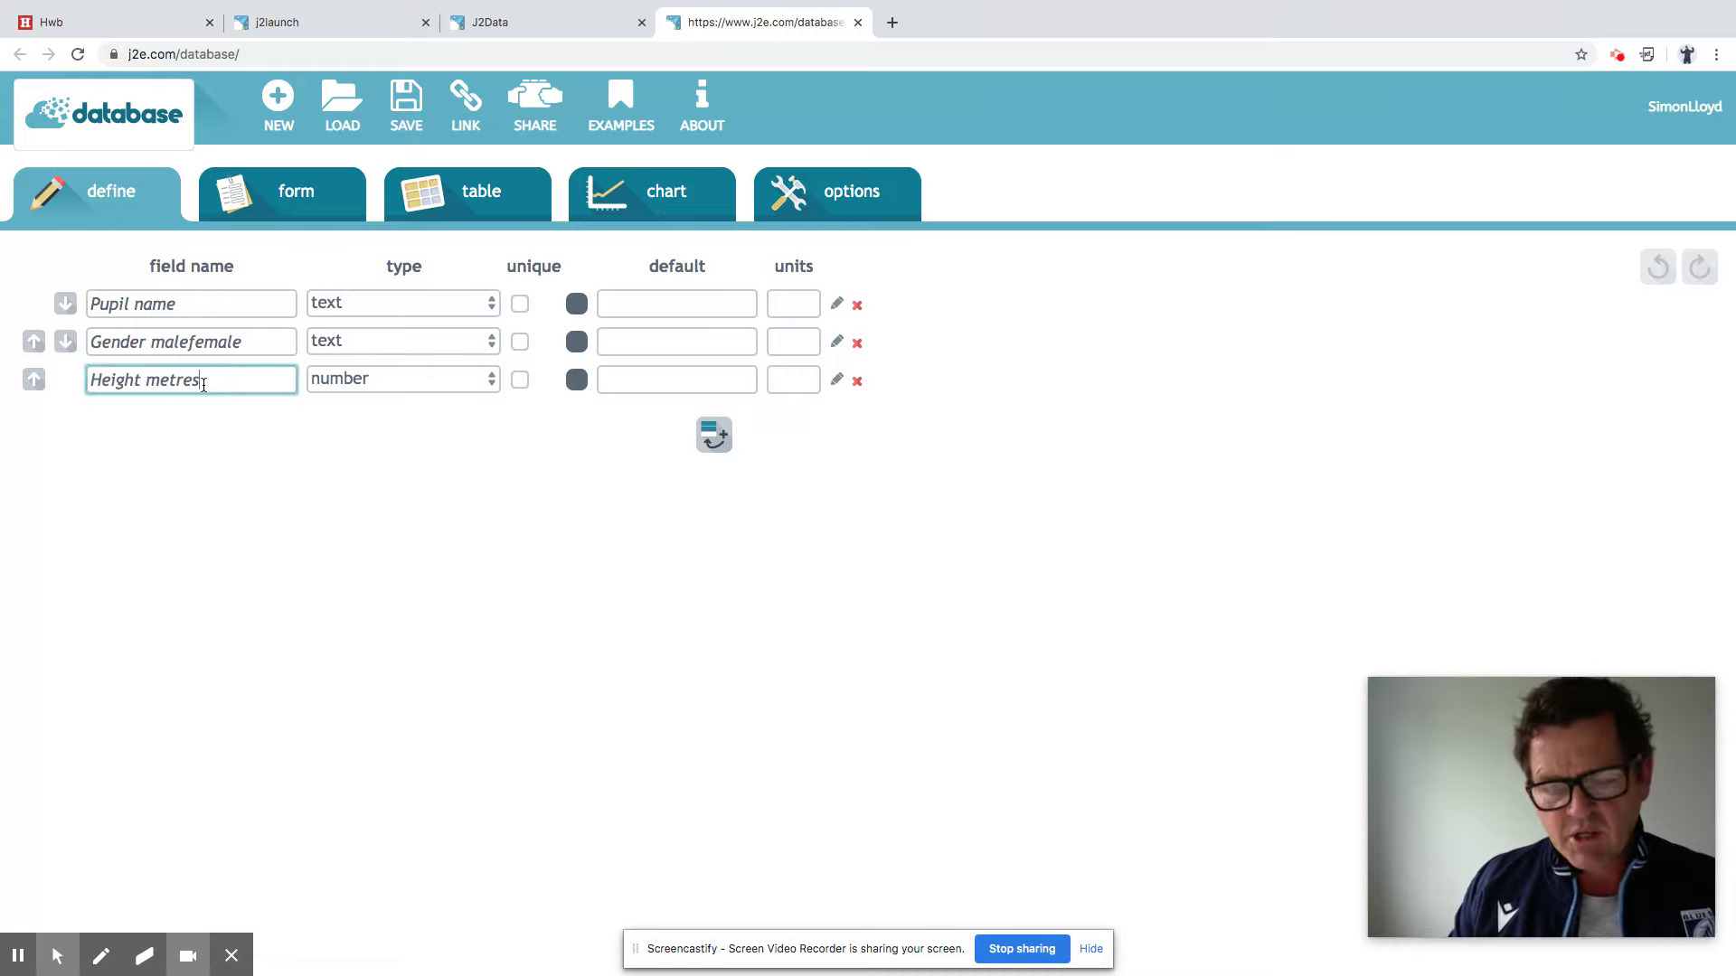
Add three more text fields named "Hair colour", "Eye colour" and "Special talents"
click(714, 435)
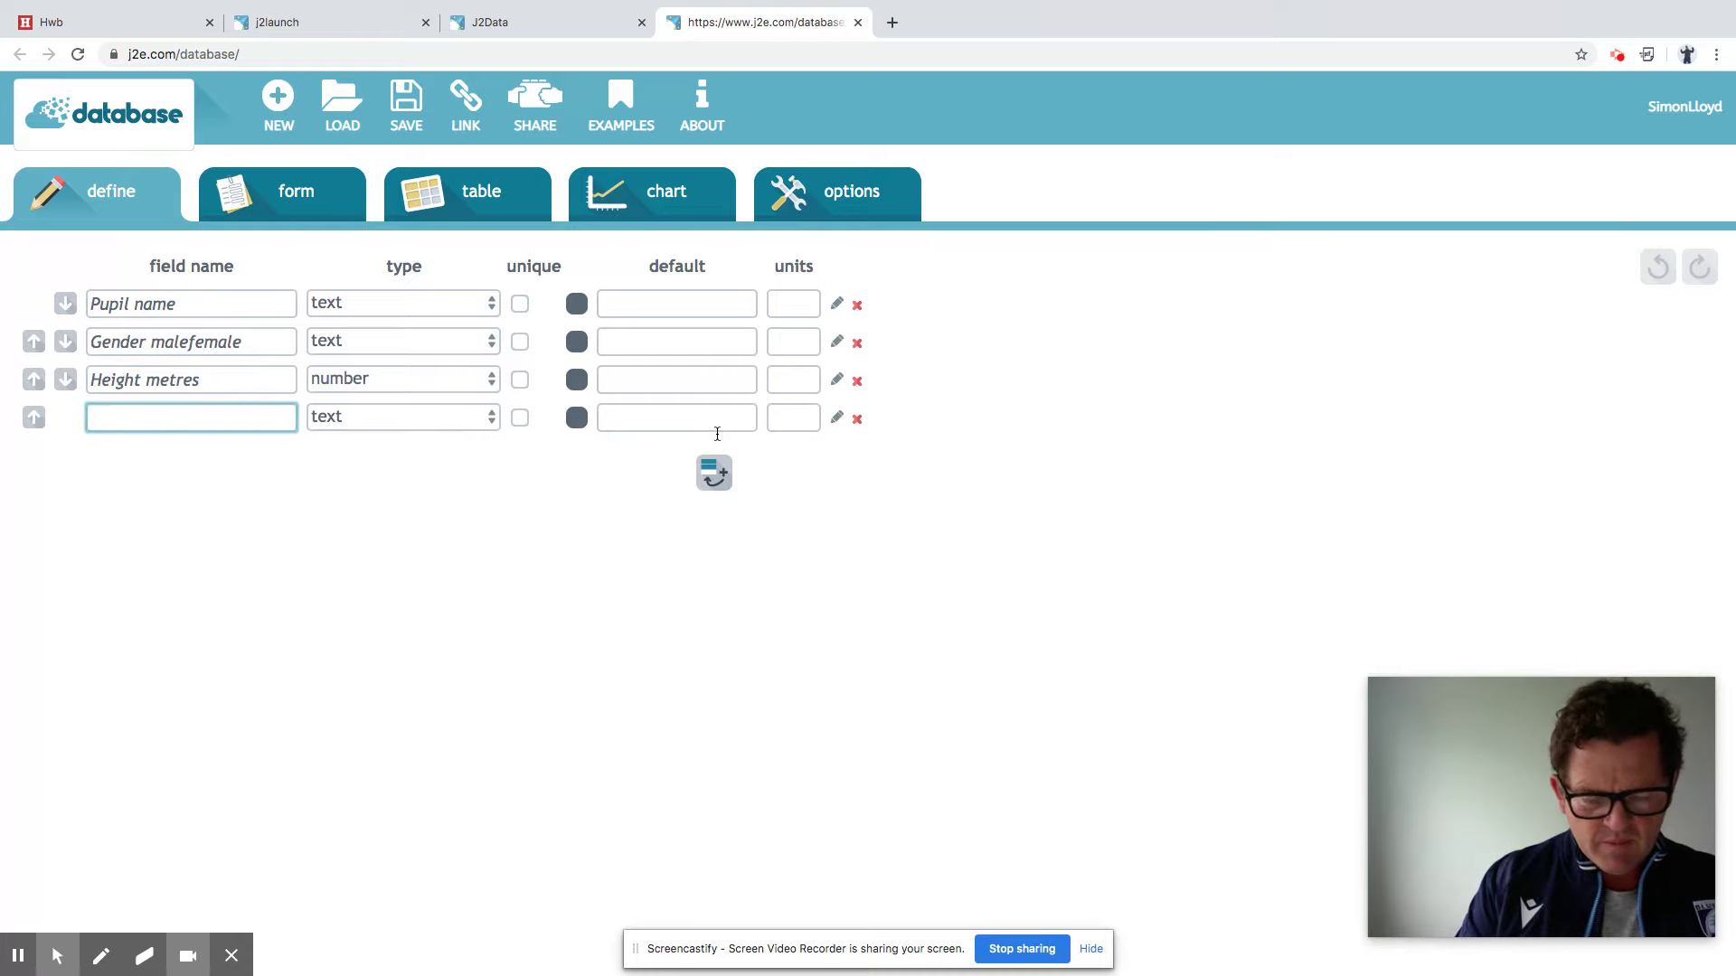
text(Hair colour)
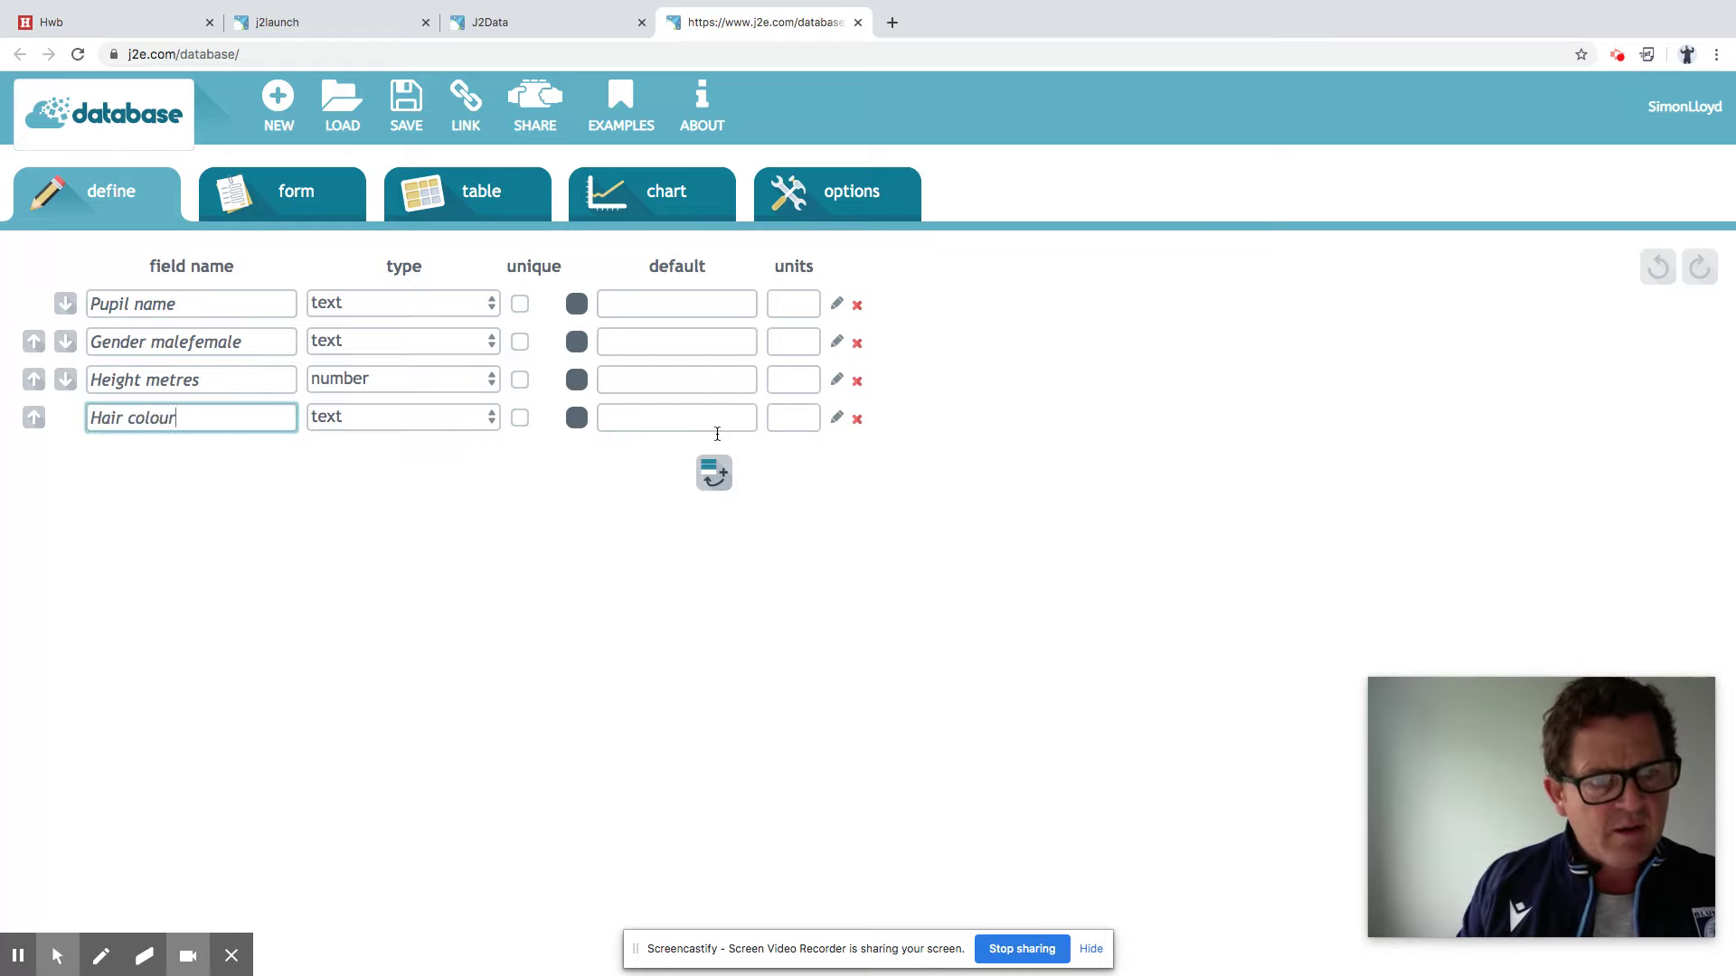
click(713, 469)
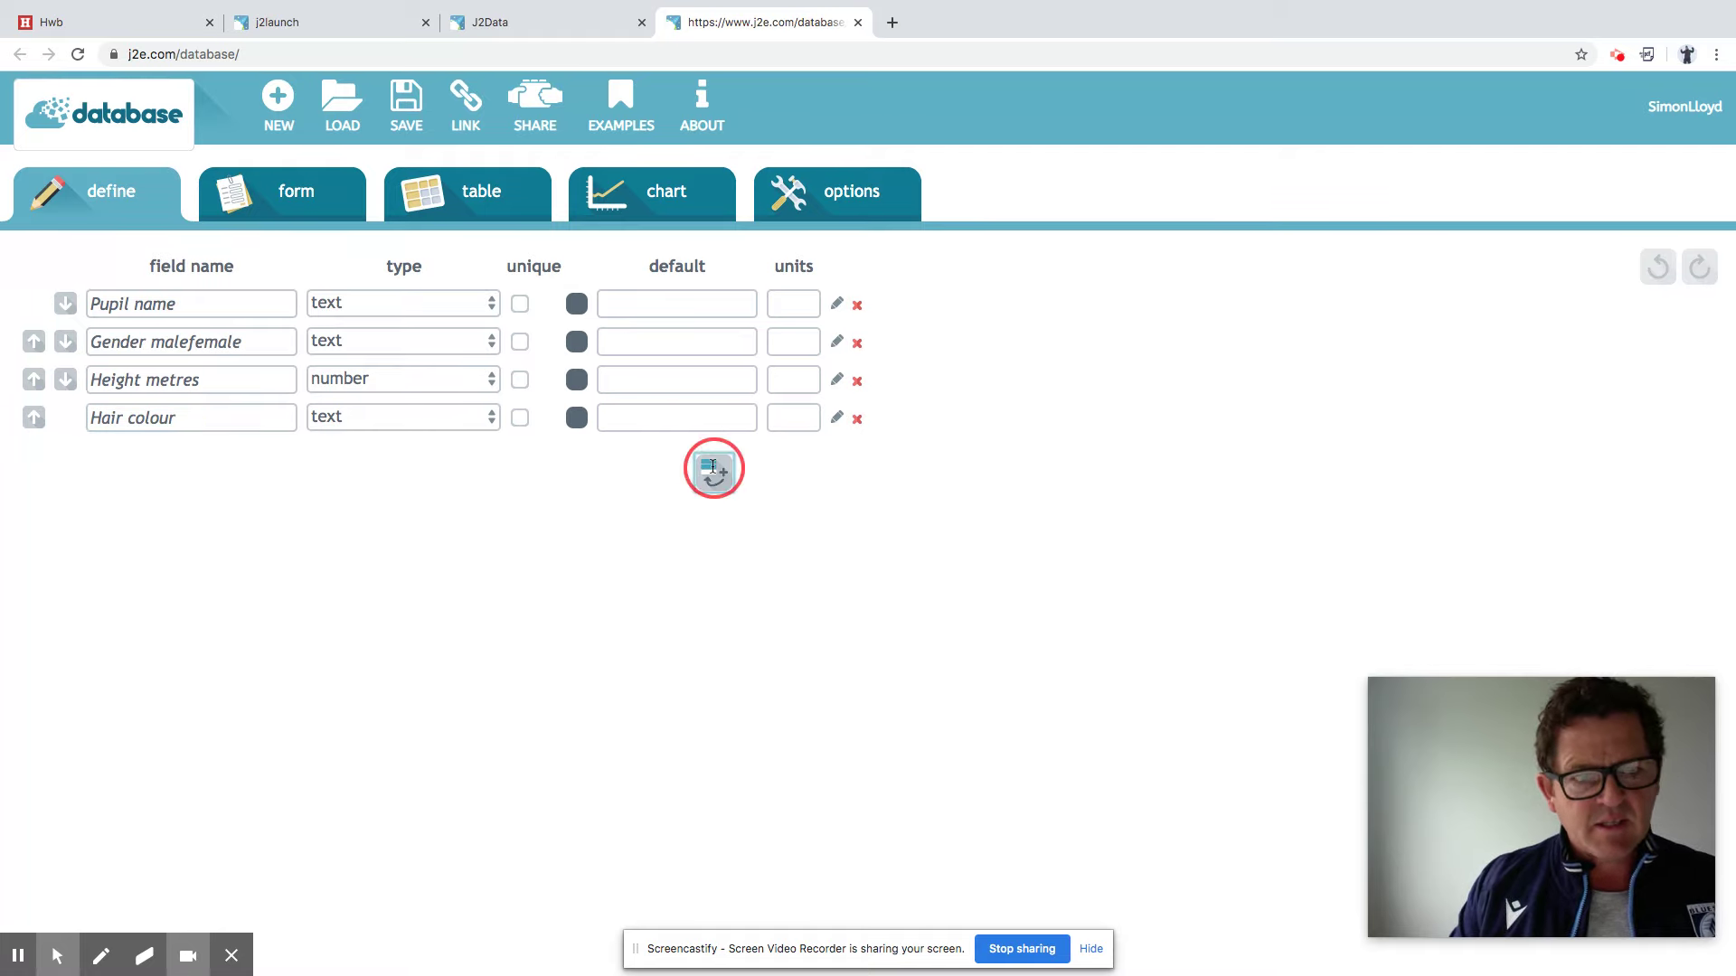
text(Eye colour)
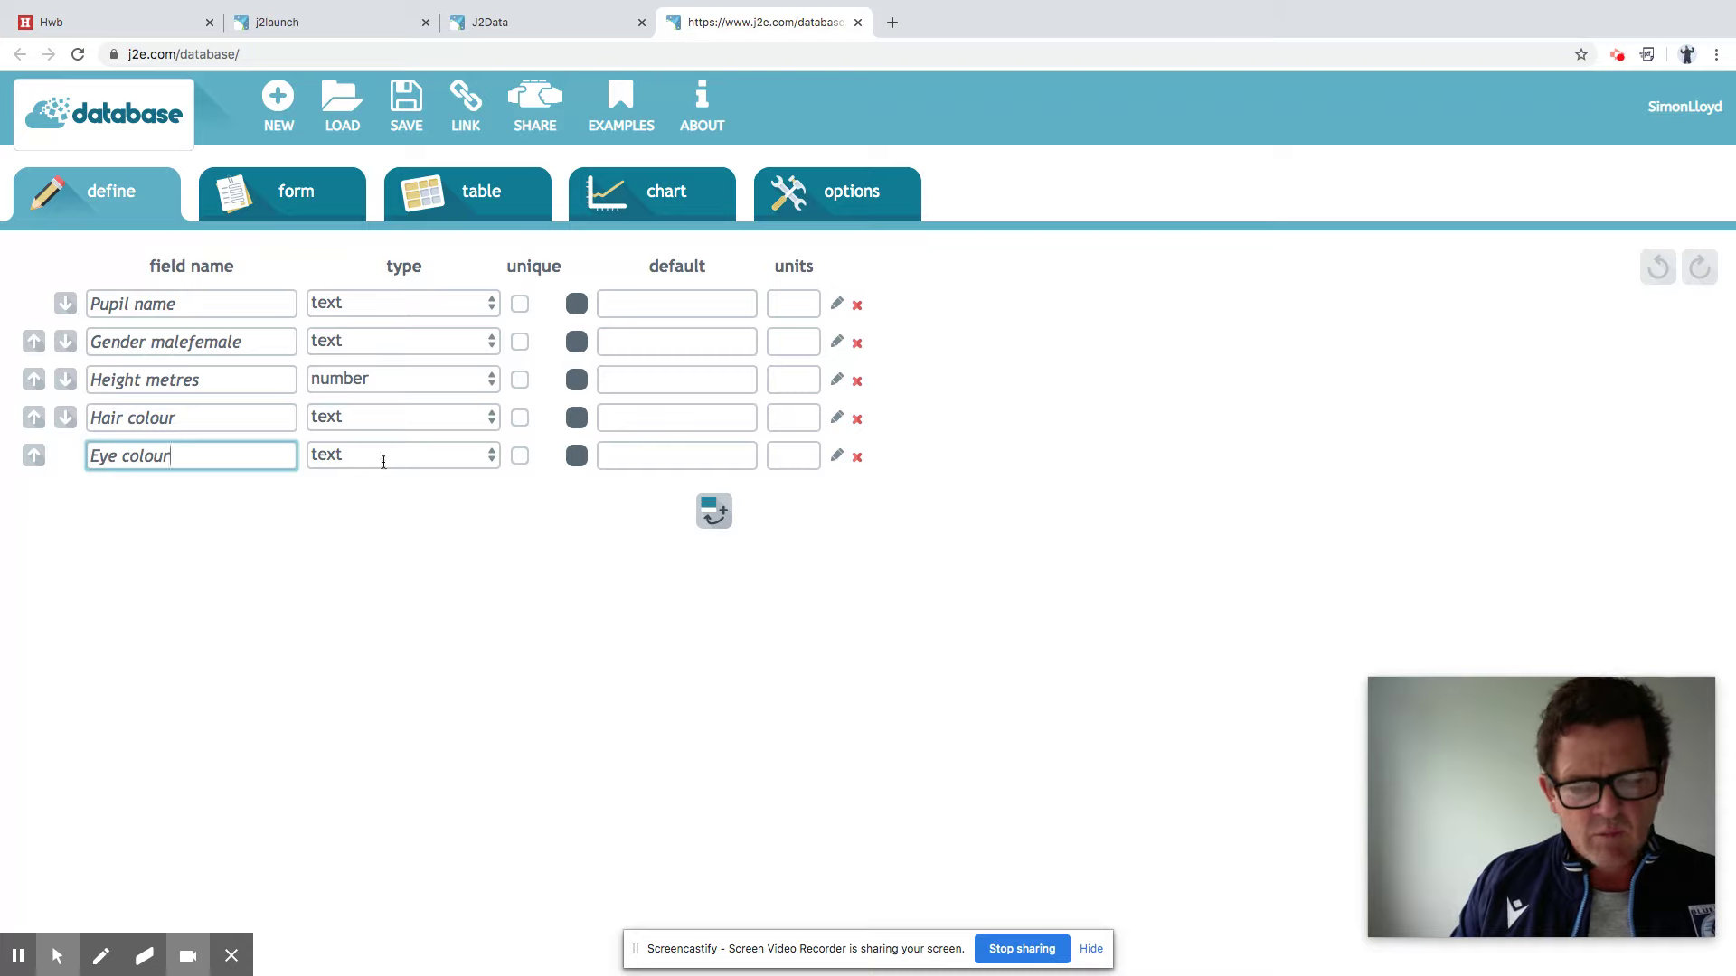
click(714, 512)
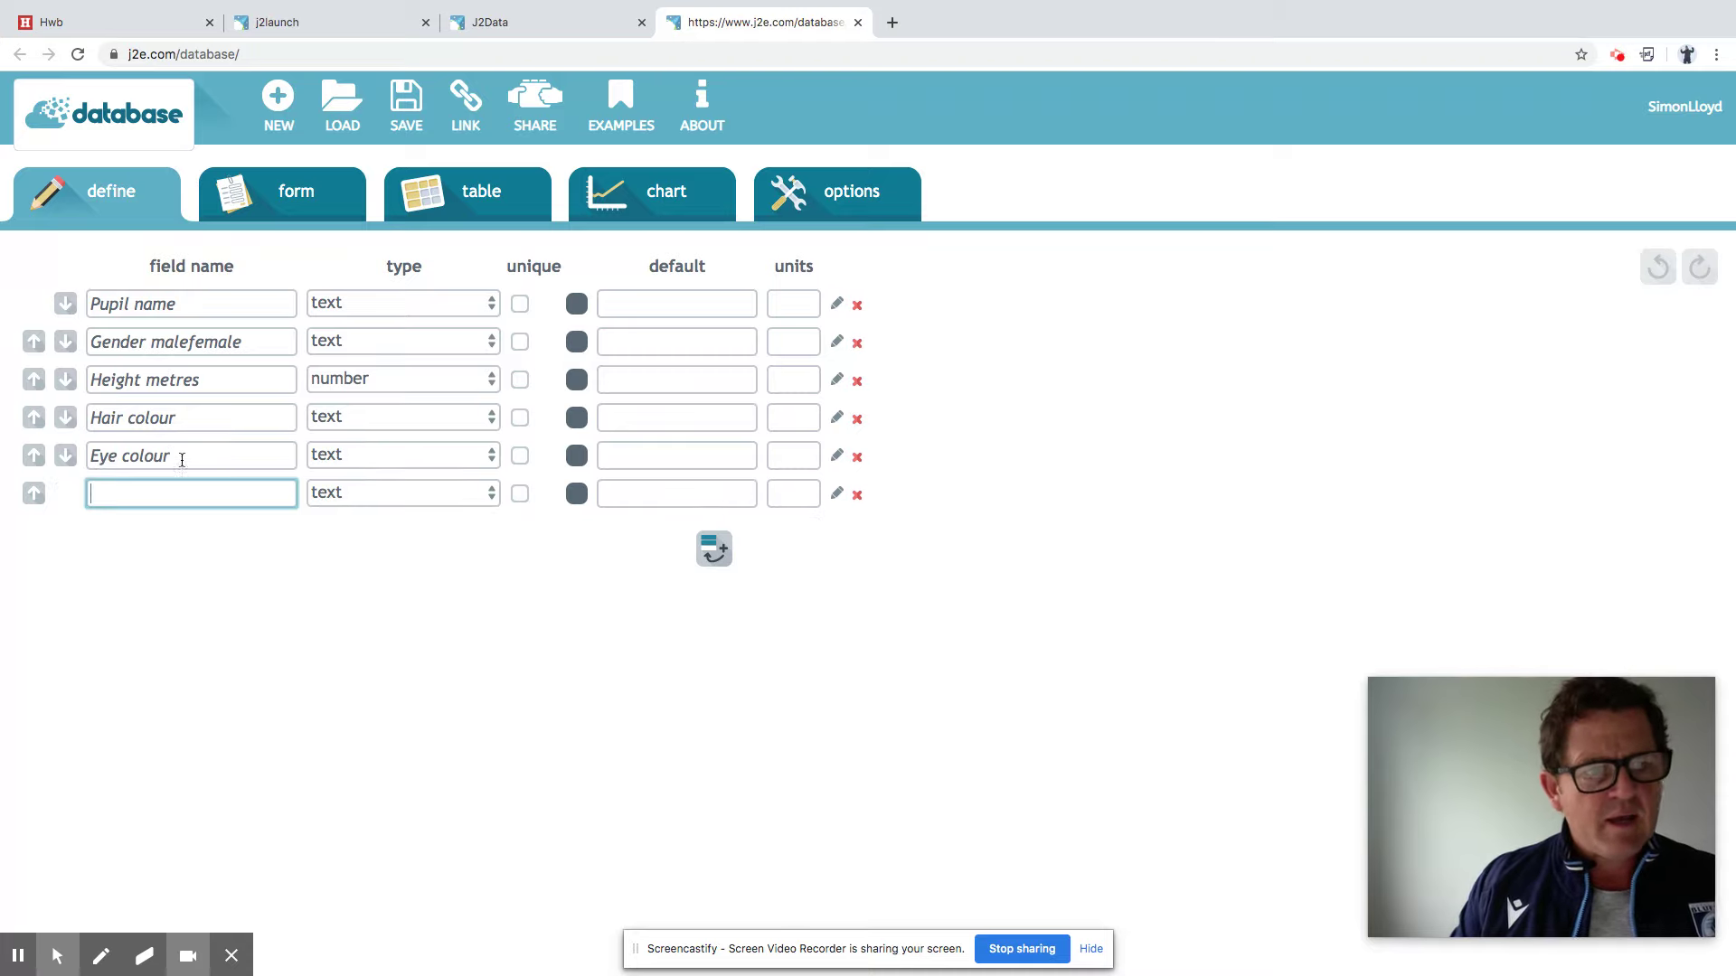
text(Spec)
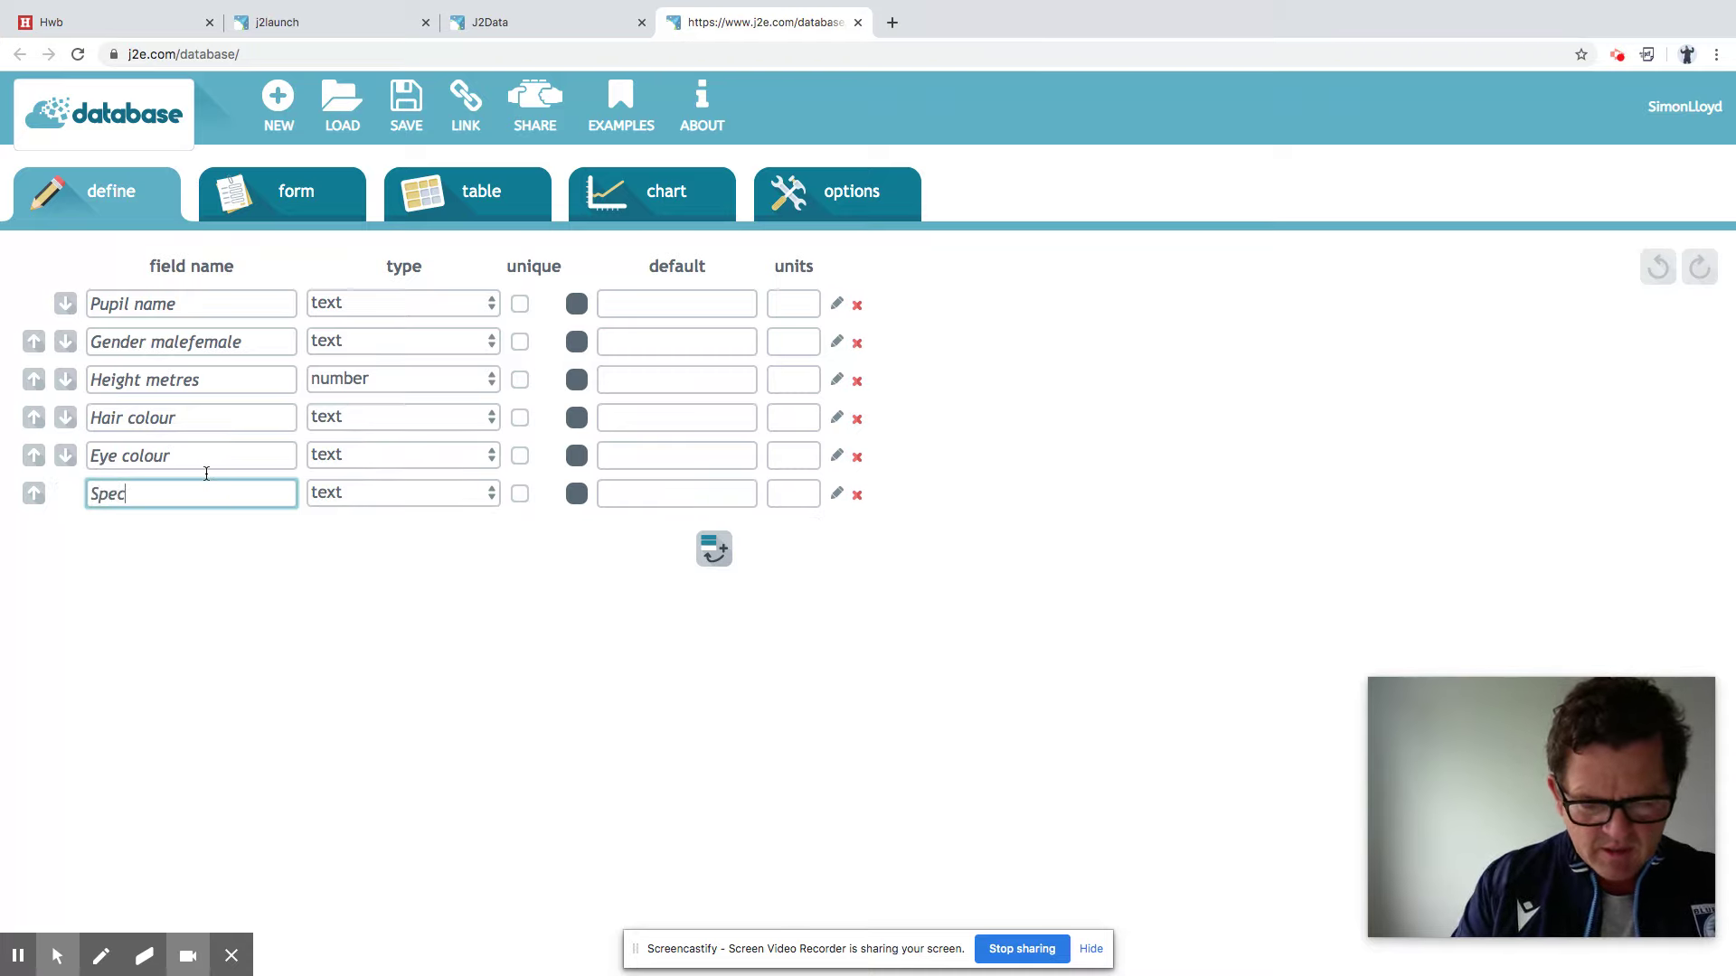
text(ial talents)
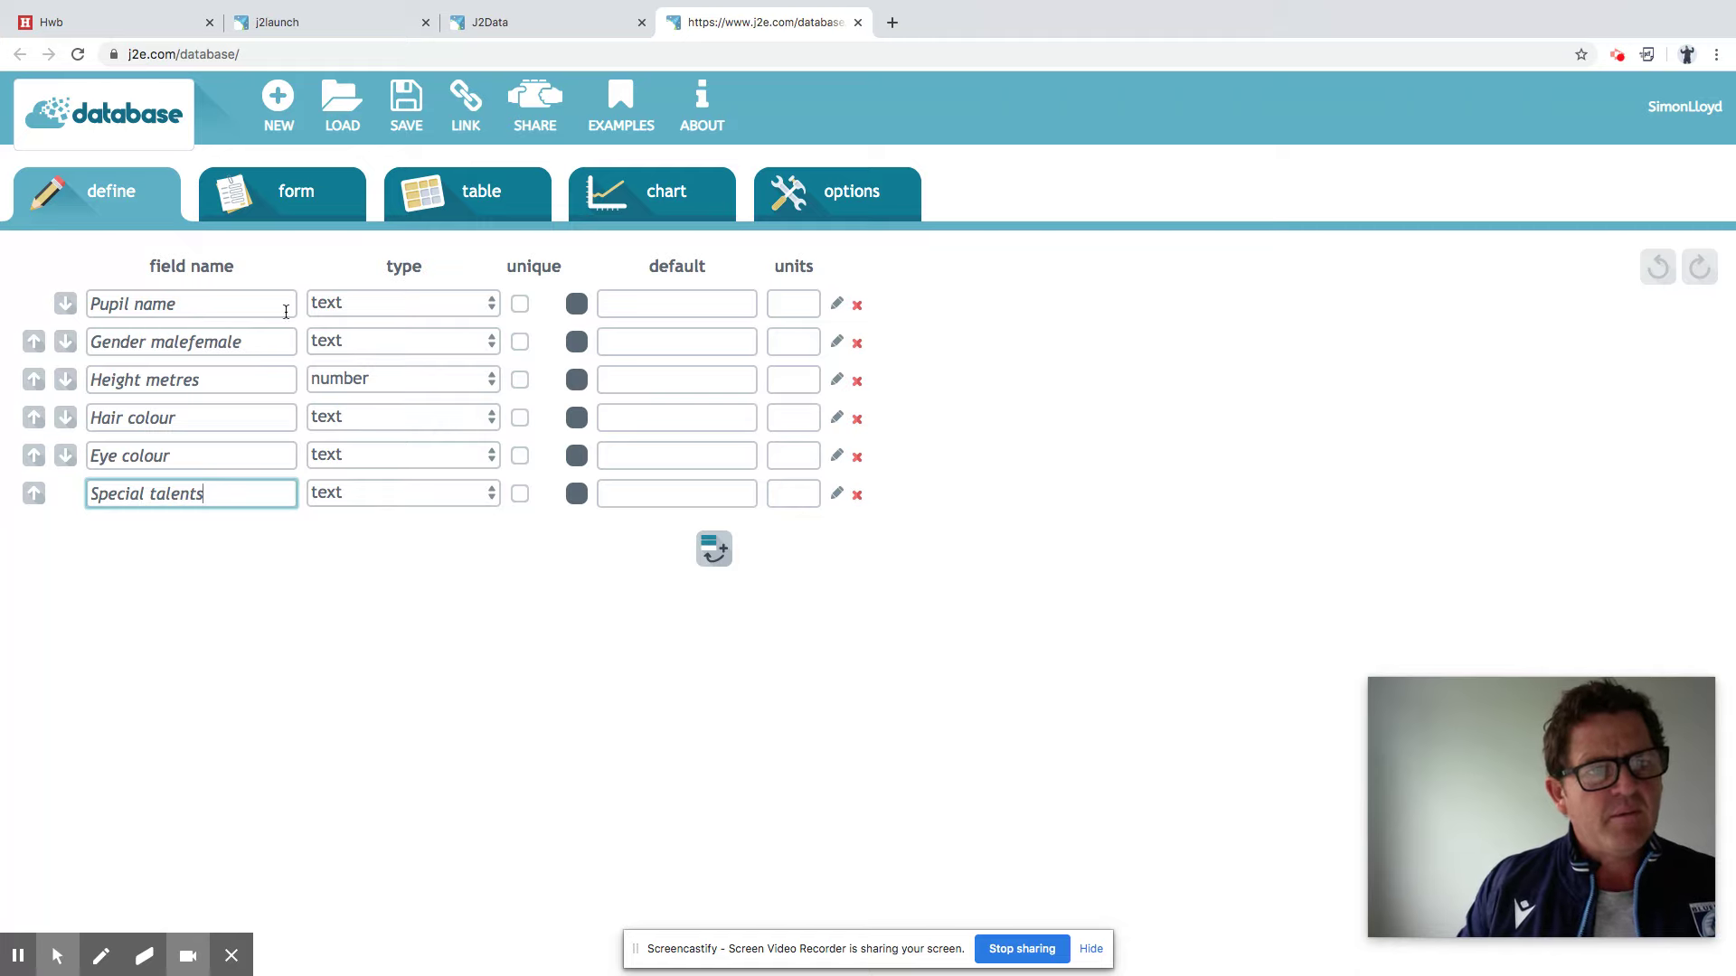
Save the database with the title "Class 6"
click(295, 196)
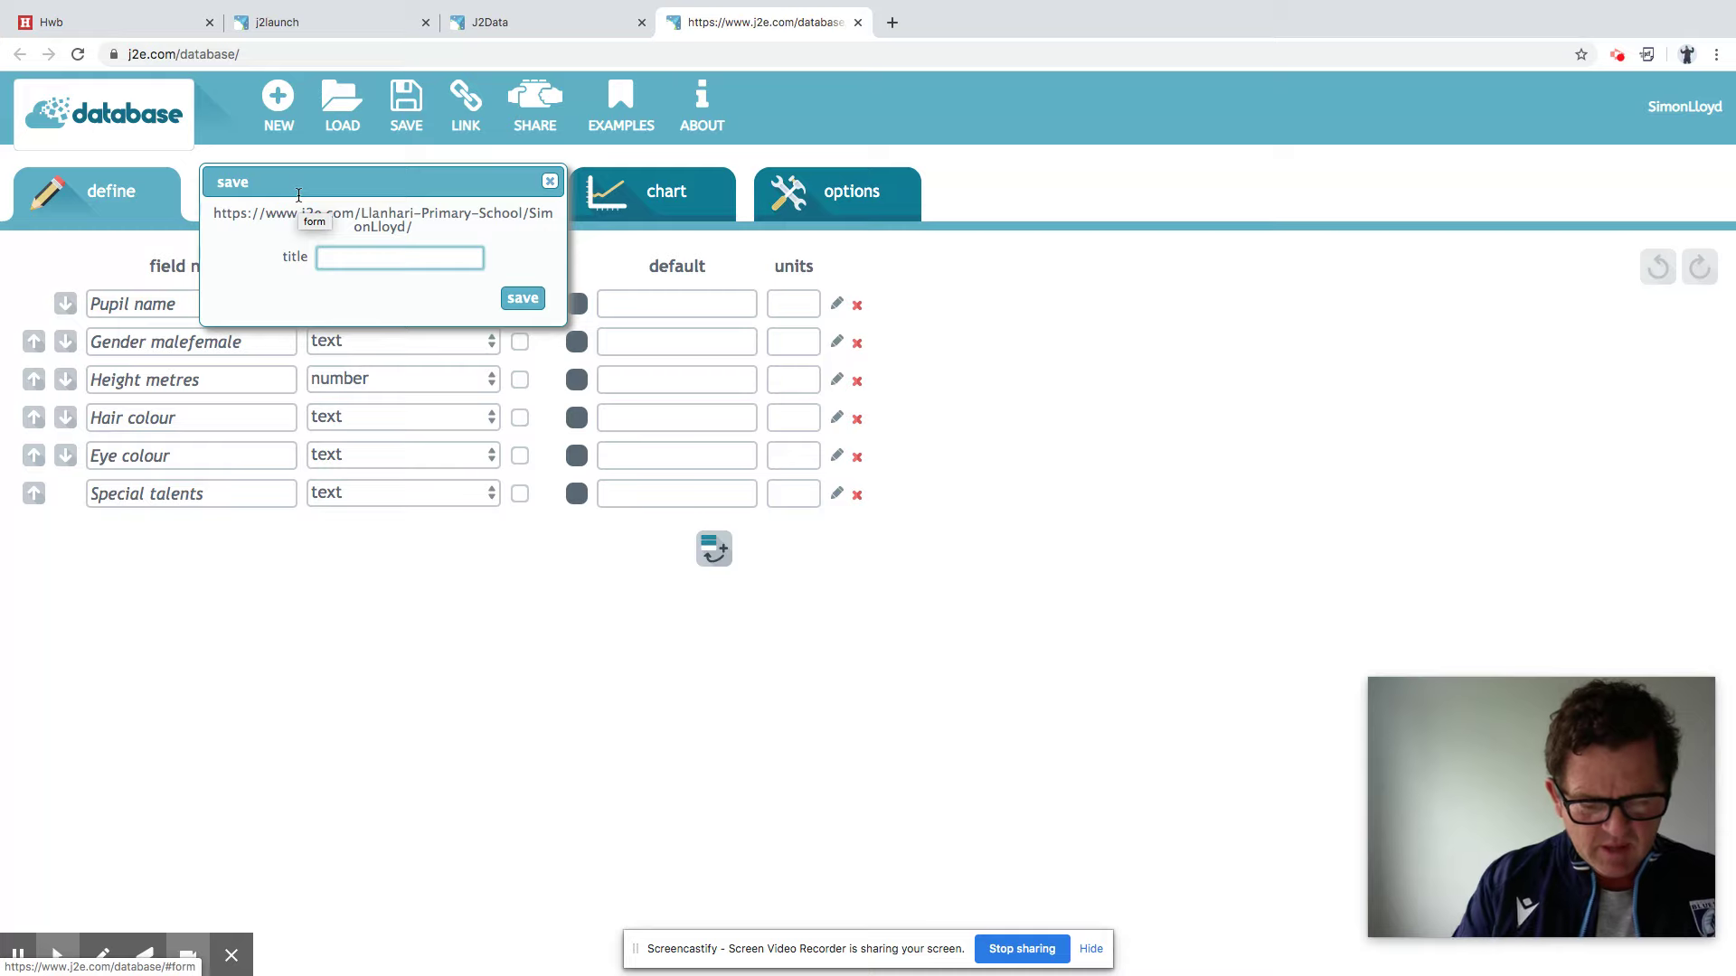
text(Class 6)
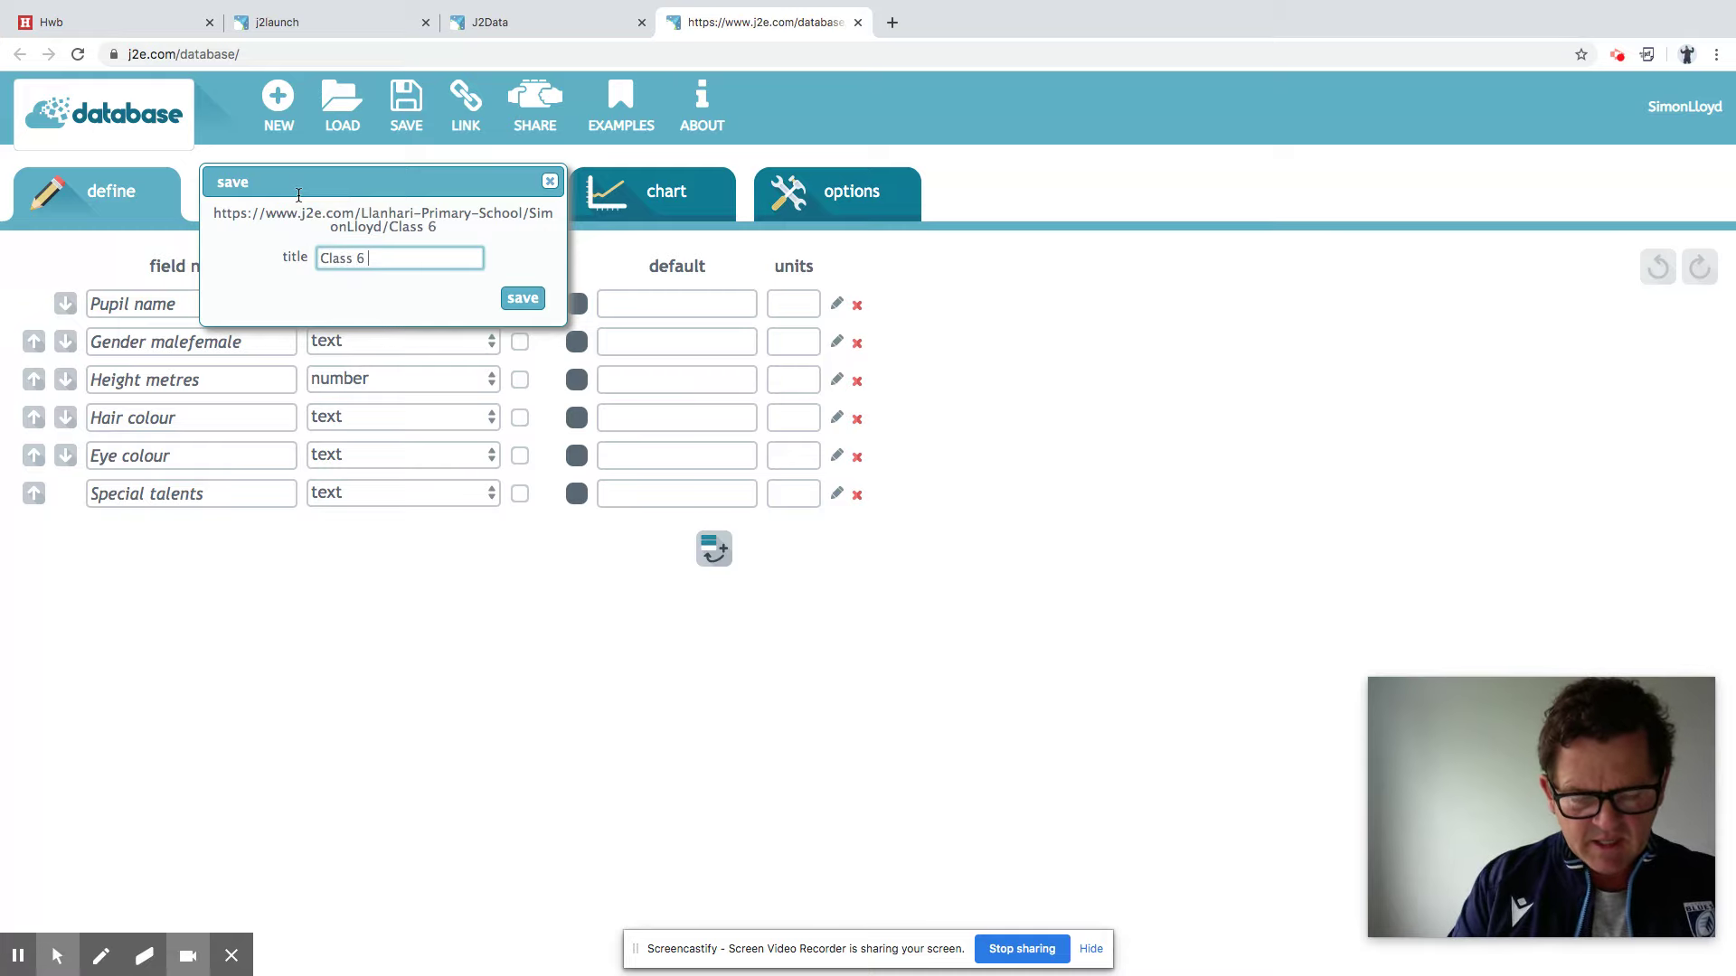
click(529, 299)
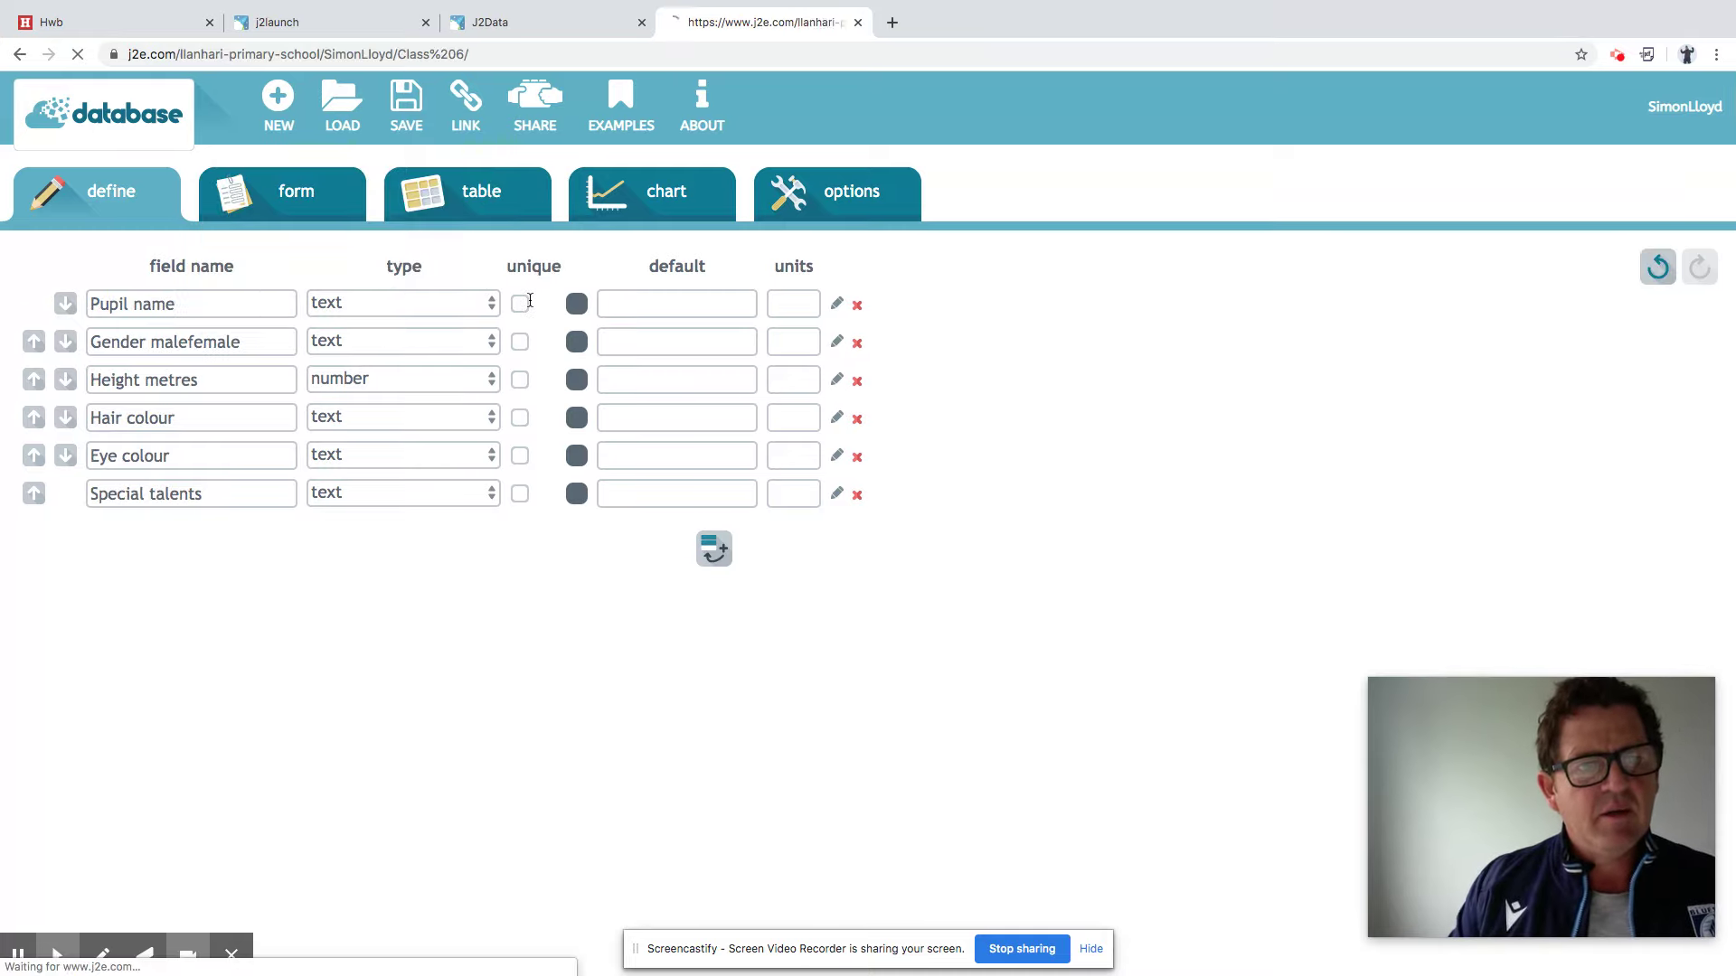
Start the first record in the form with the person's name, gender "Male" and height 1.72 metres
click(293, 195)
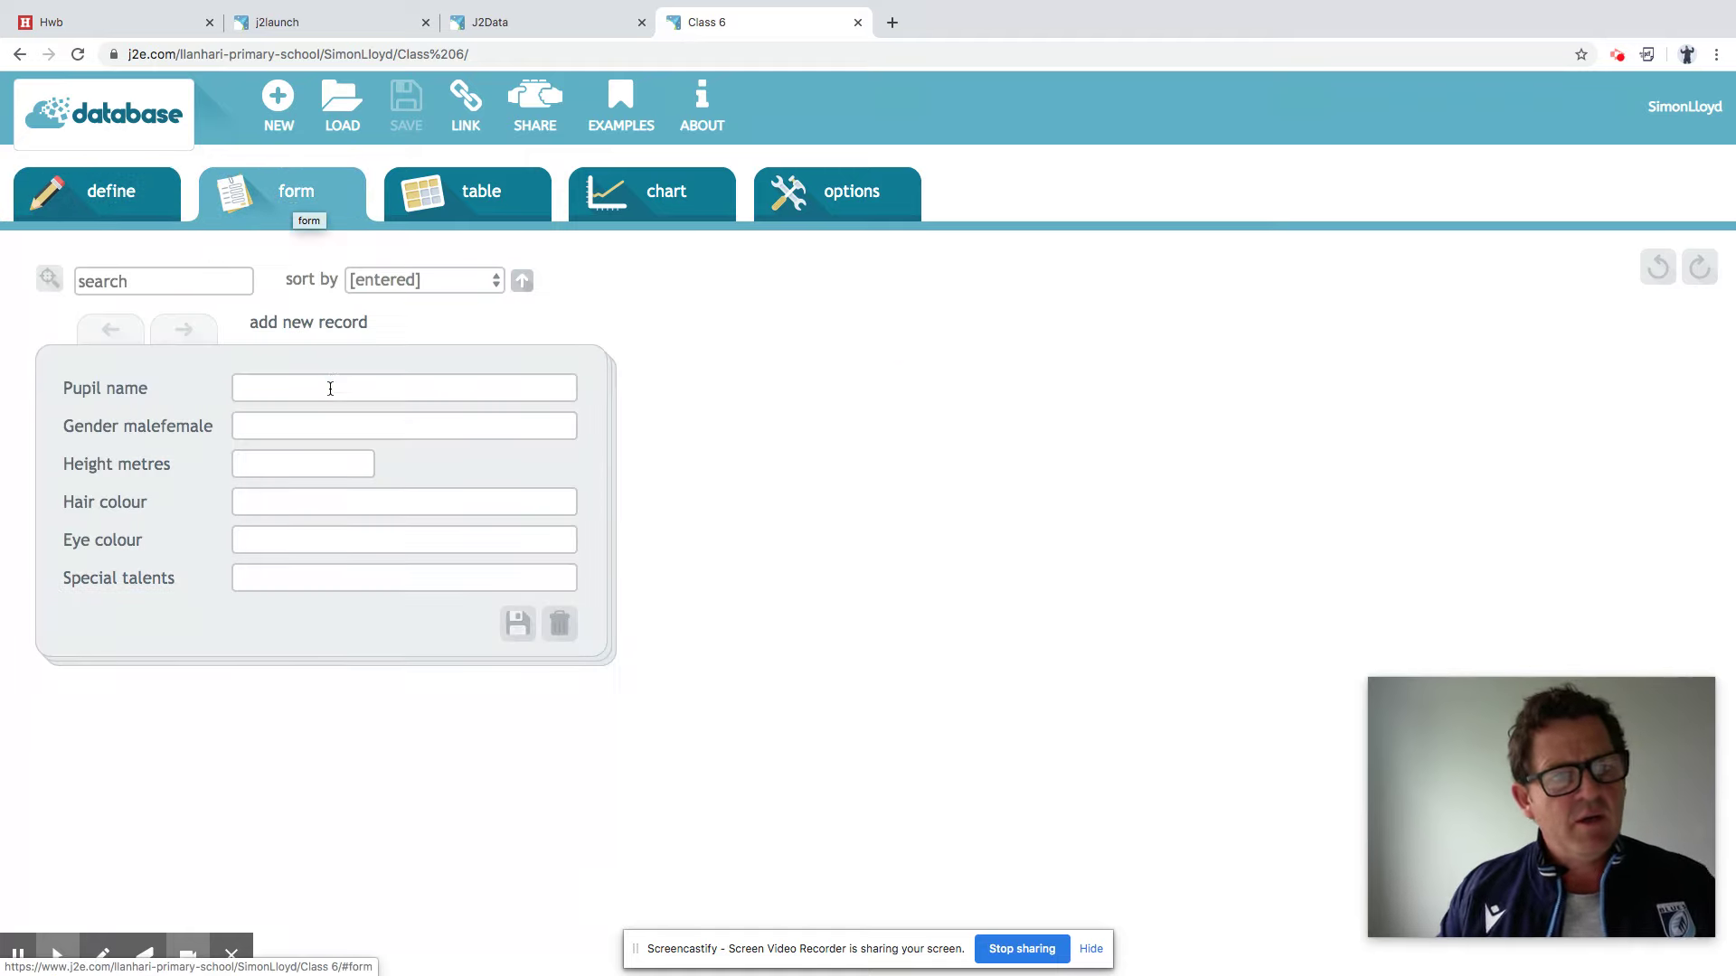
click(330, 389)
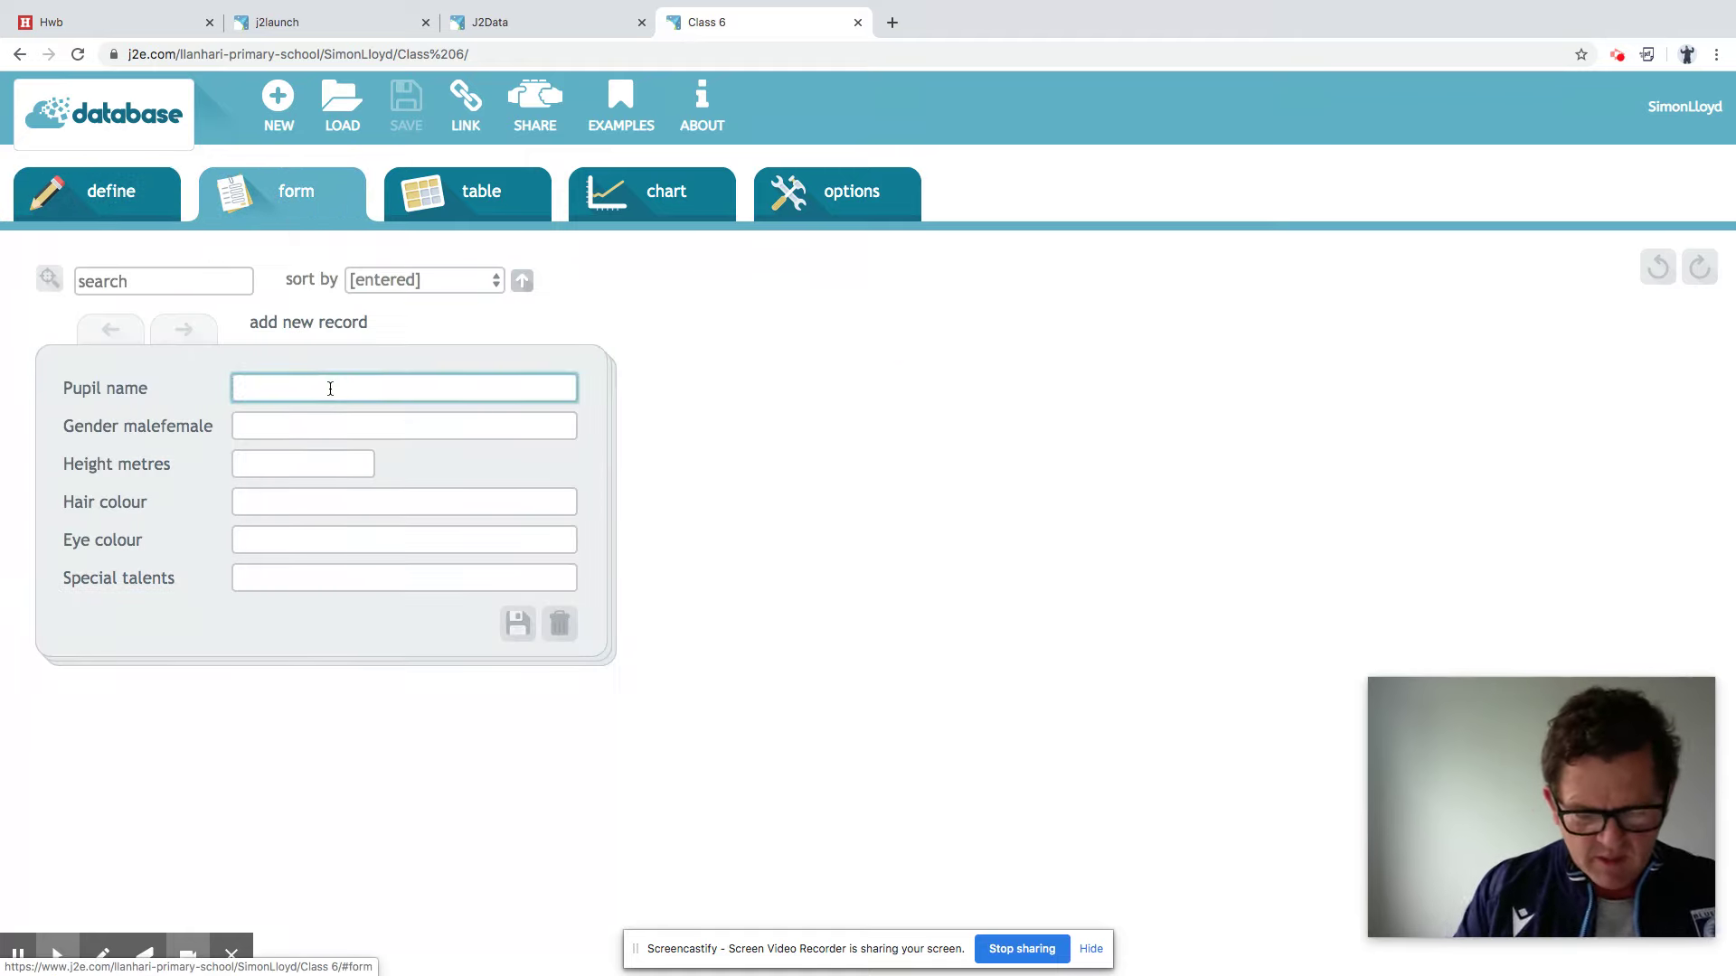
text(Mr Lloyd)
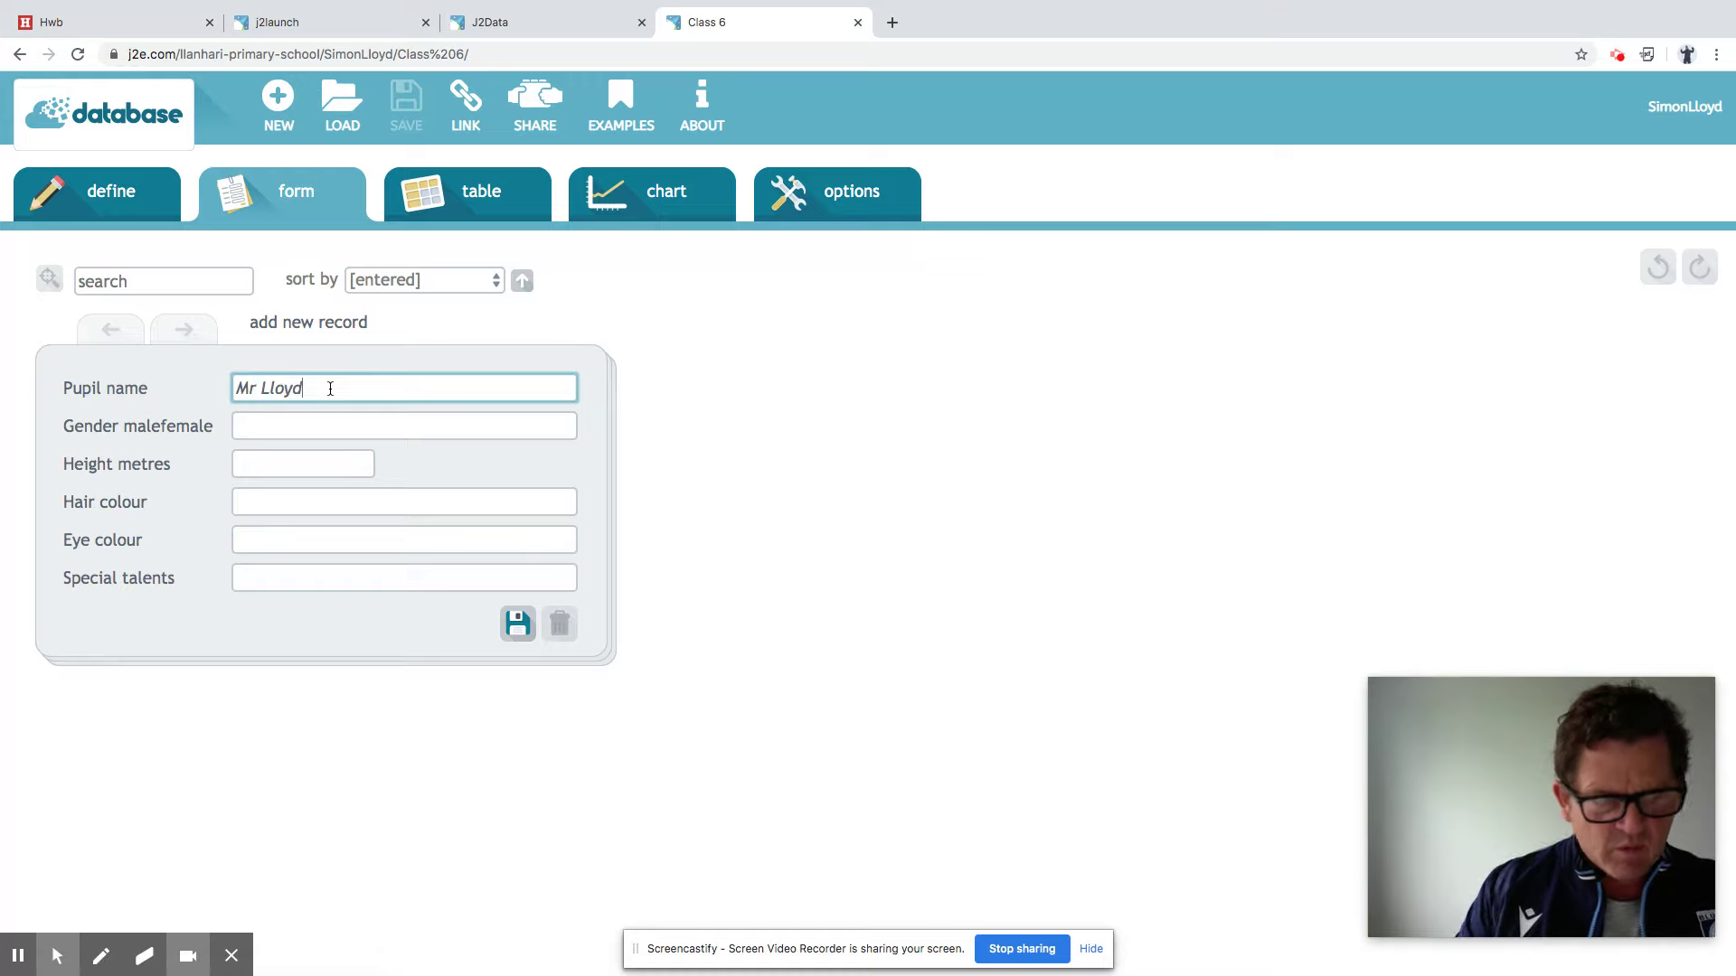
click(329, 426)
text(Male)
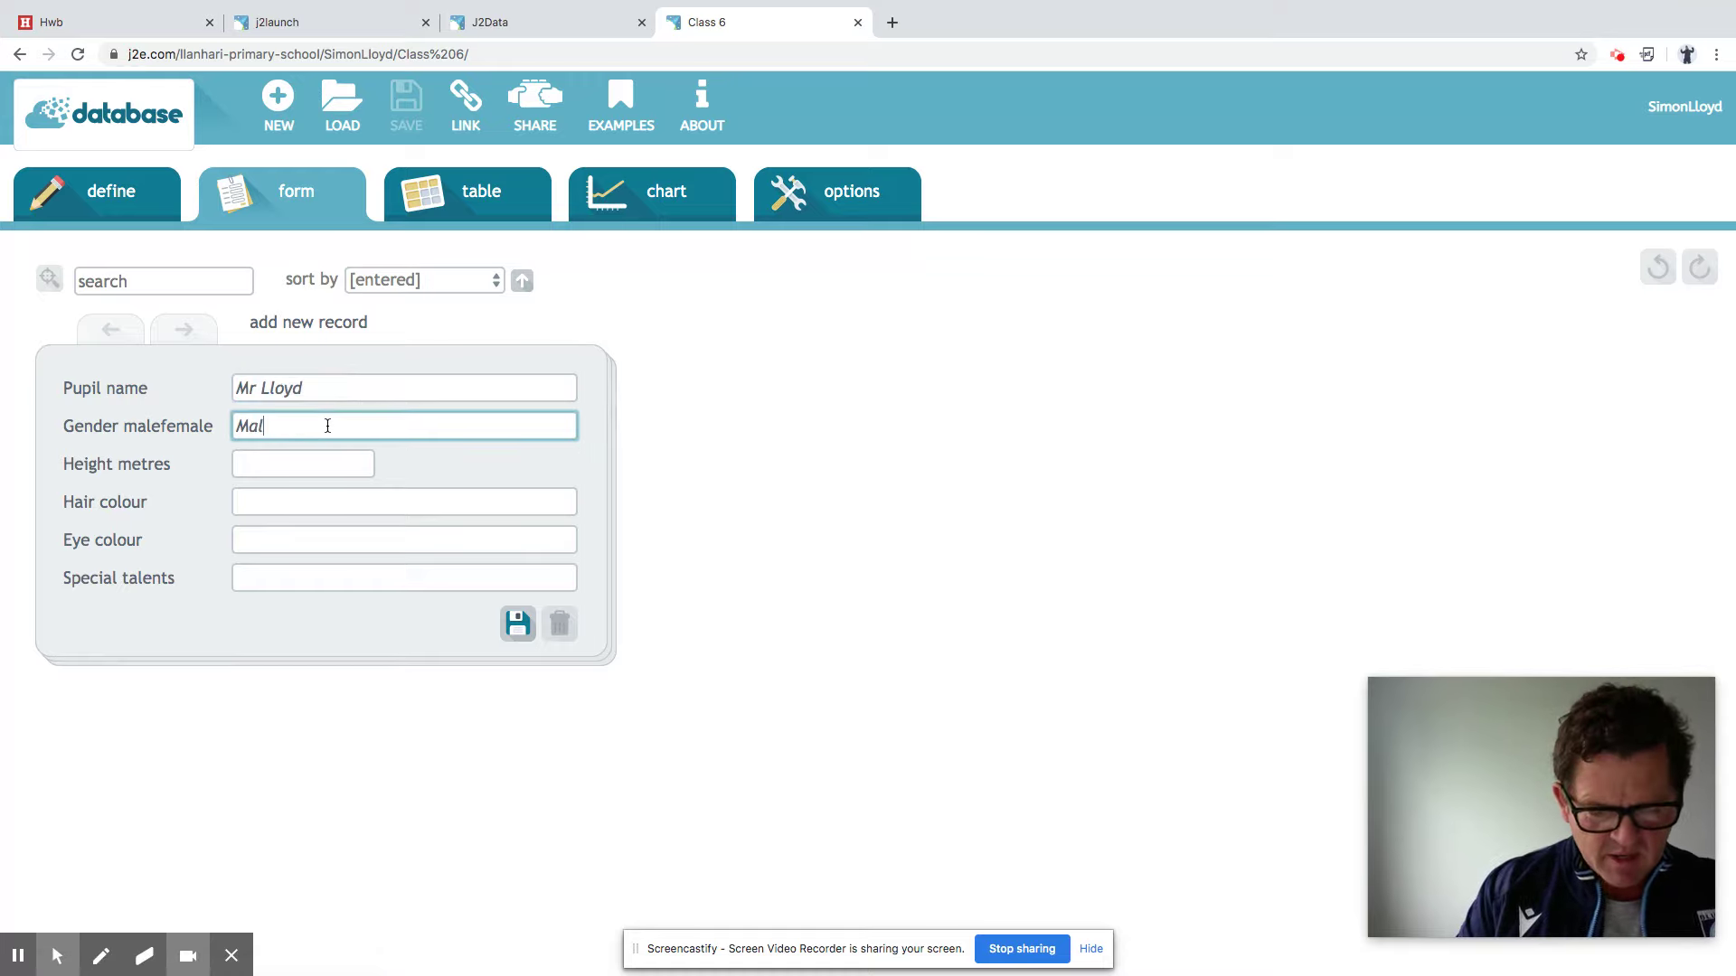
click(318, 459)
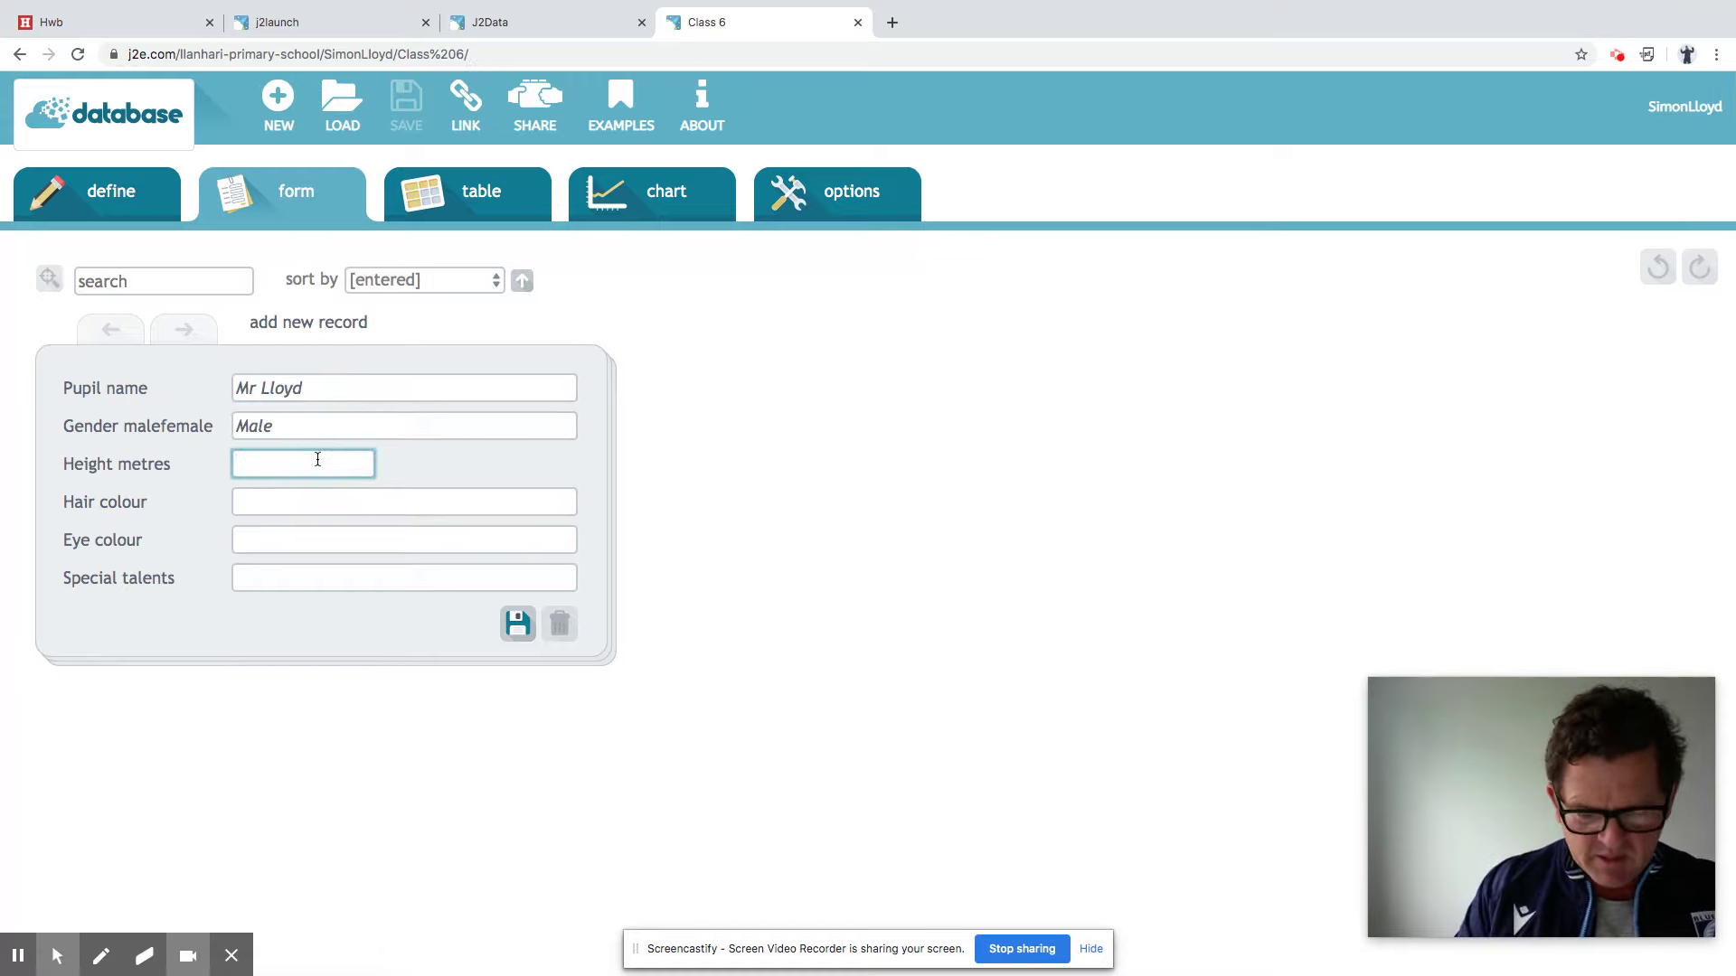
text(1.72)
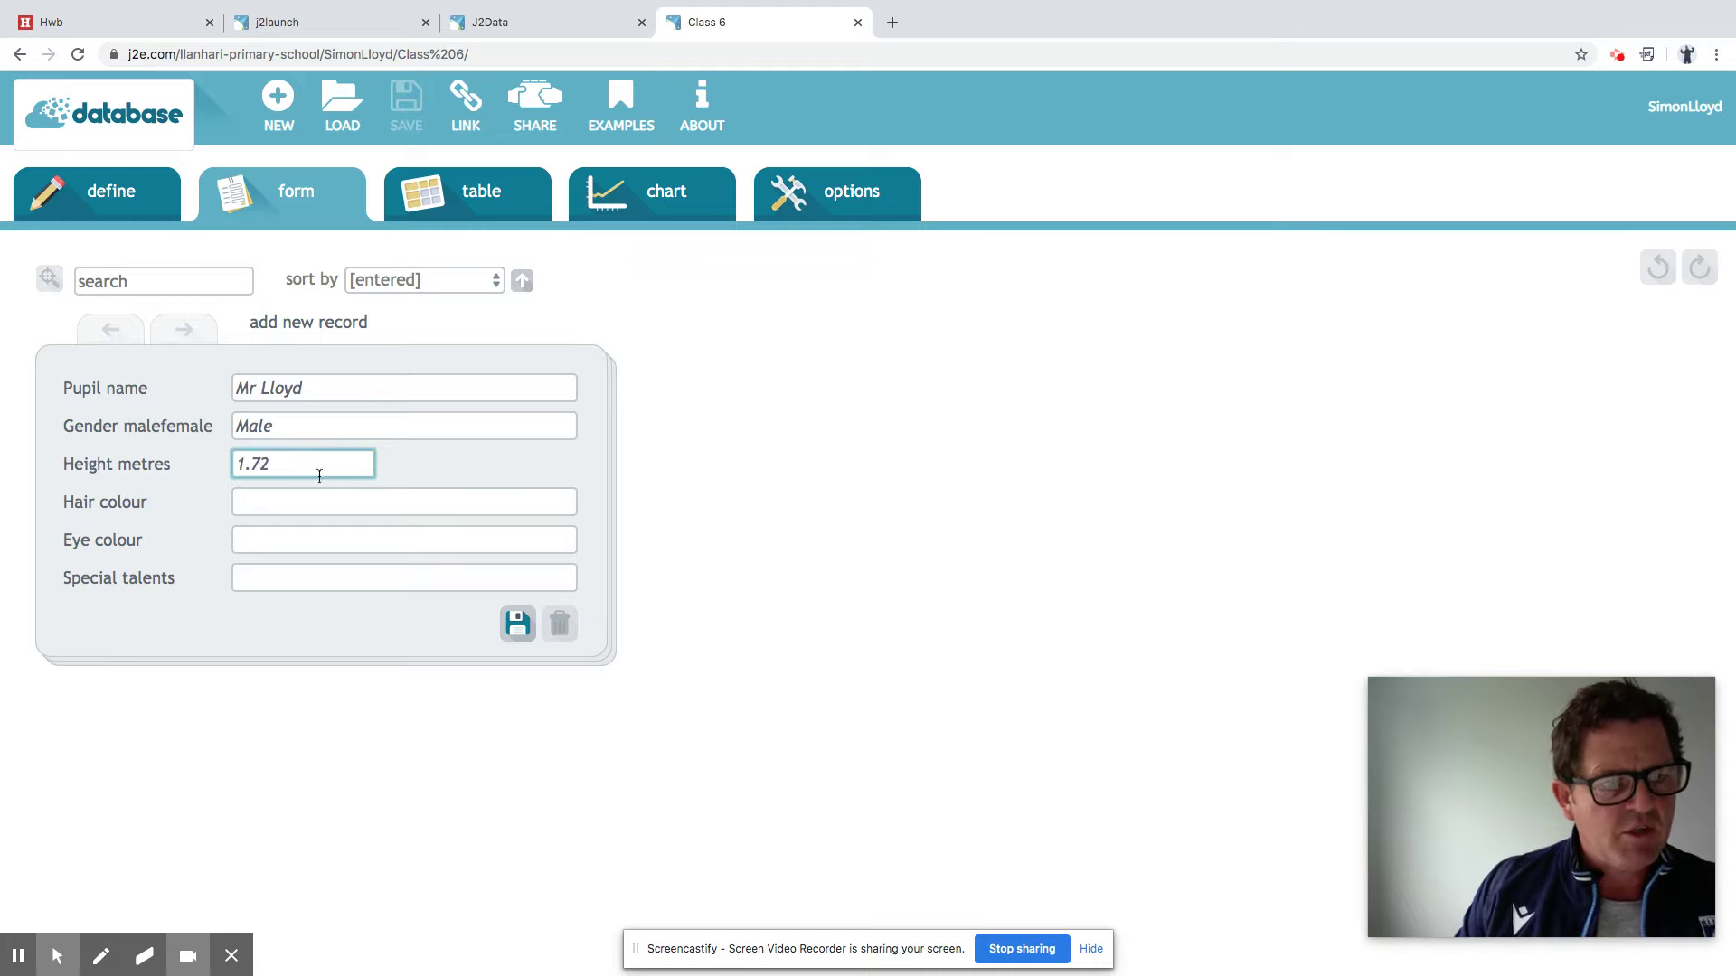
Set the first record's hair colour to "Brown" and eye colour to "Blue"
click(326, 503)
text(Brown)
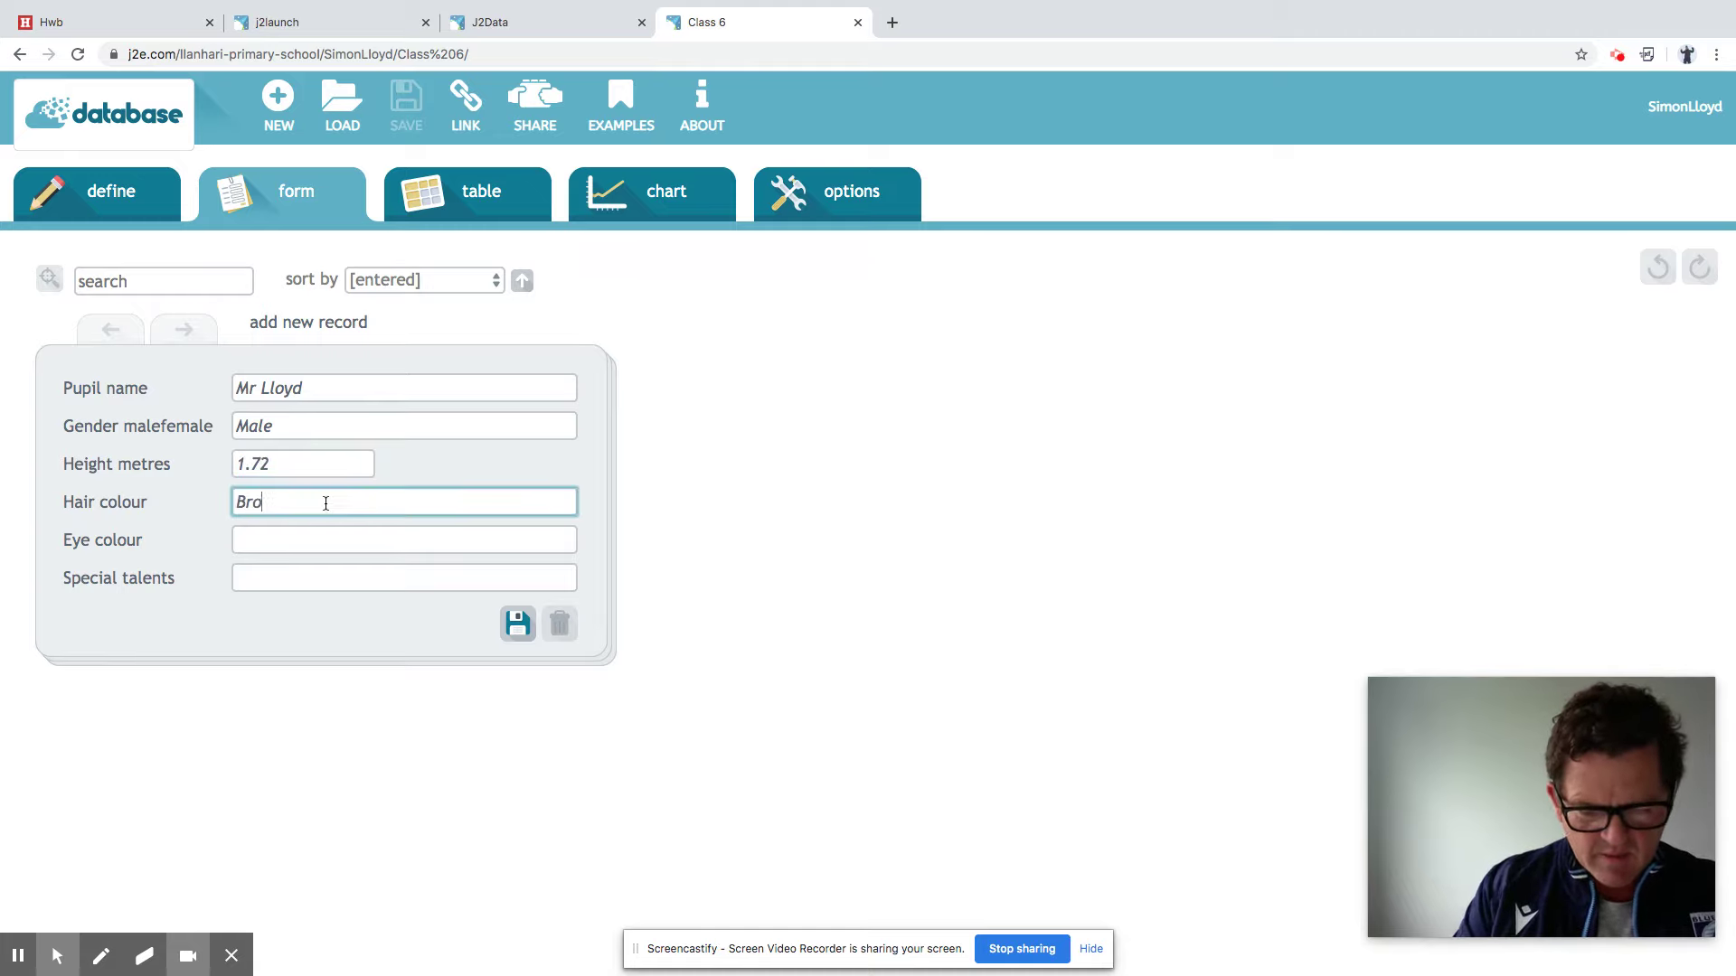
click(333, 537)
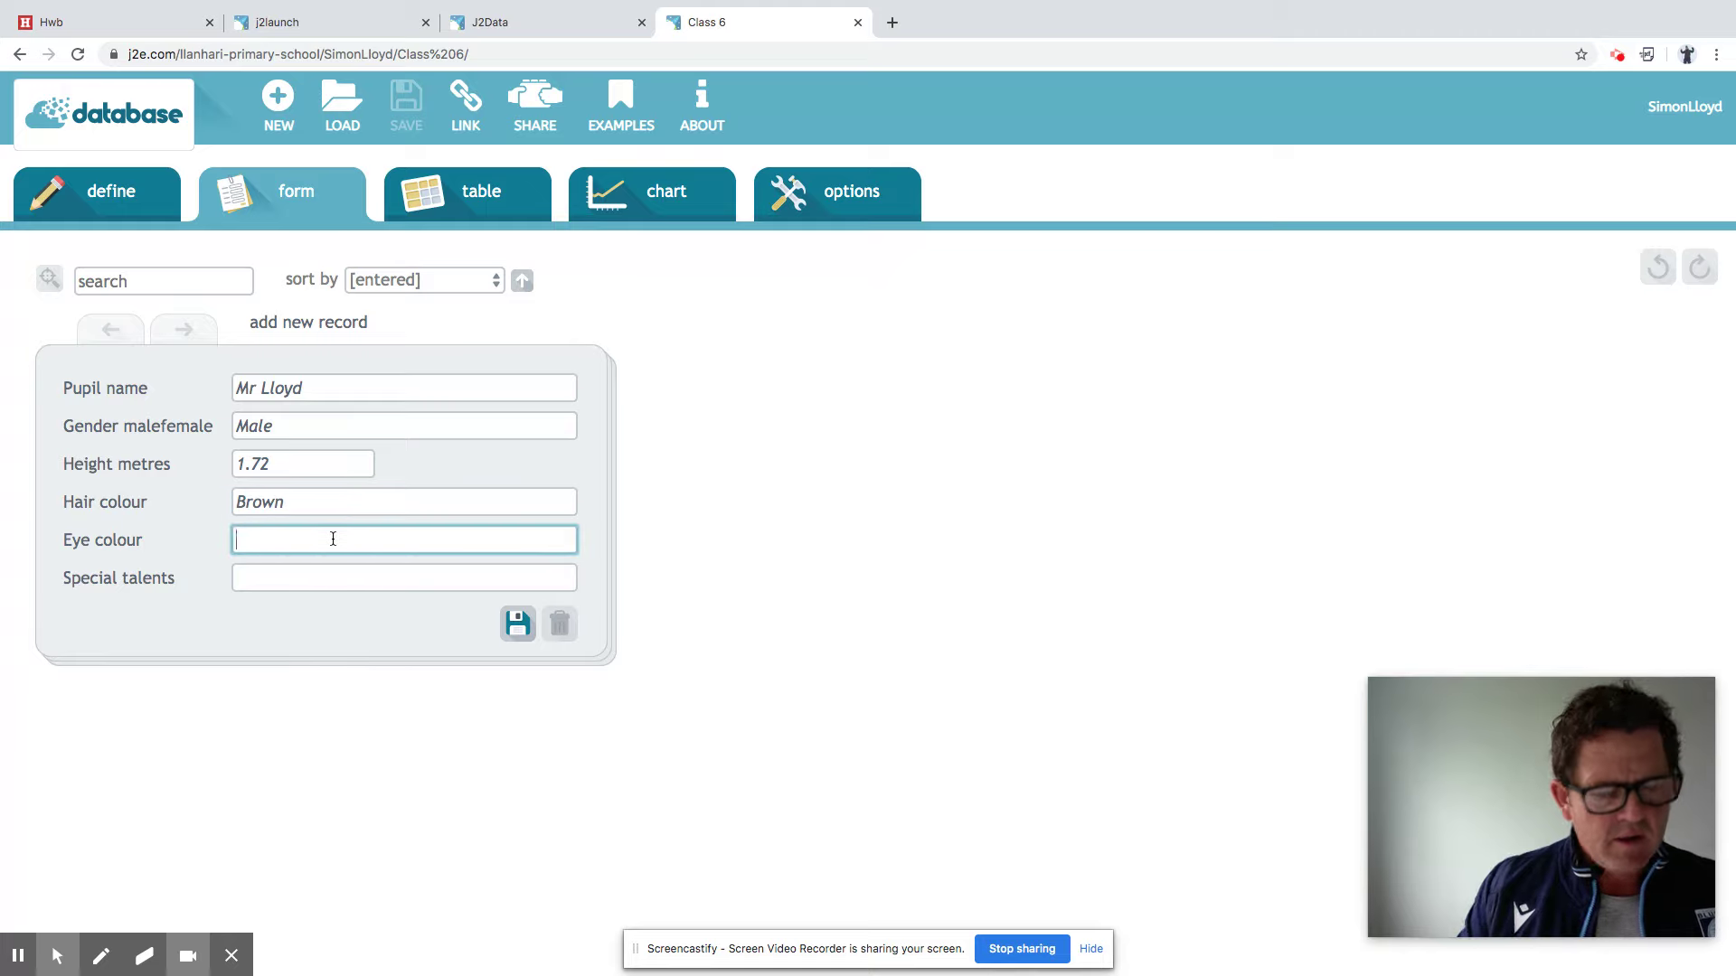
text(Bl)
text(ue)
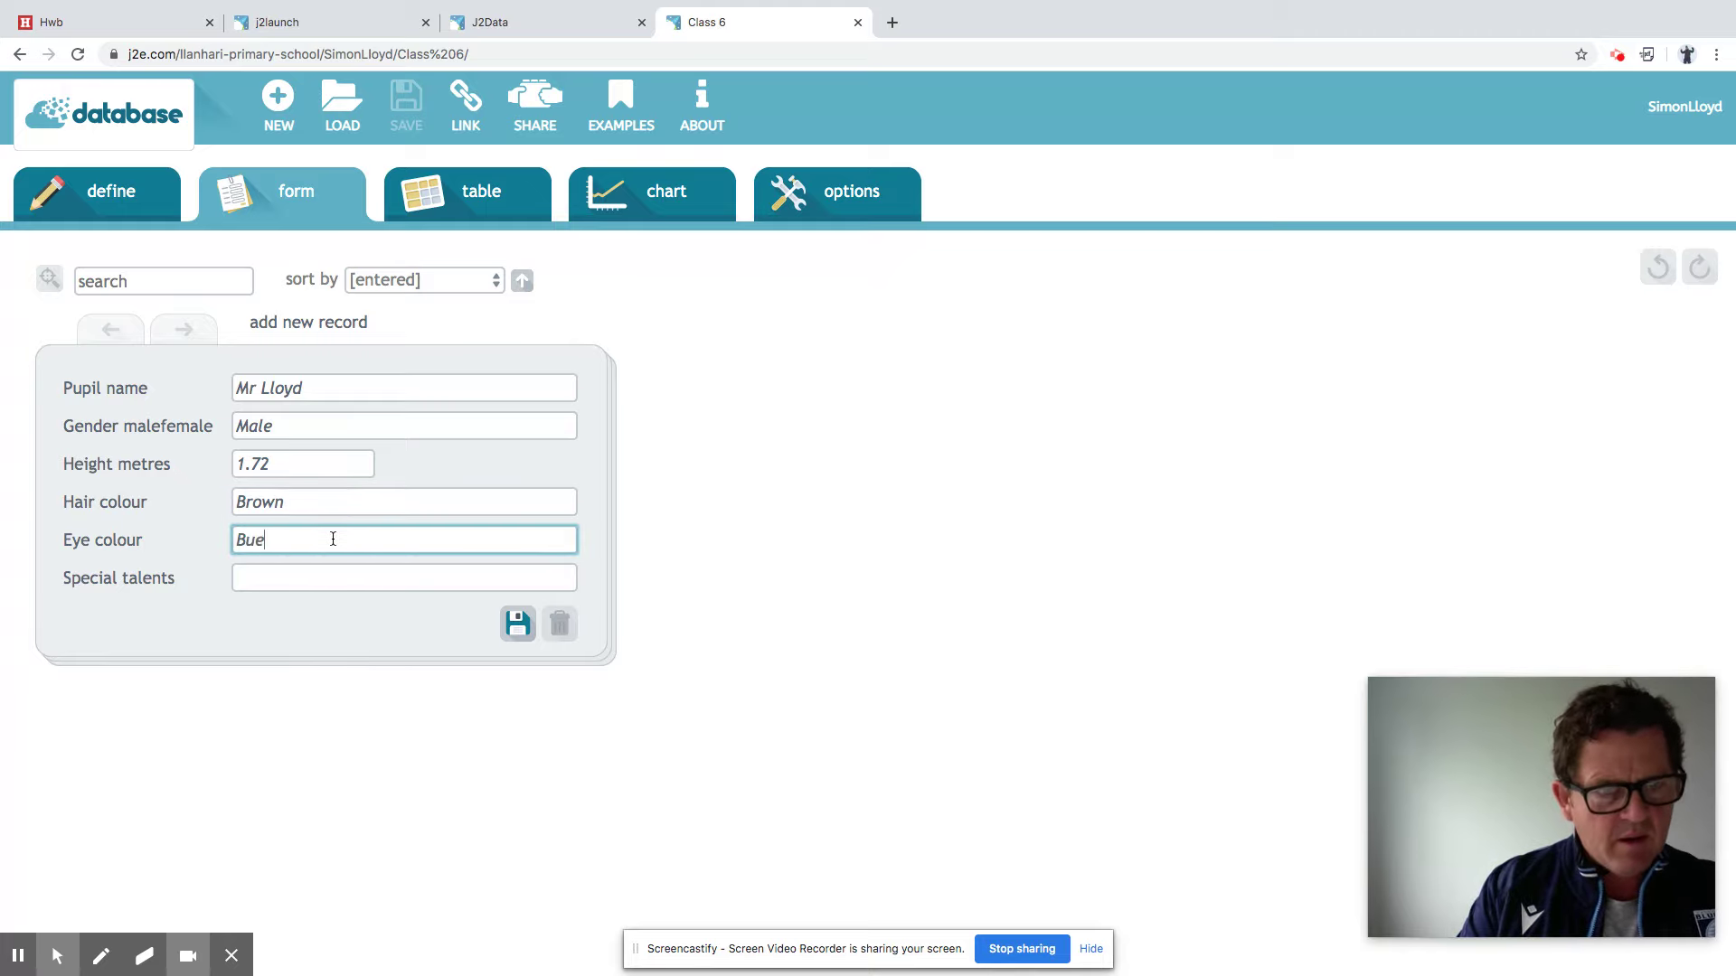
key(BackSpace)
key(BackSpace)
text(lue)
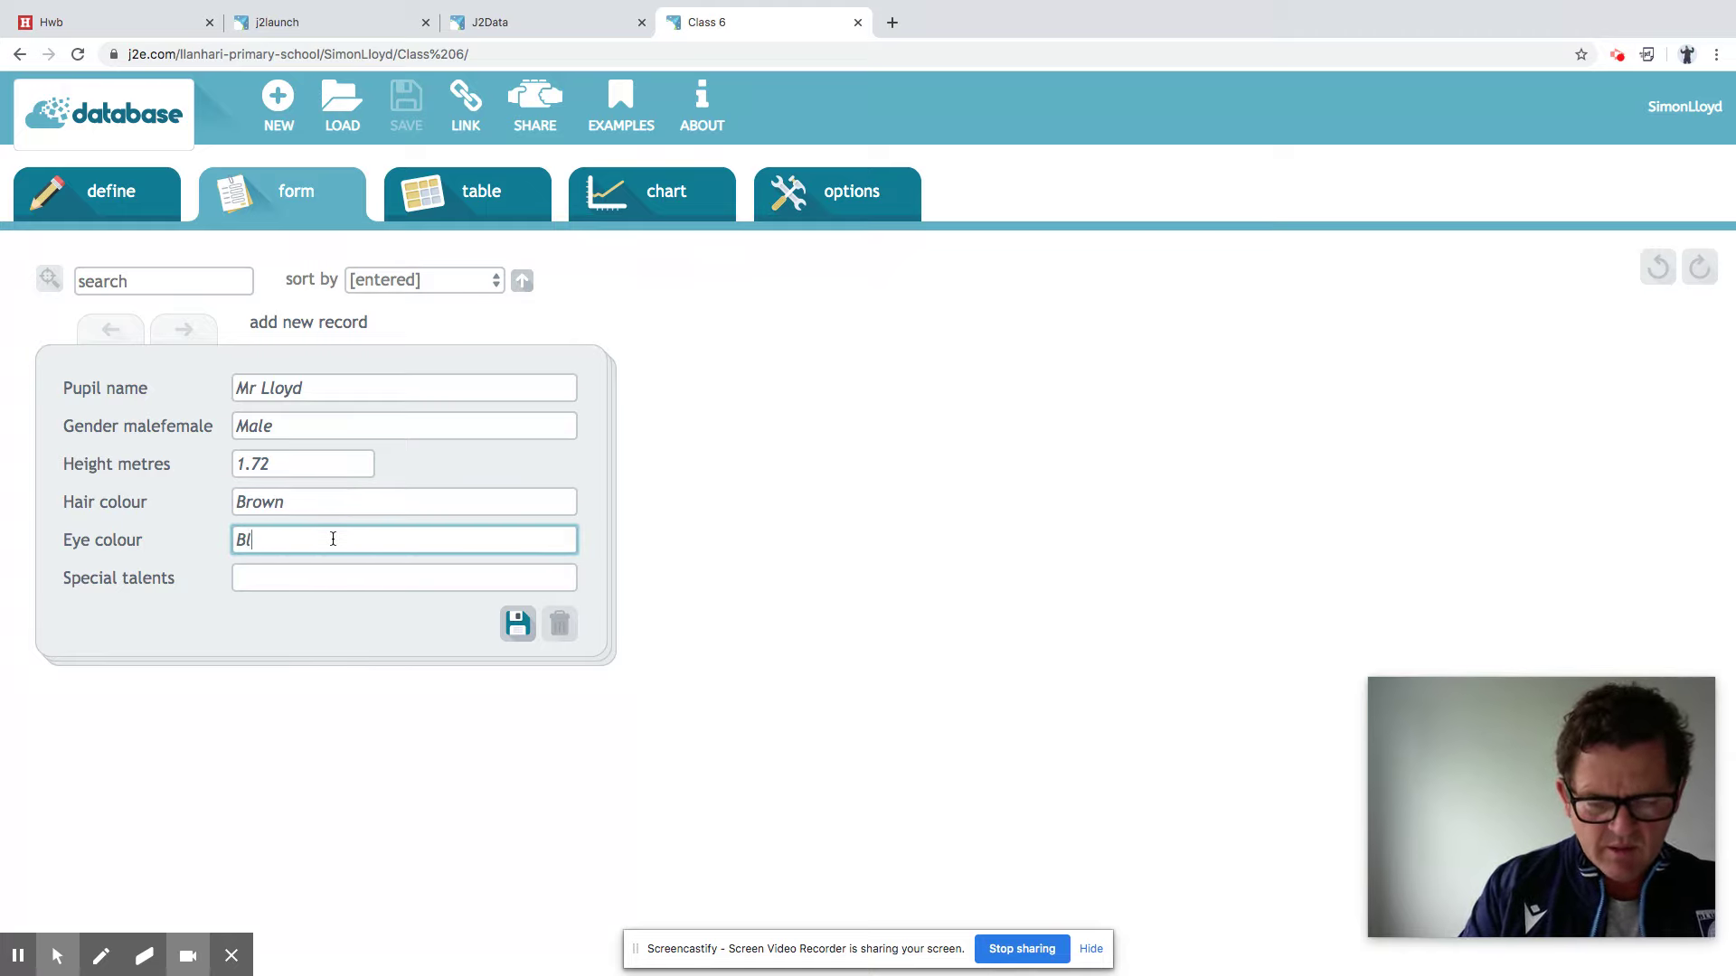
Enter "Rugby and teaching" as the first record's special talents and save the record
click(275, 576)
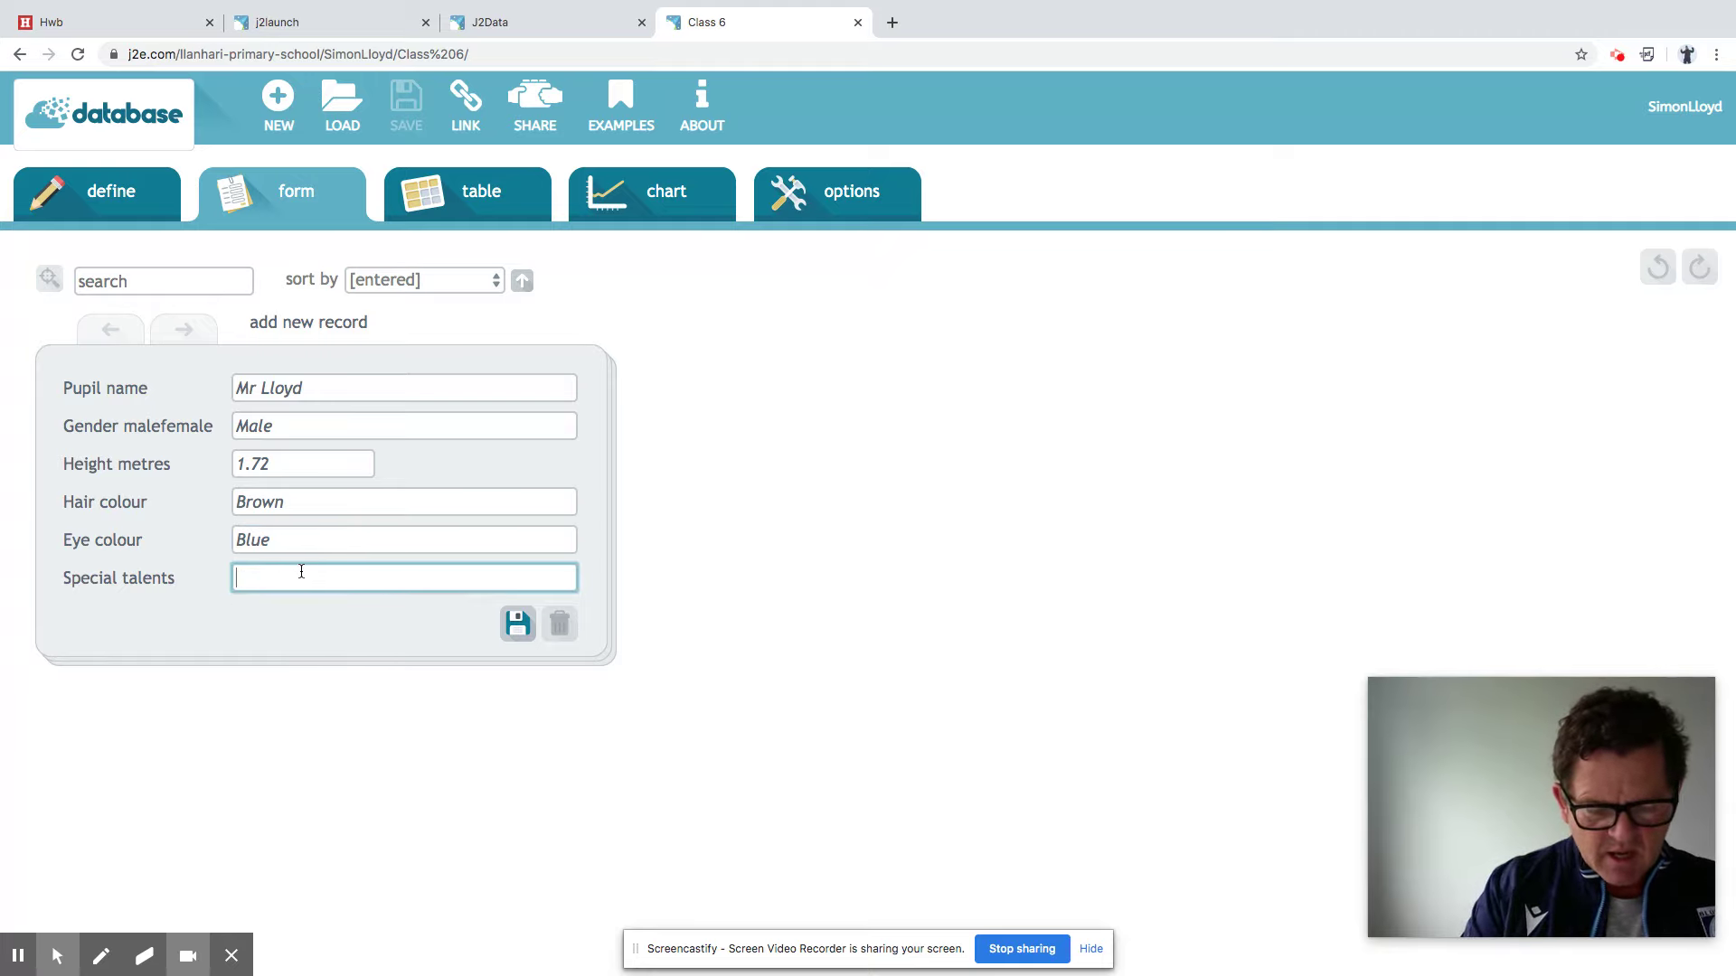
text(Rugby)
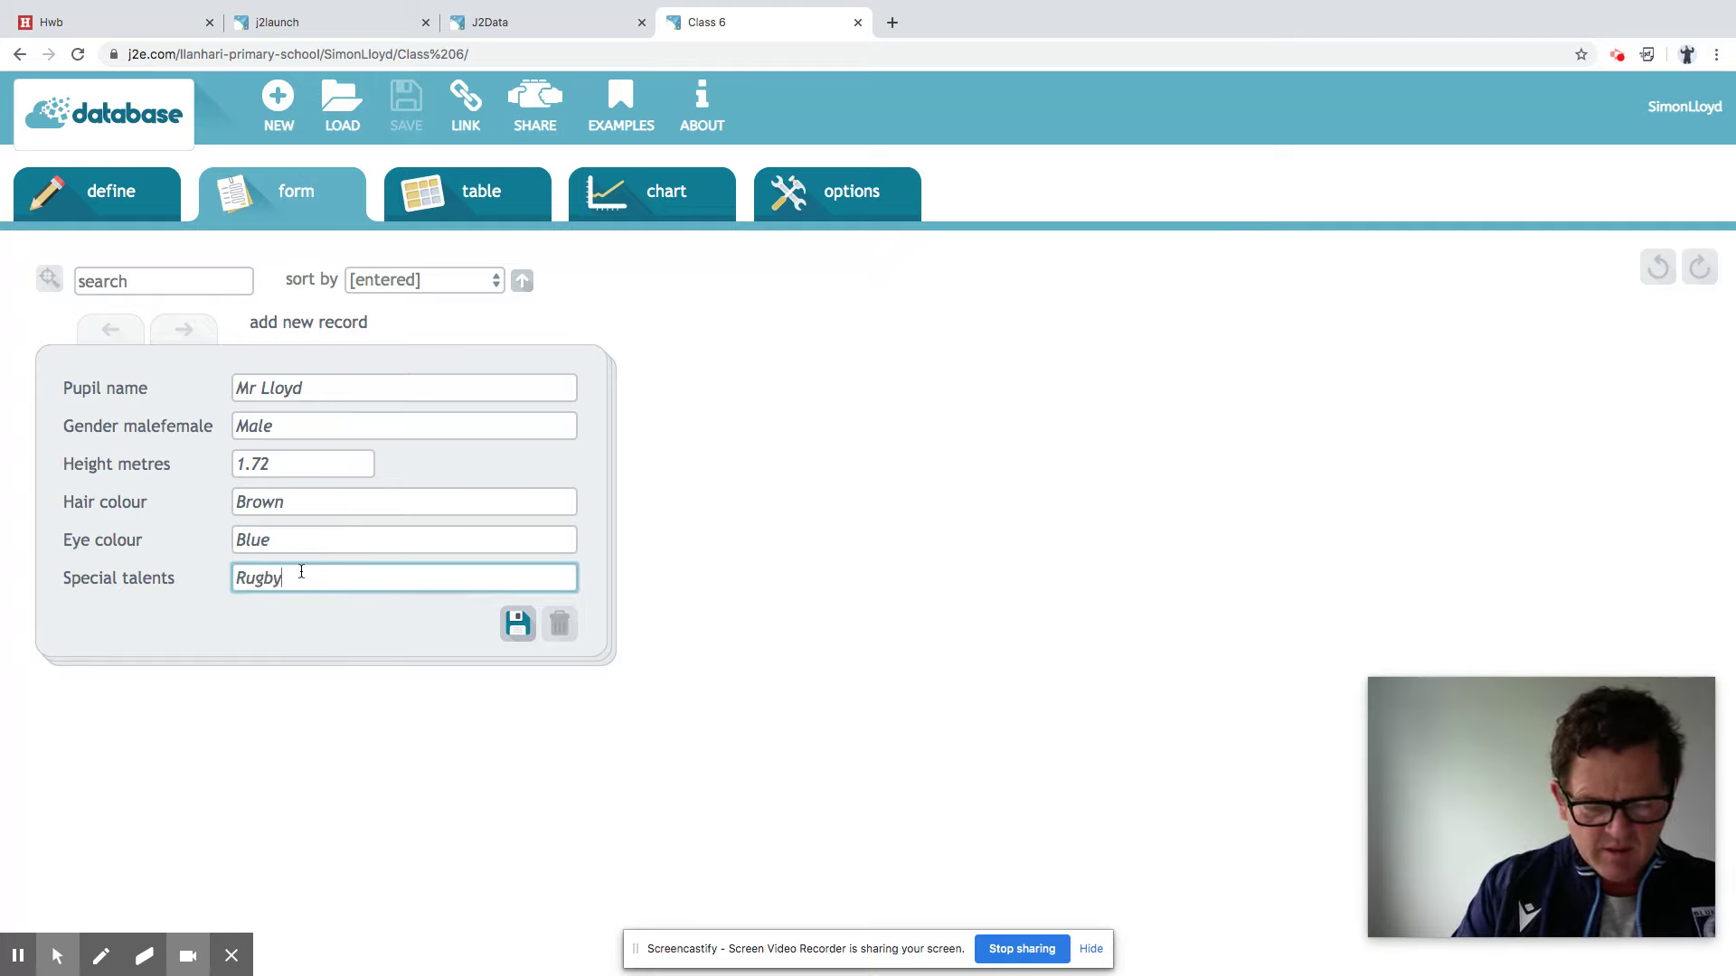
text( and teac)
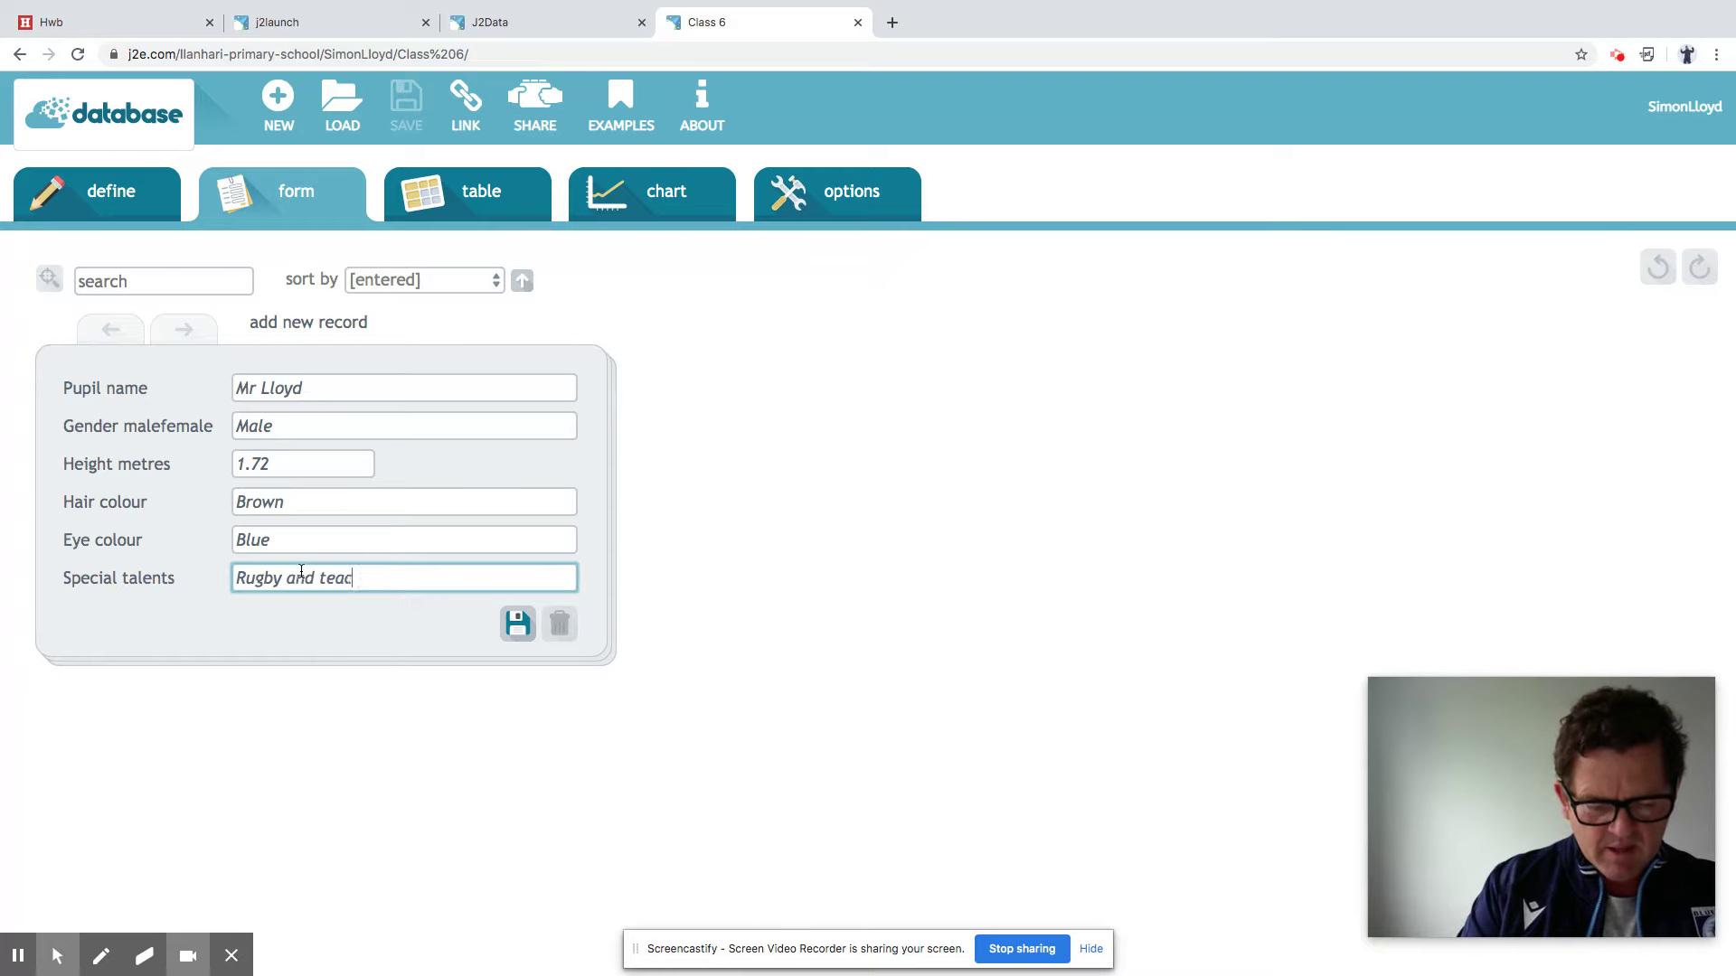
text(hing)
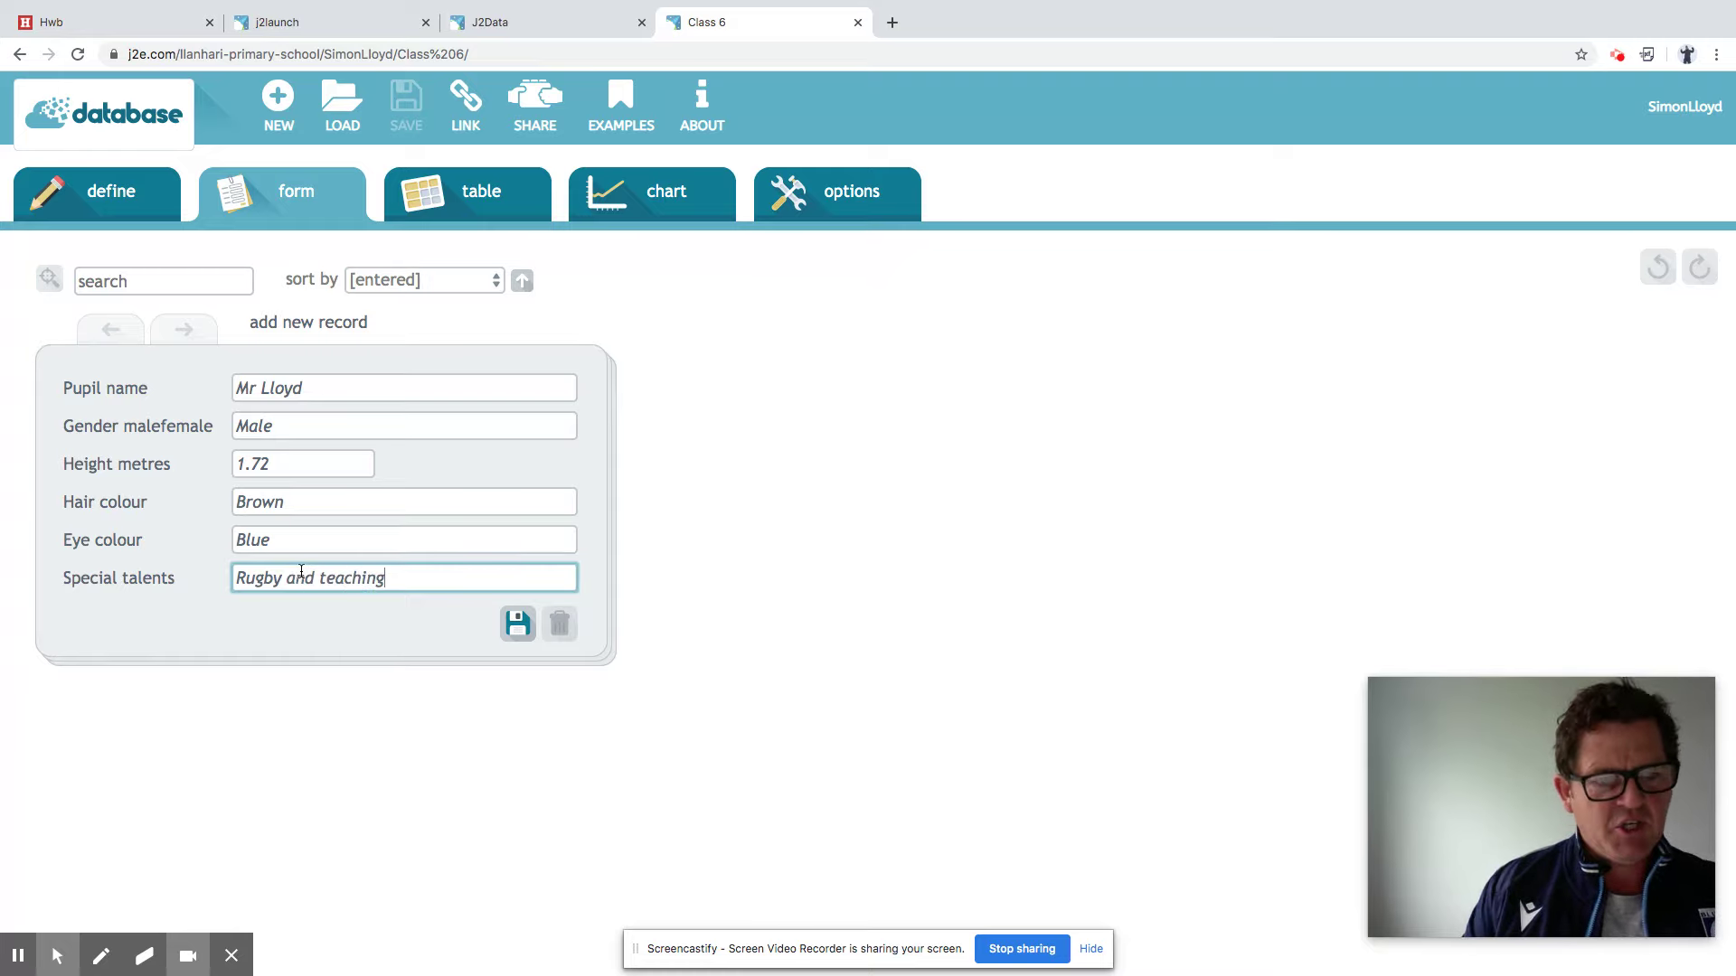
click(518, 625)
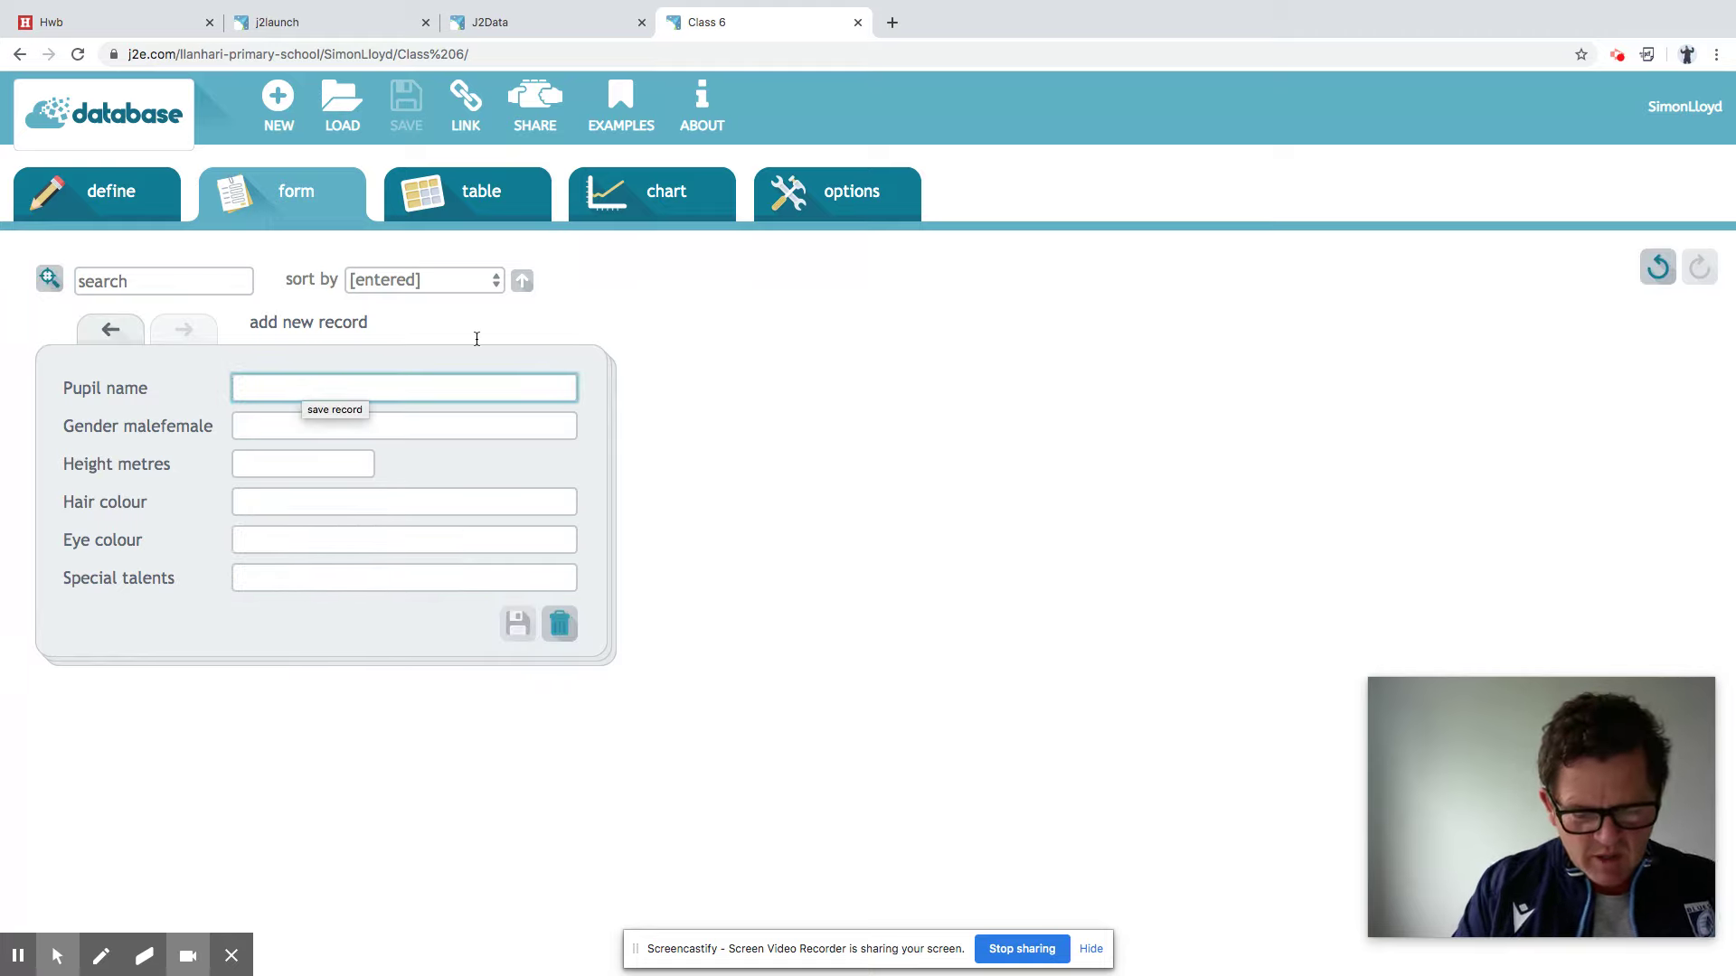
Fill in the second record with the person's name, gender "Female" and height 1.60 metres
text(Miss Burk)
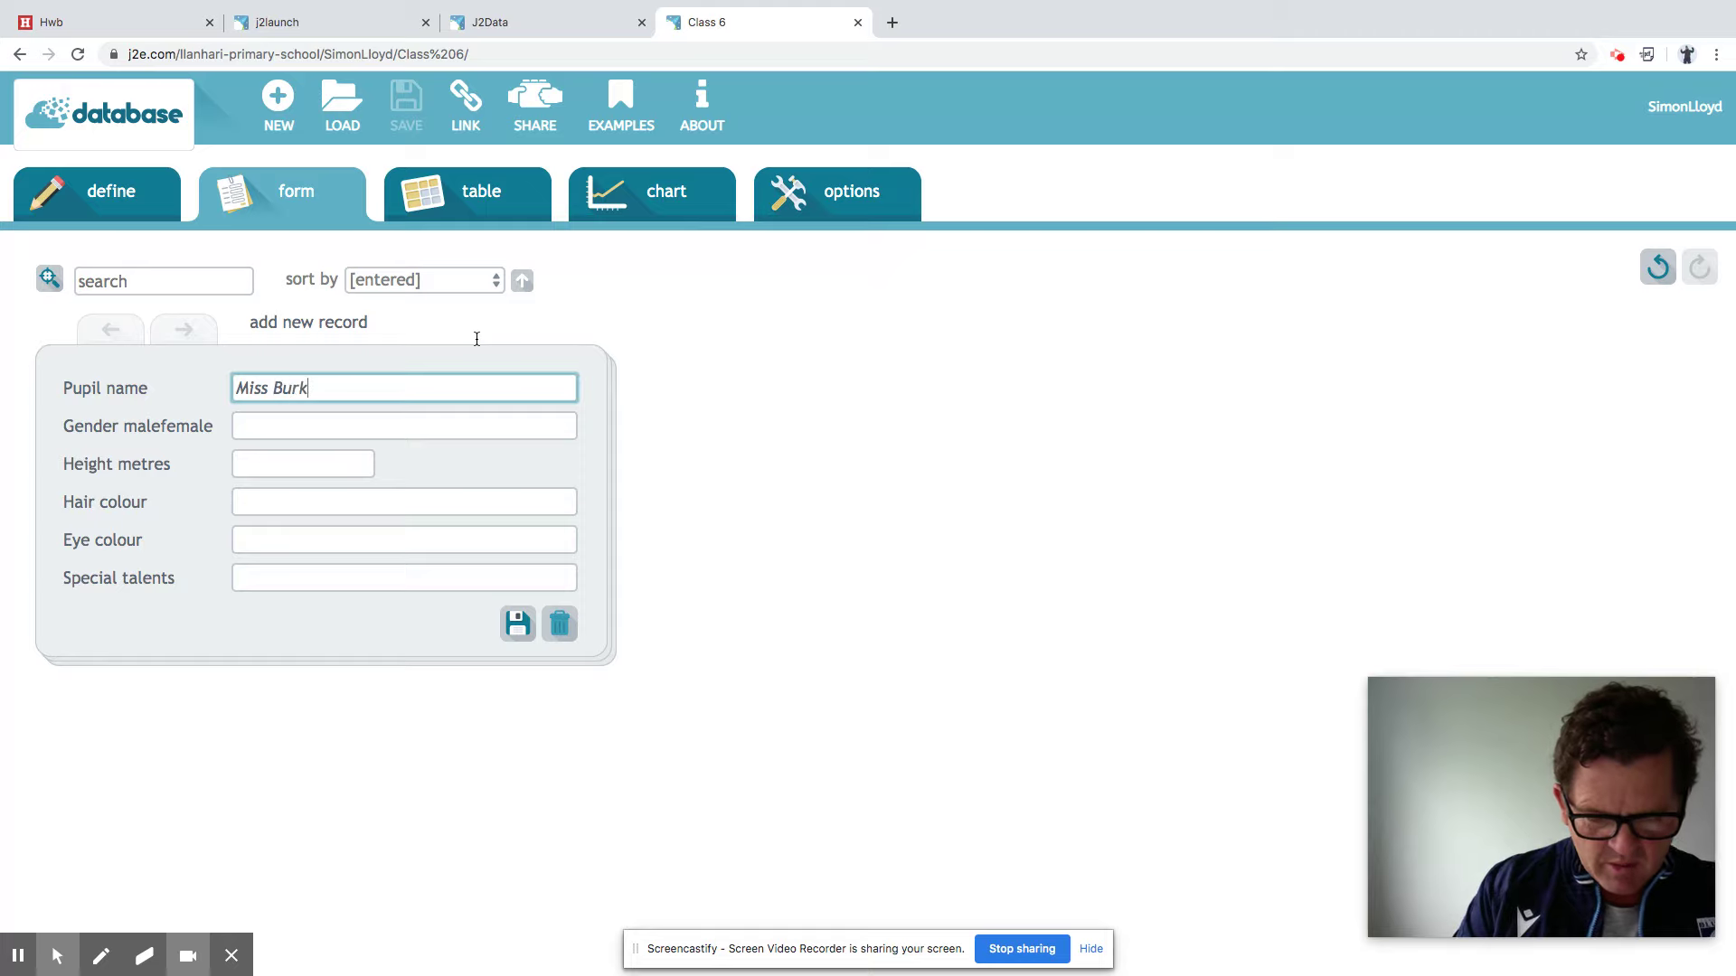
text(e)
click(428, 428)
text(Female)
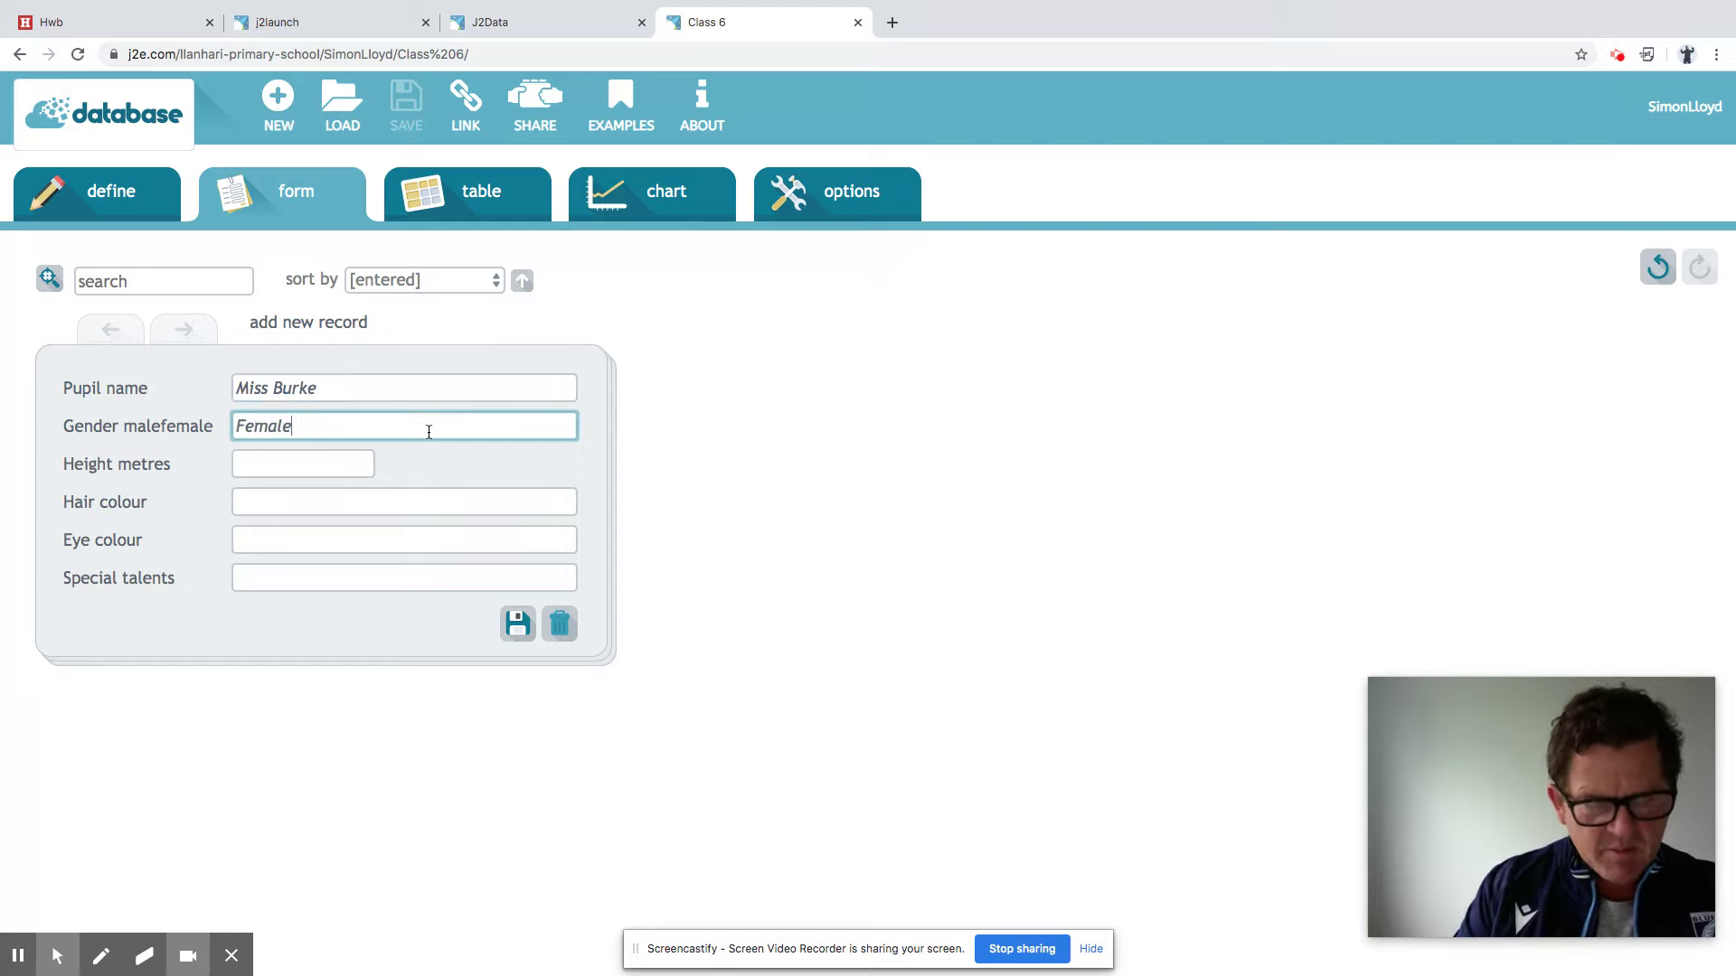
click(332, 464)
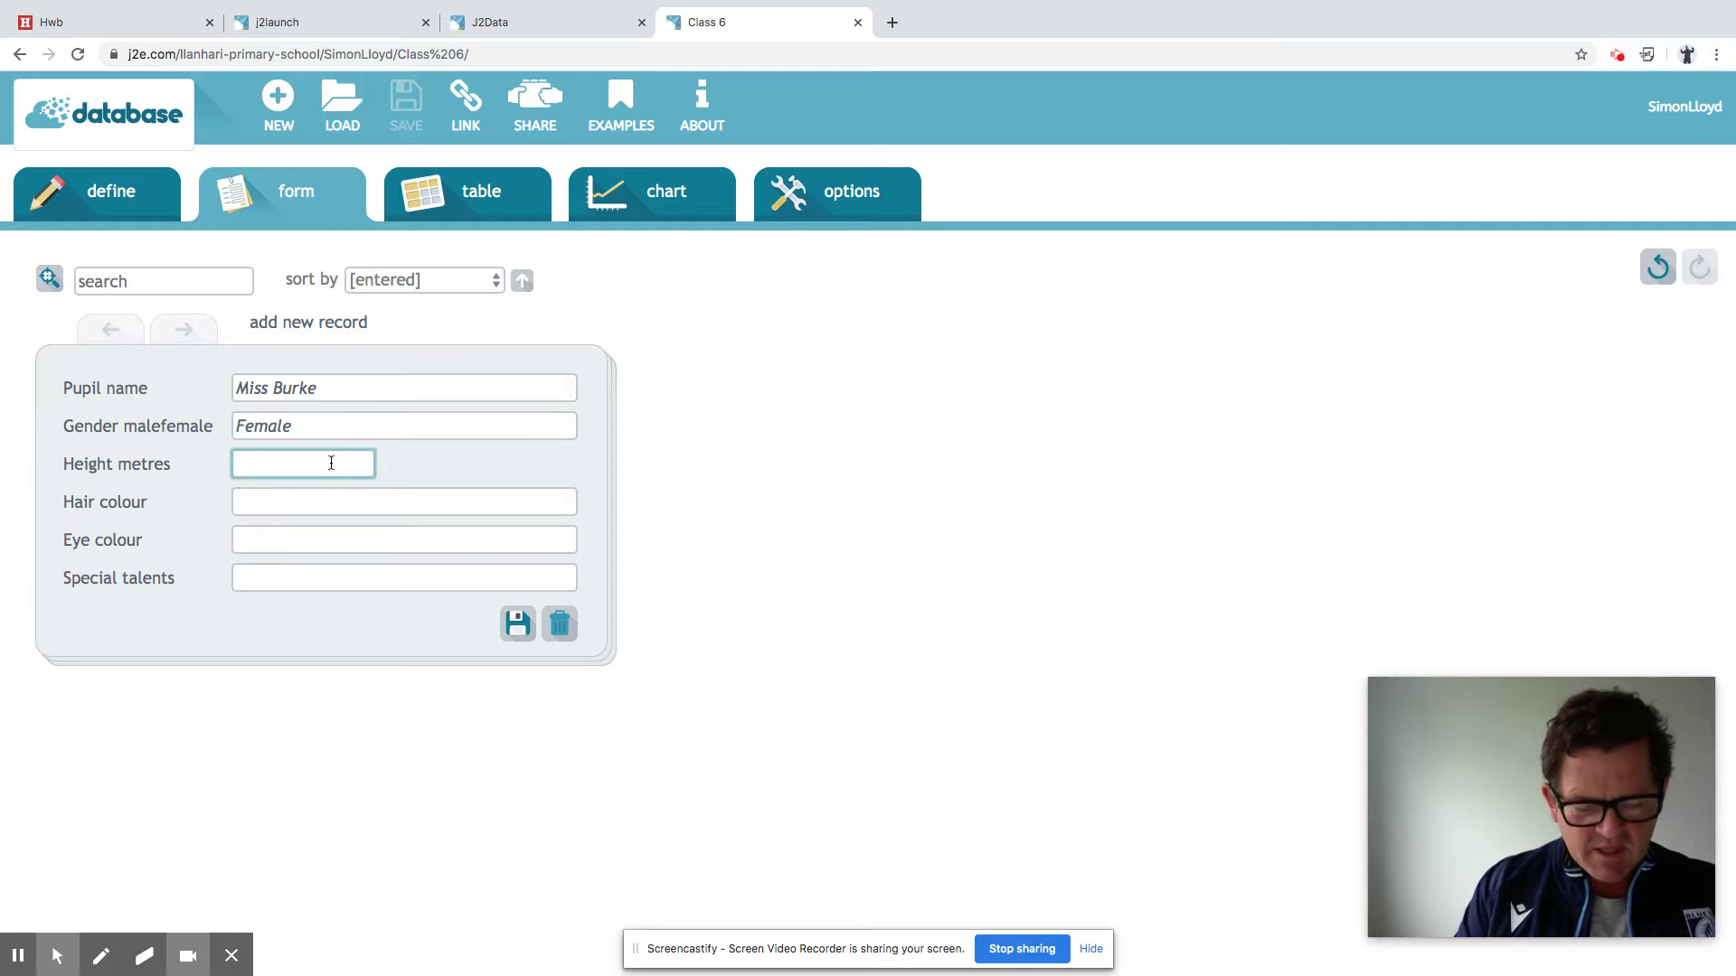
text(1.)
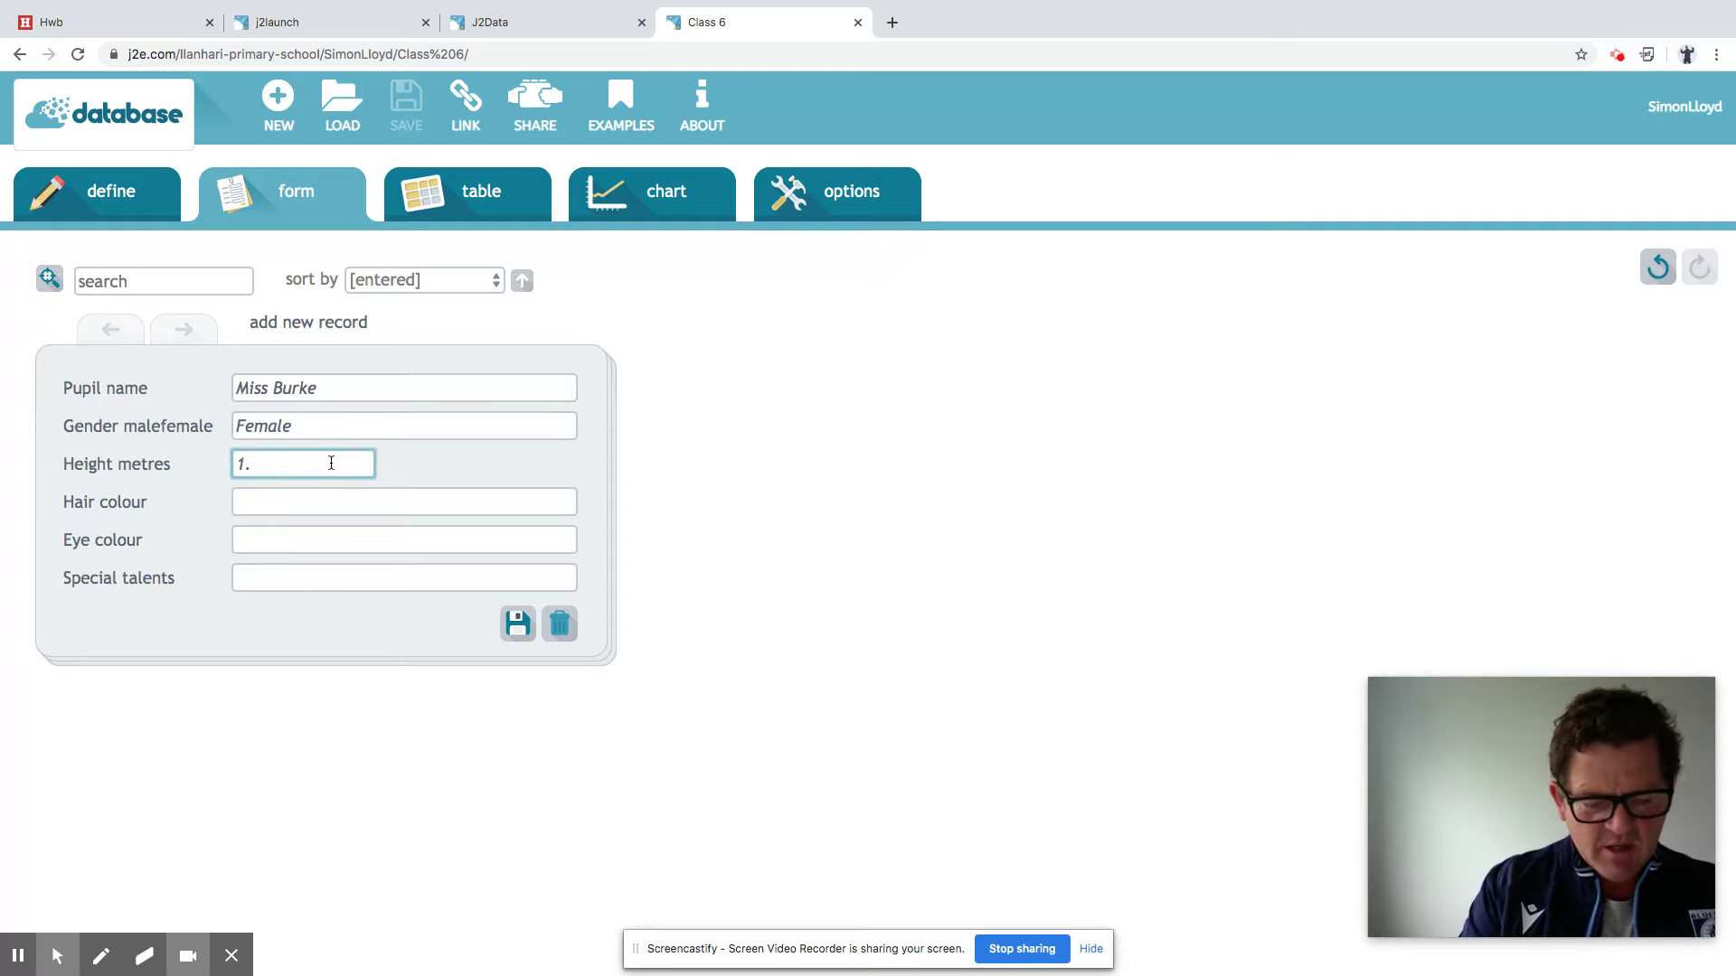
text(60)
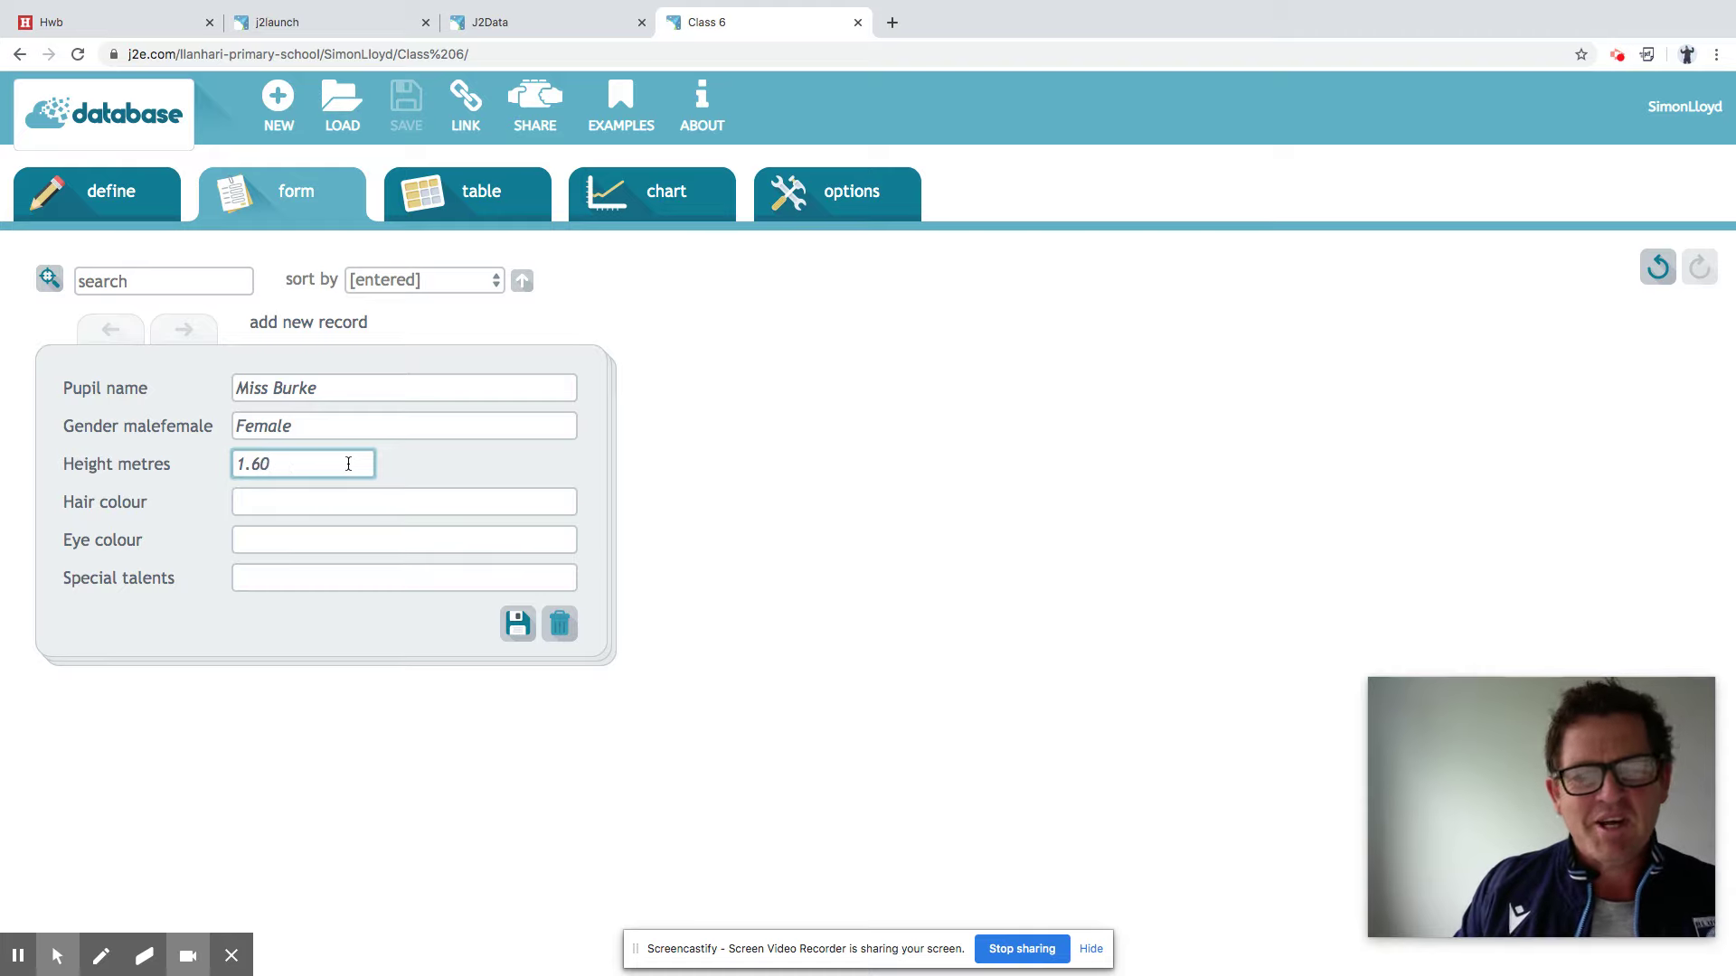
Set the second record's hair colour to "Blonde" and eye colour to "Blue"
click(298, 508)
text(B)
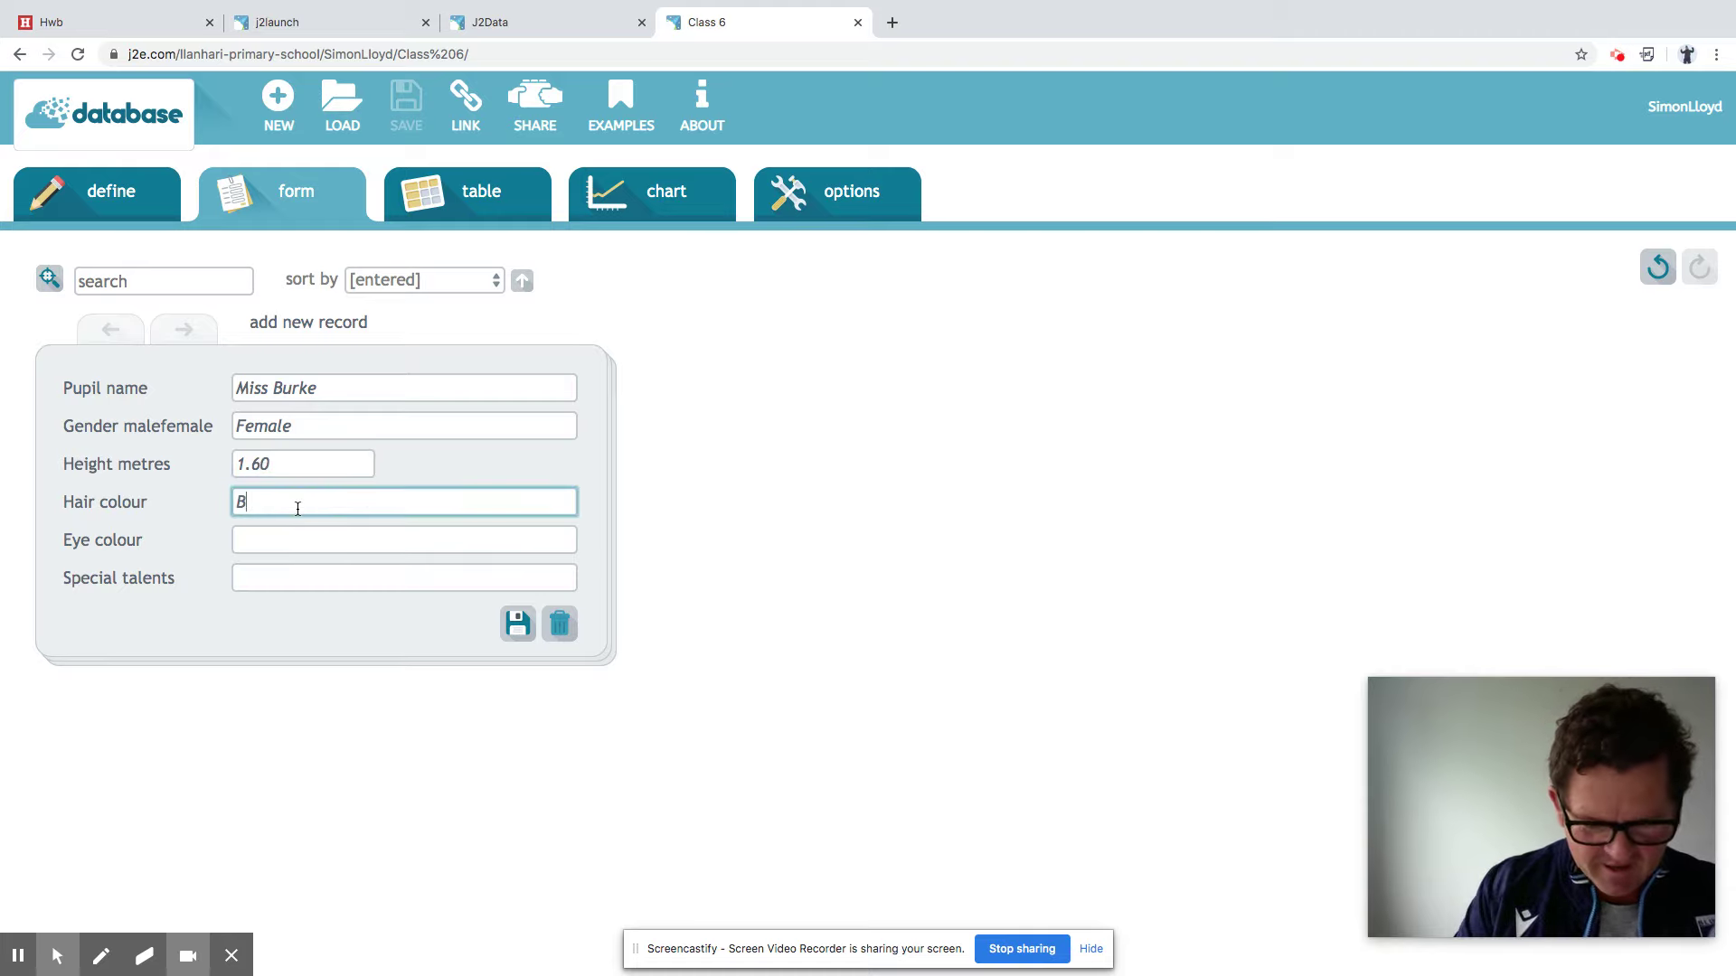
text(londe)
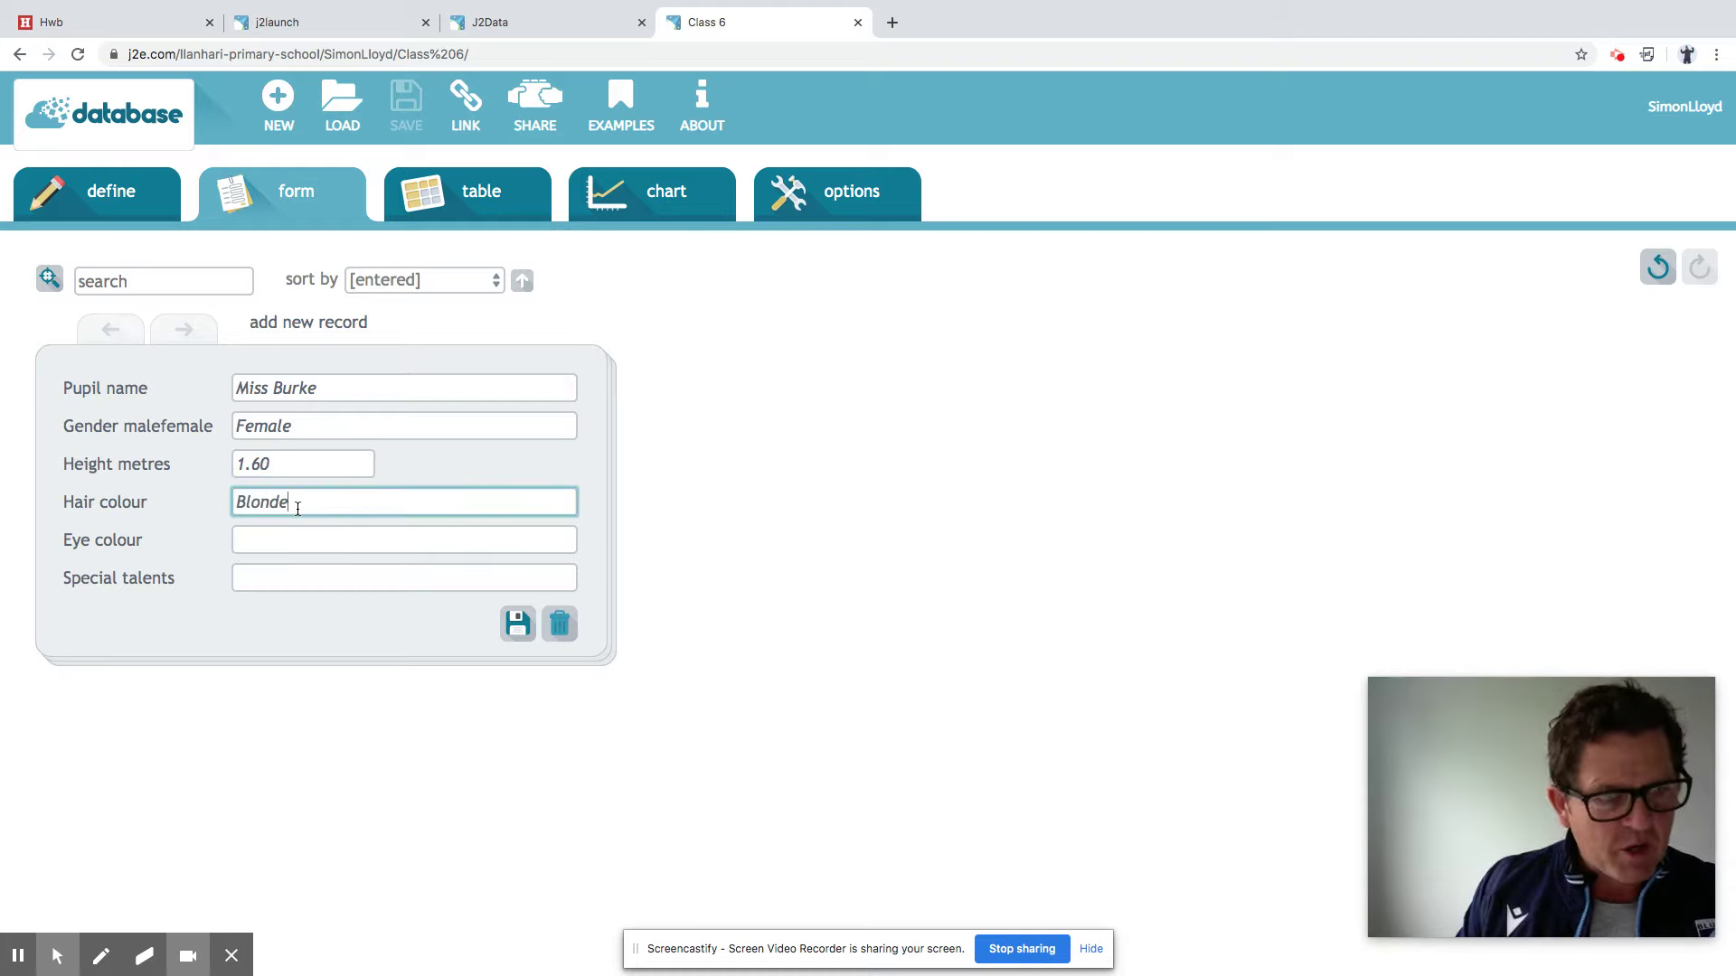
key(Tab)
text(Blue)
Enter "Teaching and karate" as the second record's special talents and save the record
click(275, 578)
text(Teachin)
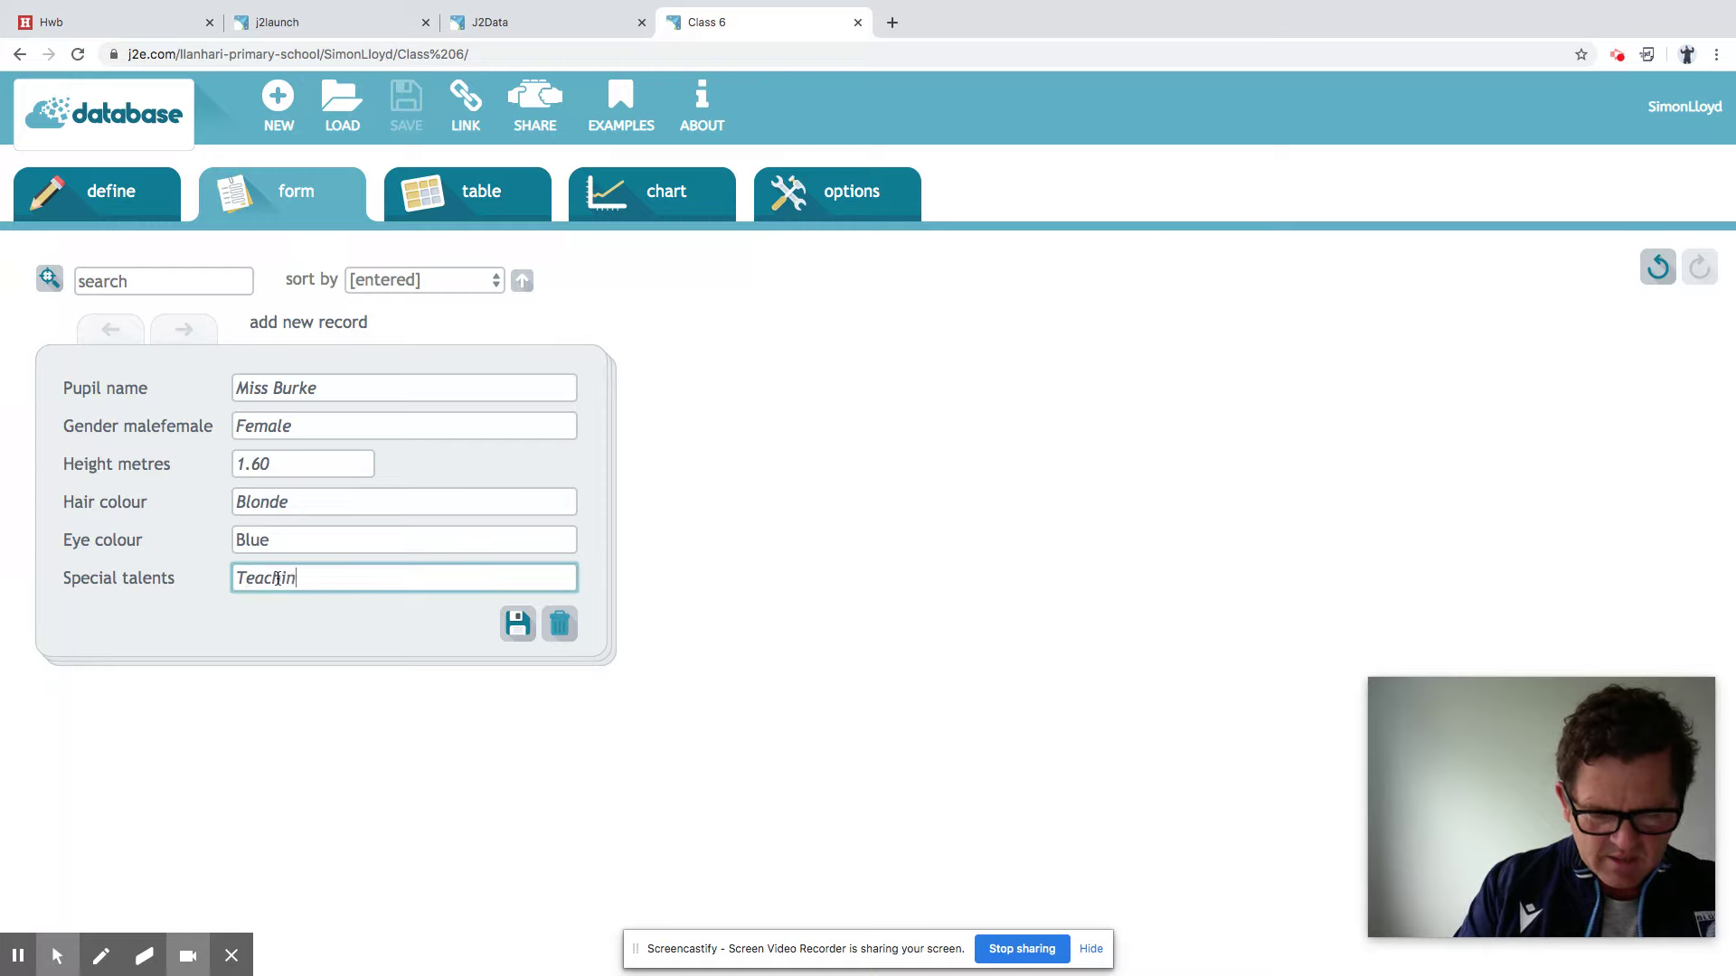
text(g and karate)
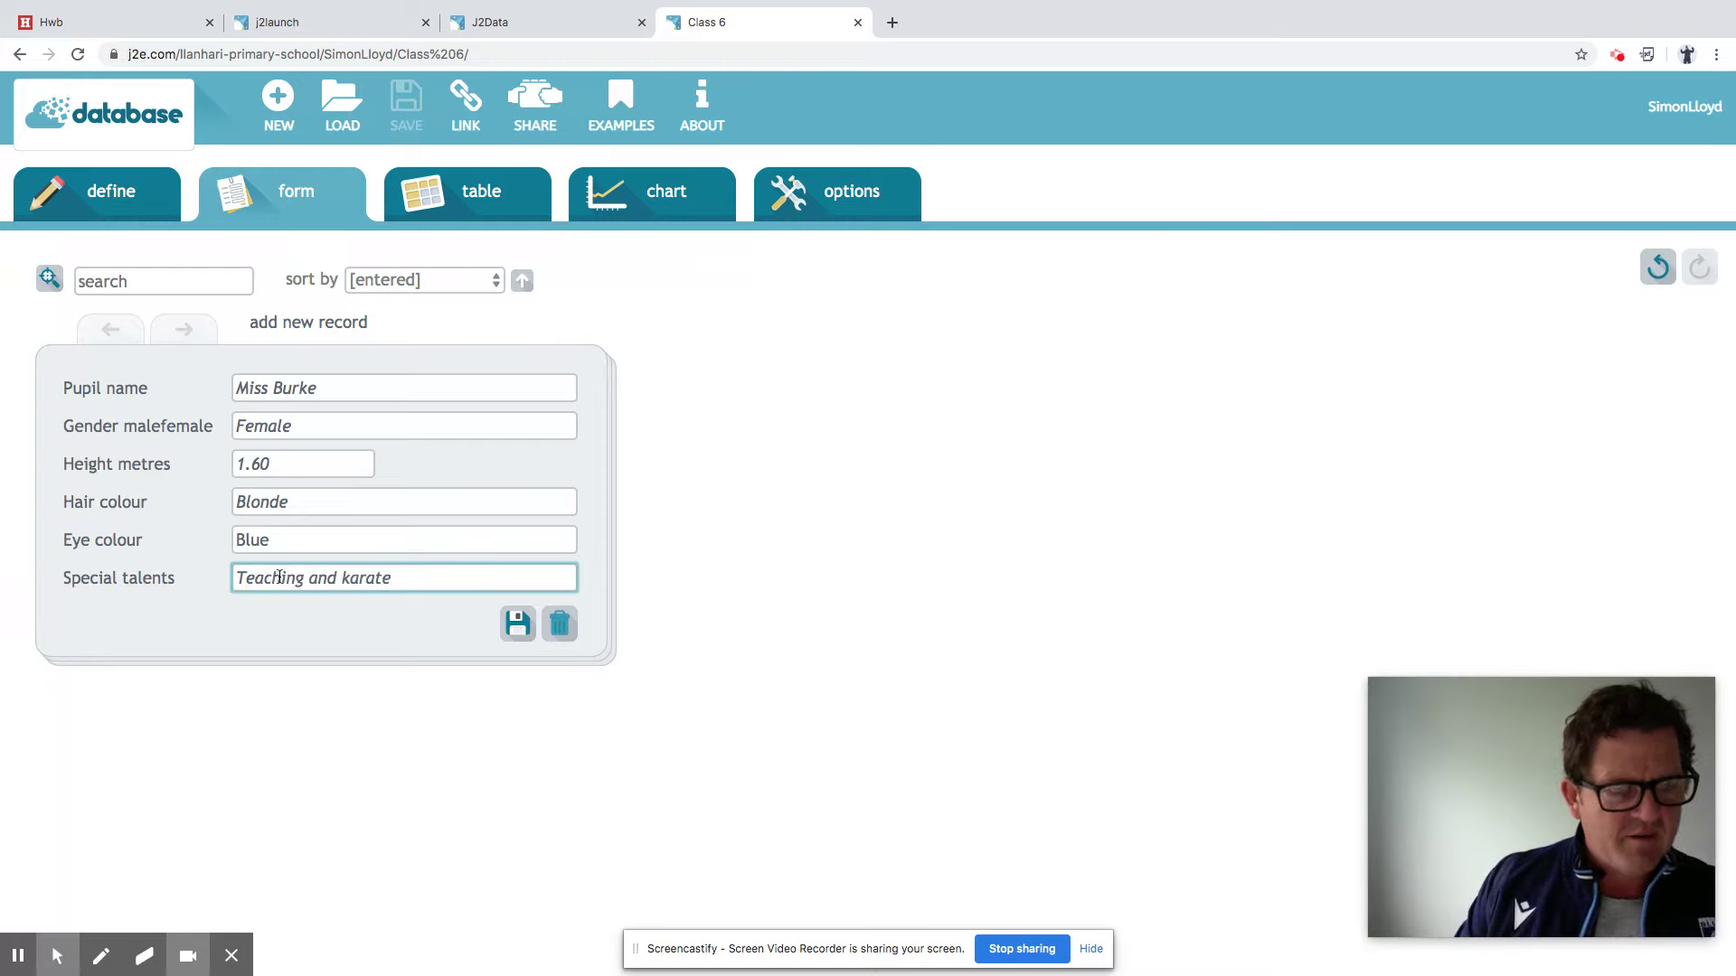
click(519, 625)
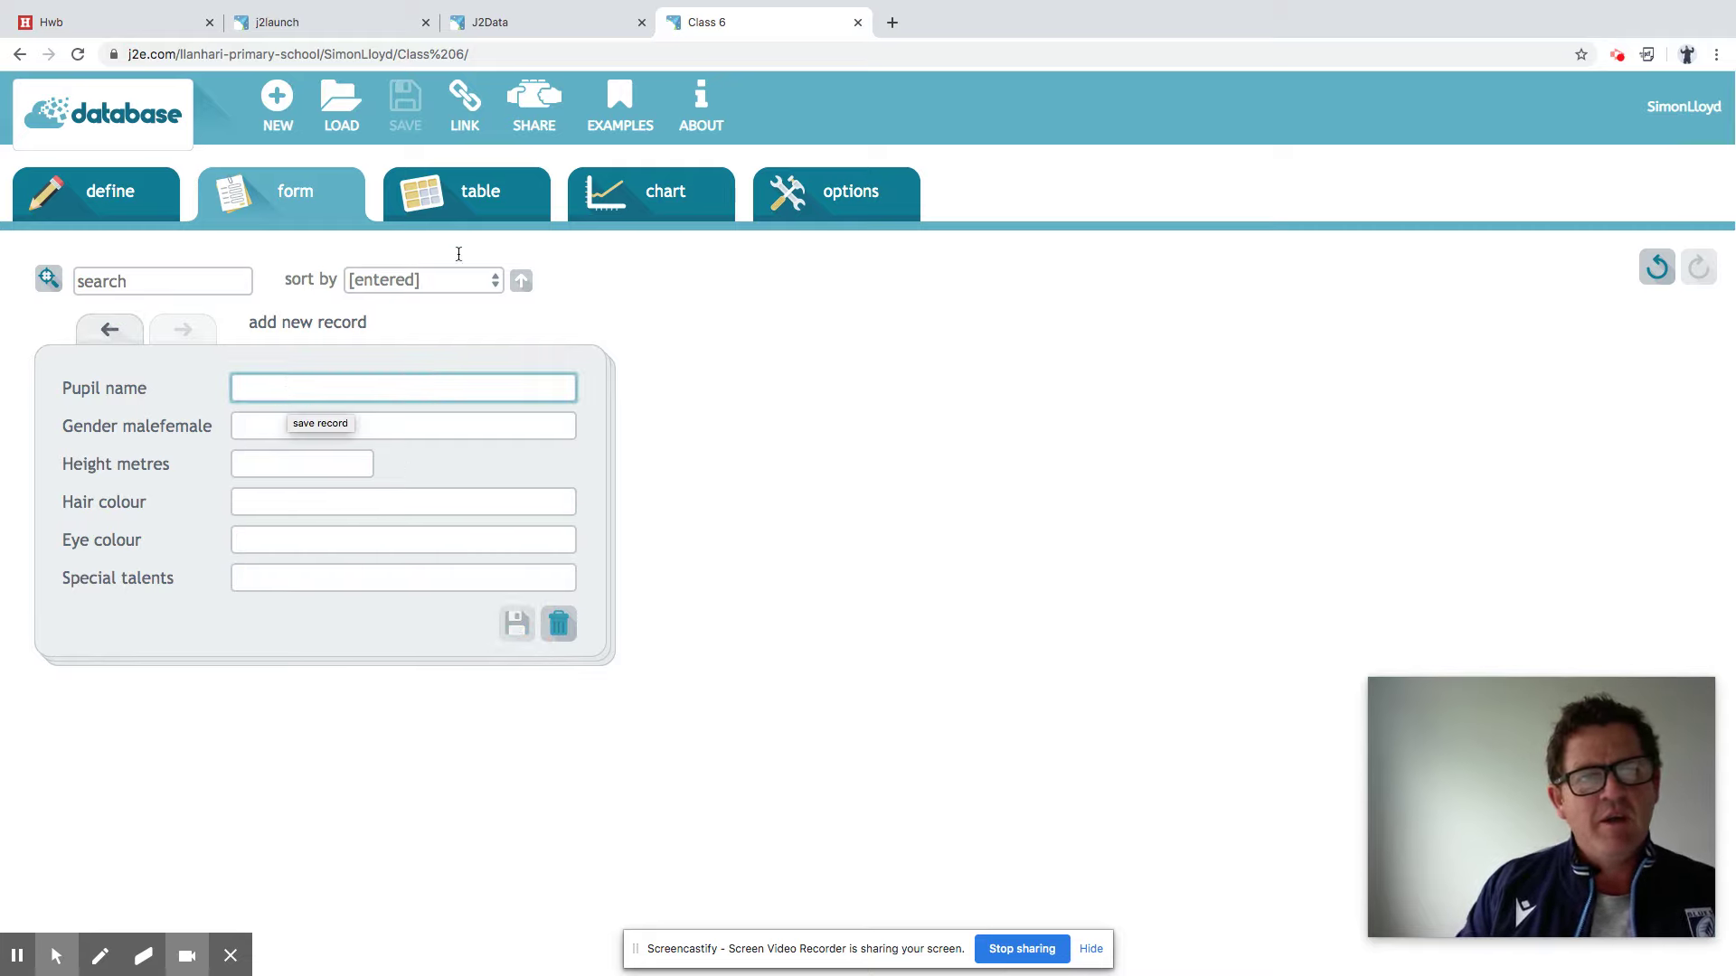
Review the saved records as a table and chart them with "Pupil name" on the x axis
click(472, 200)
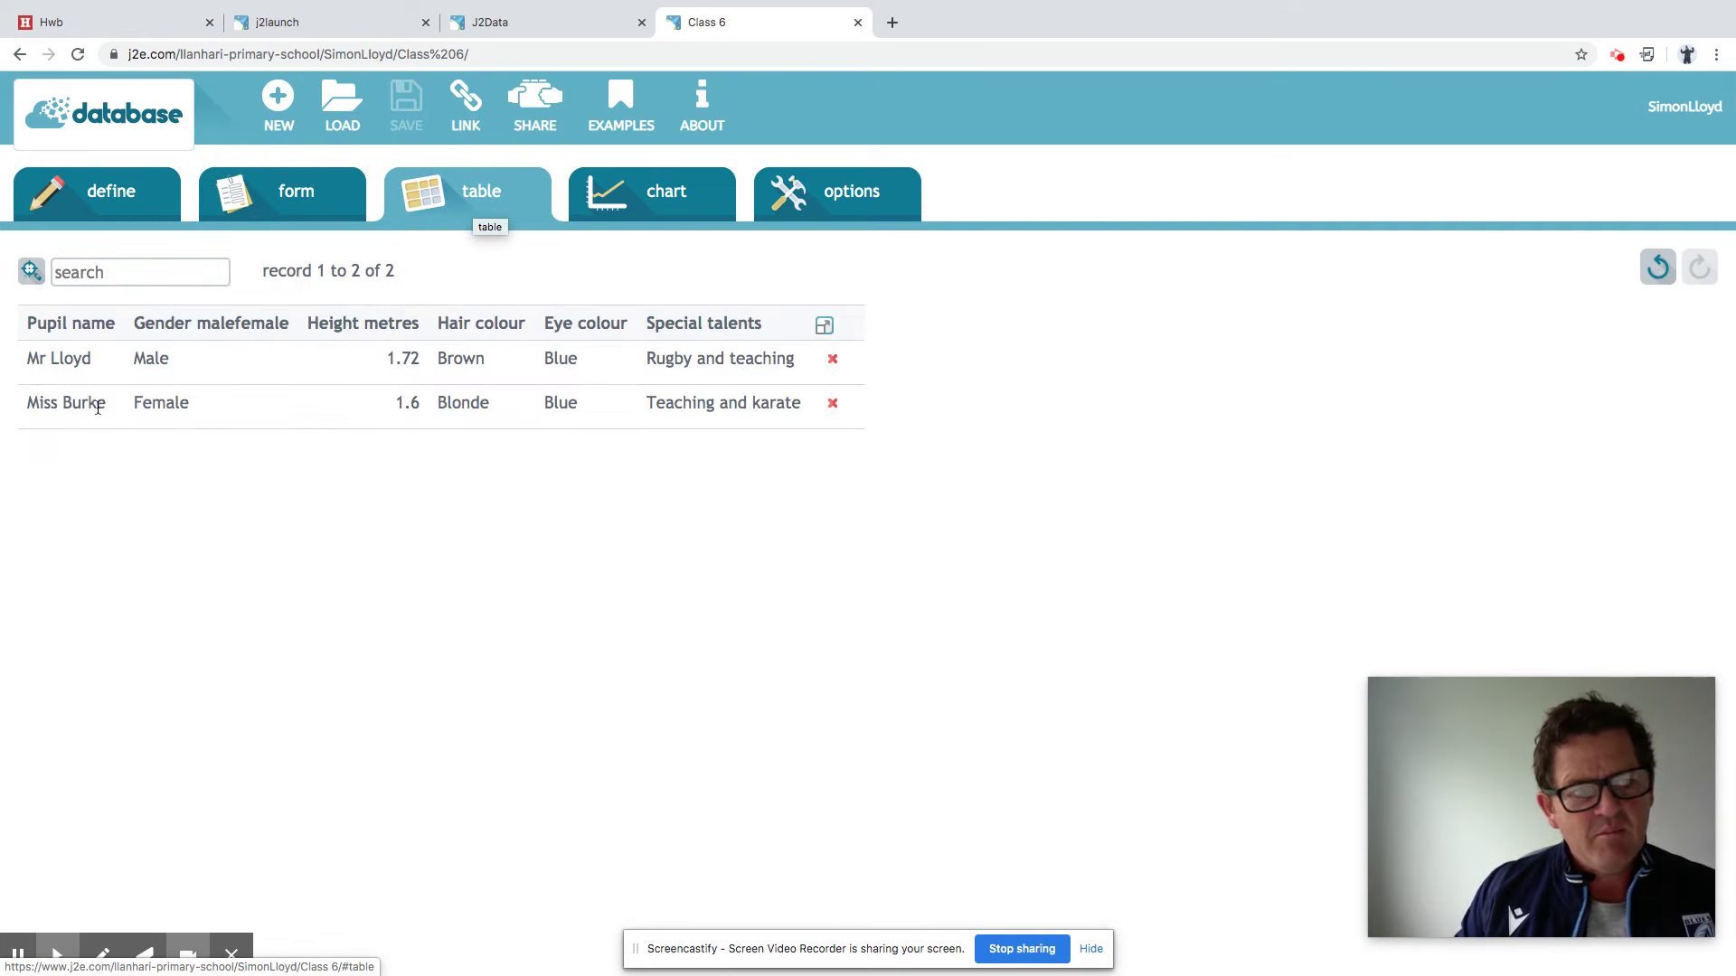
click(670, 191)
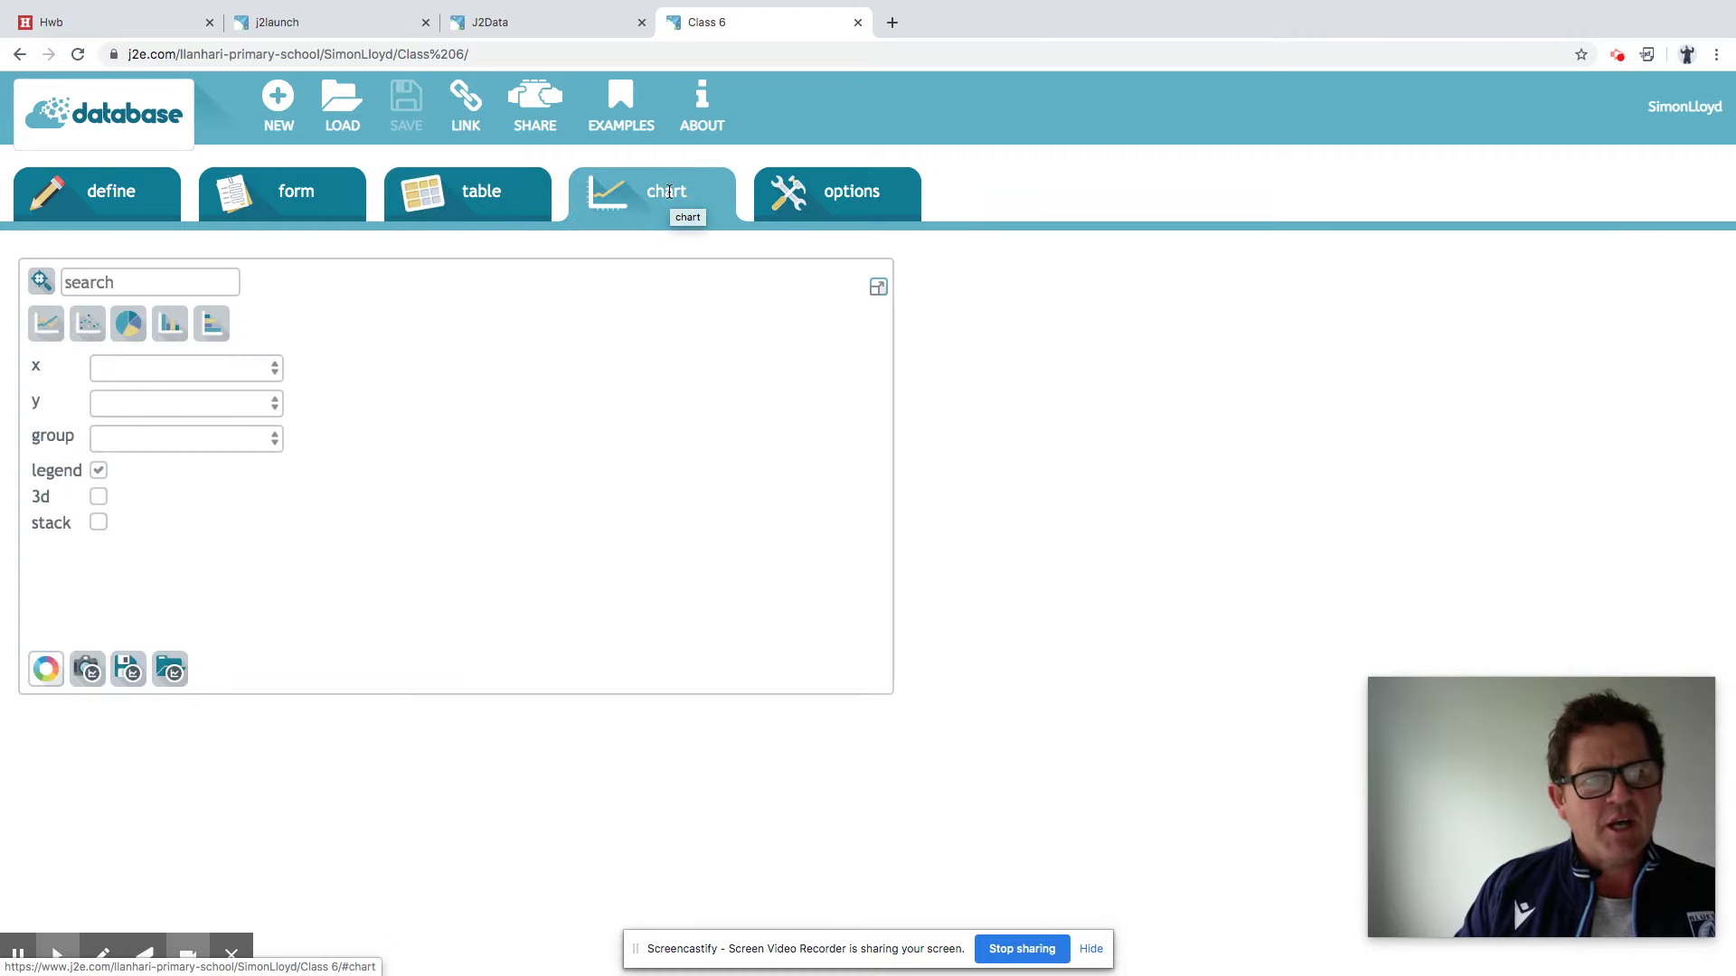
click(274, 369)
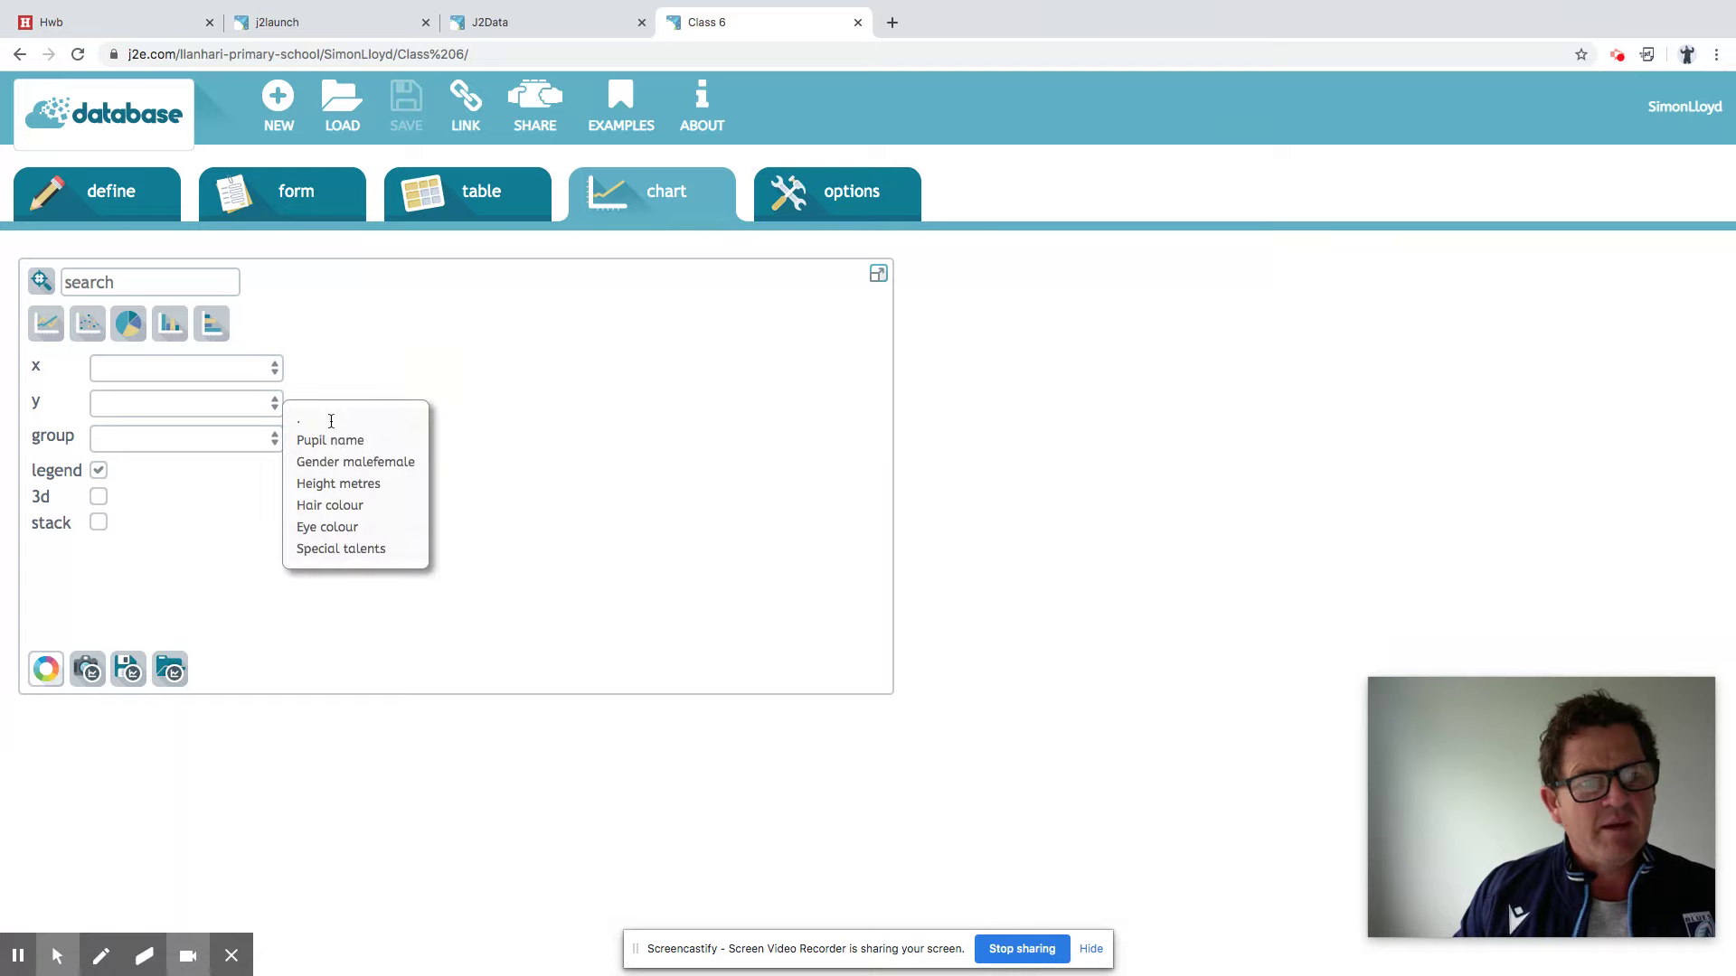
click(344, 439)
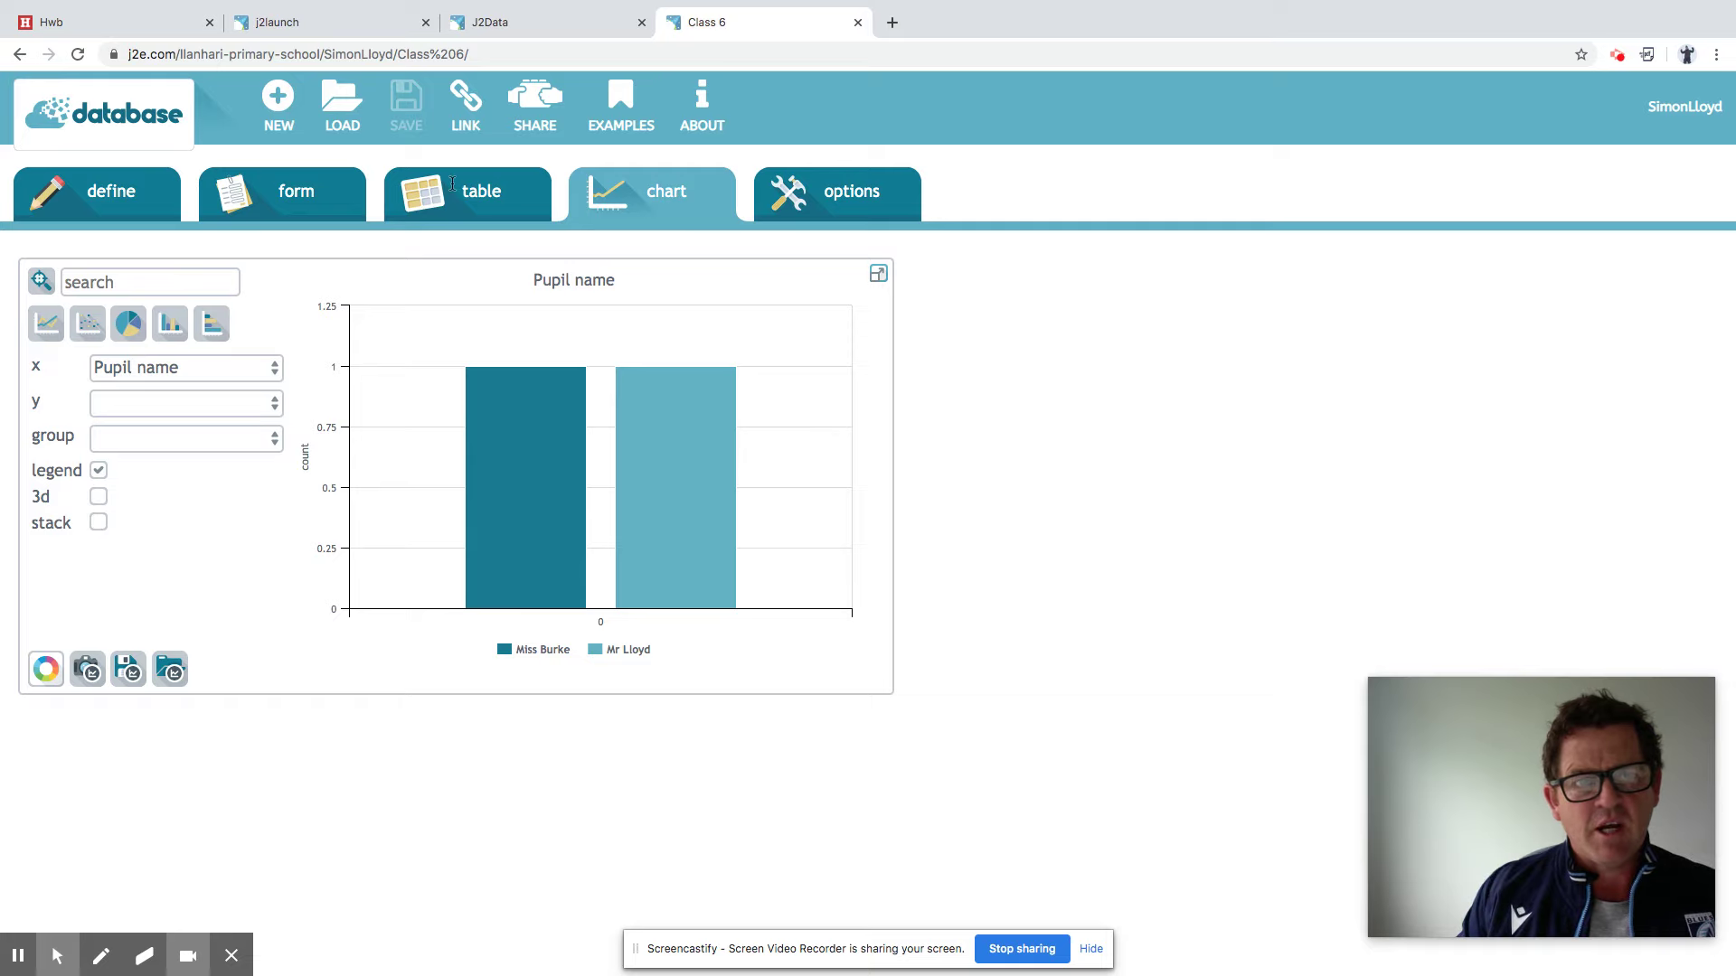
click(478, 194)
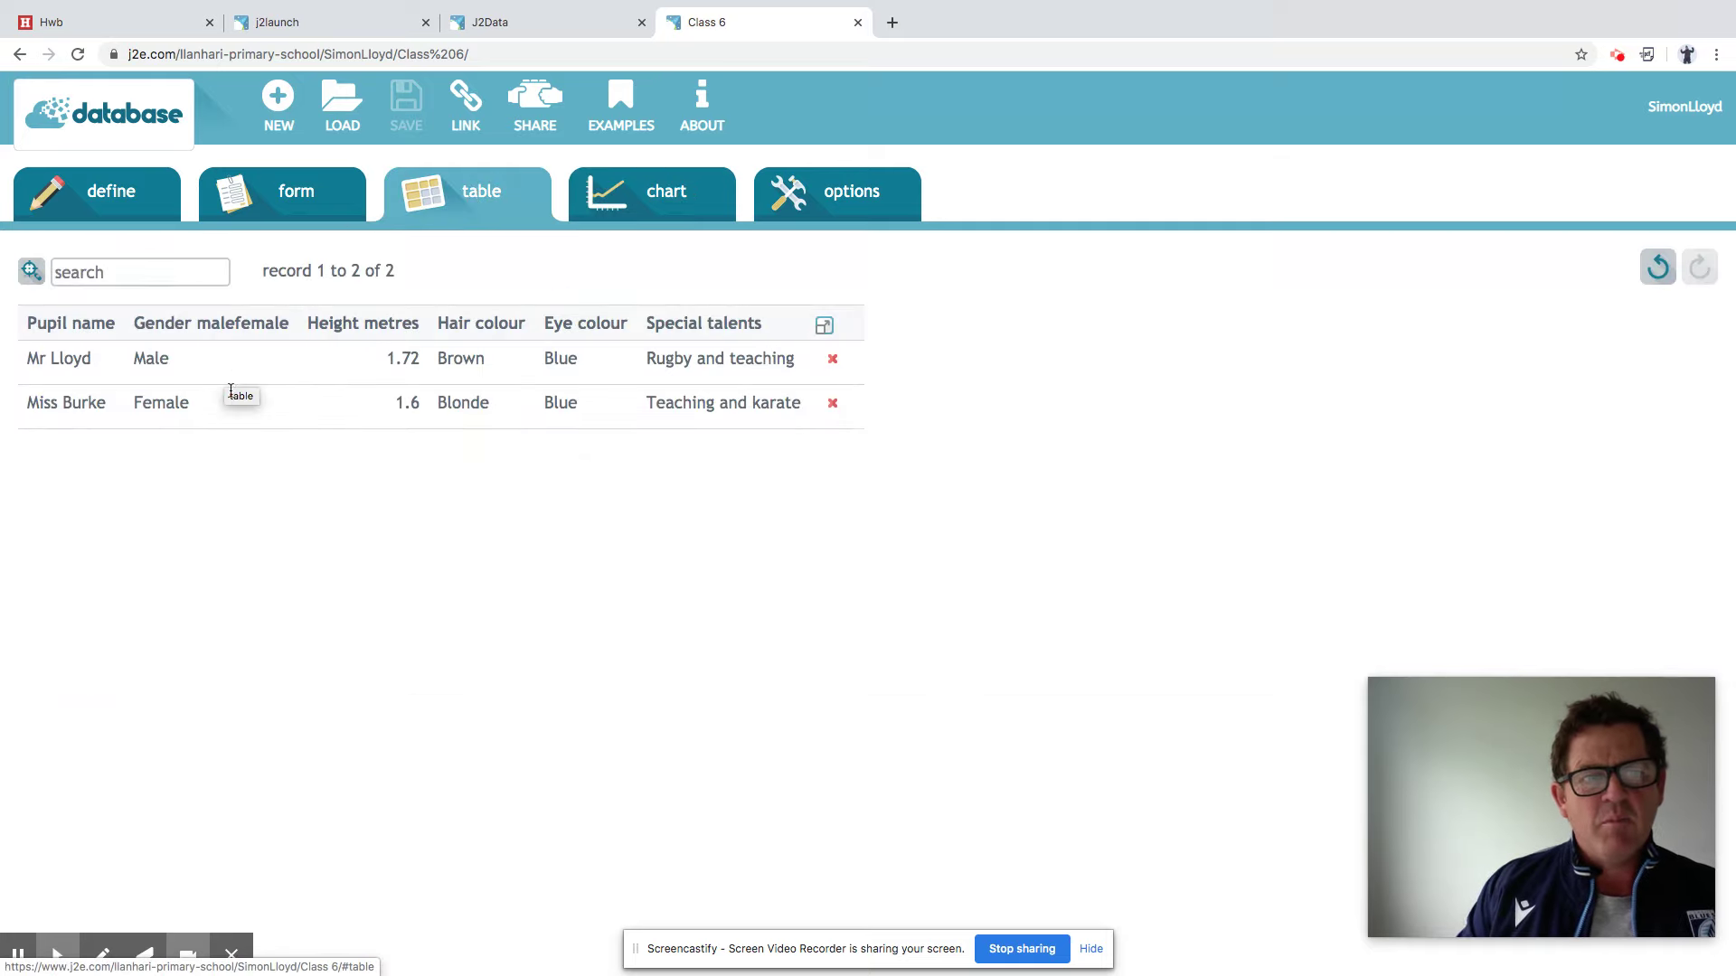